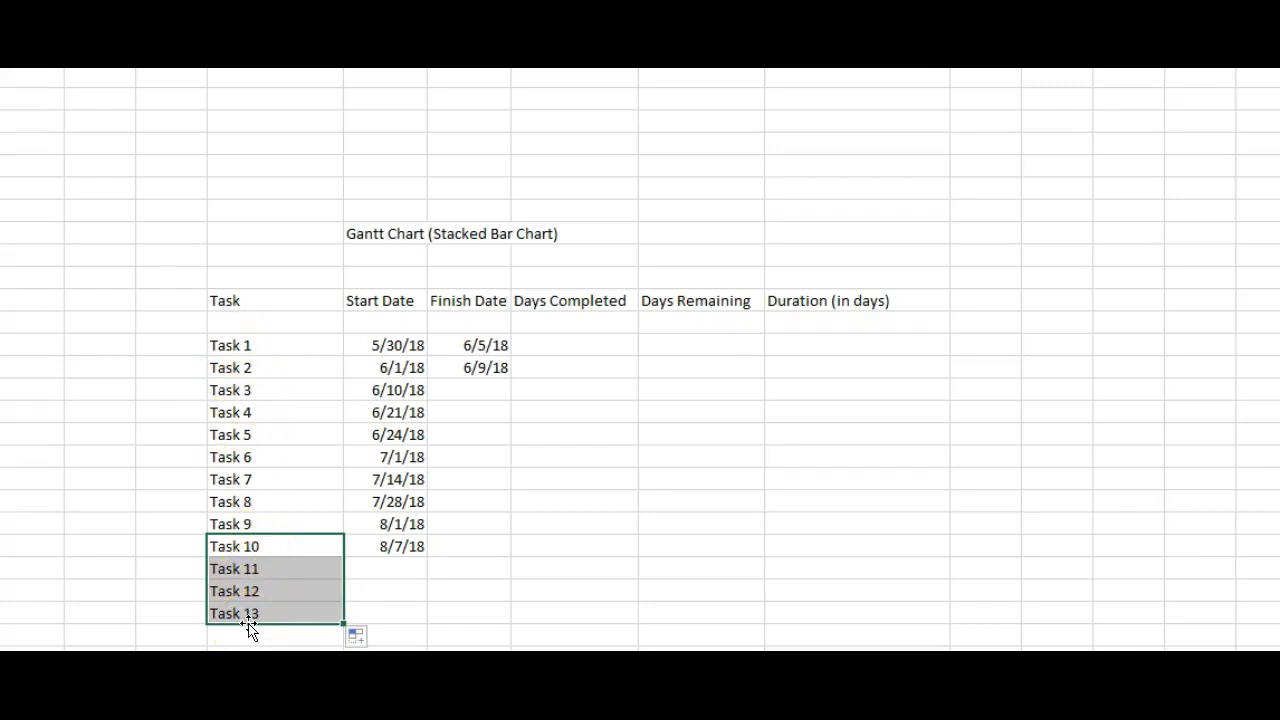
Step: Calculate Task 1's duration in days as its finish date minus its start date, using =F13-E13
left_click(240, 346)
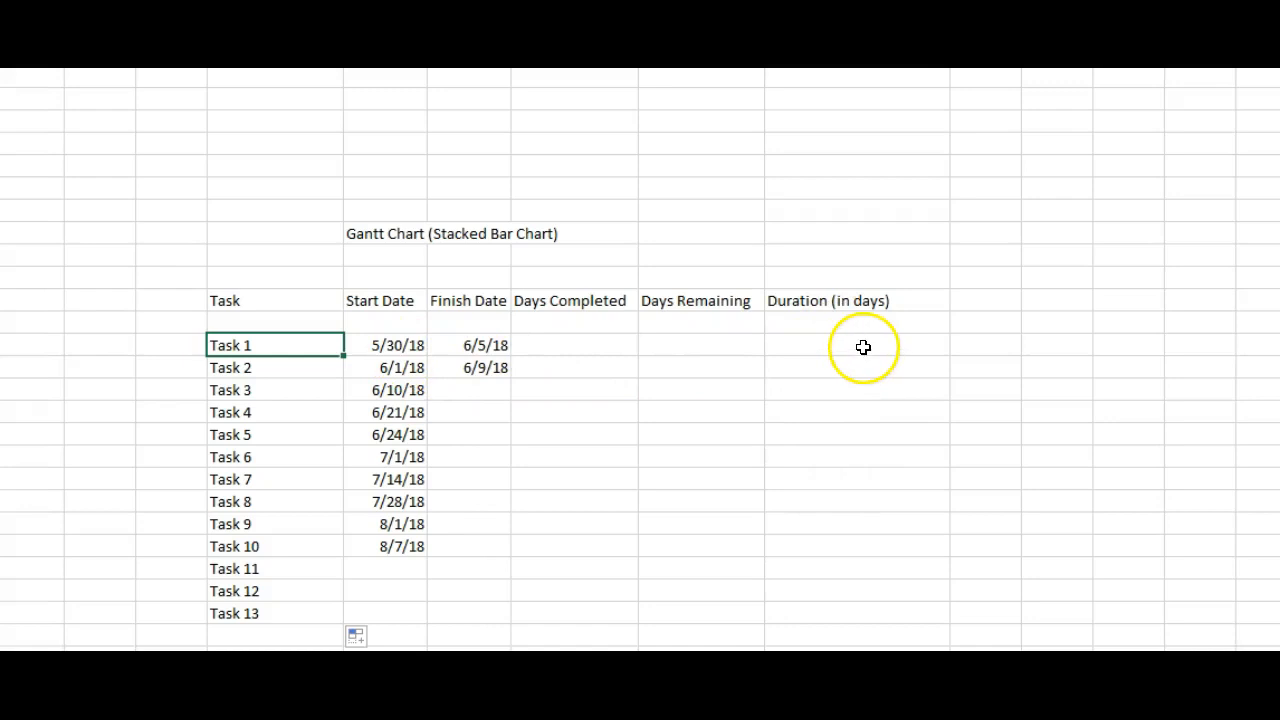
left_click(809, 345)
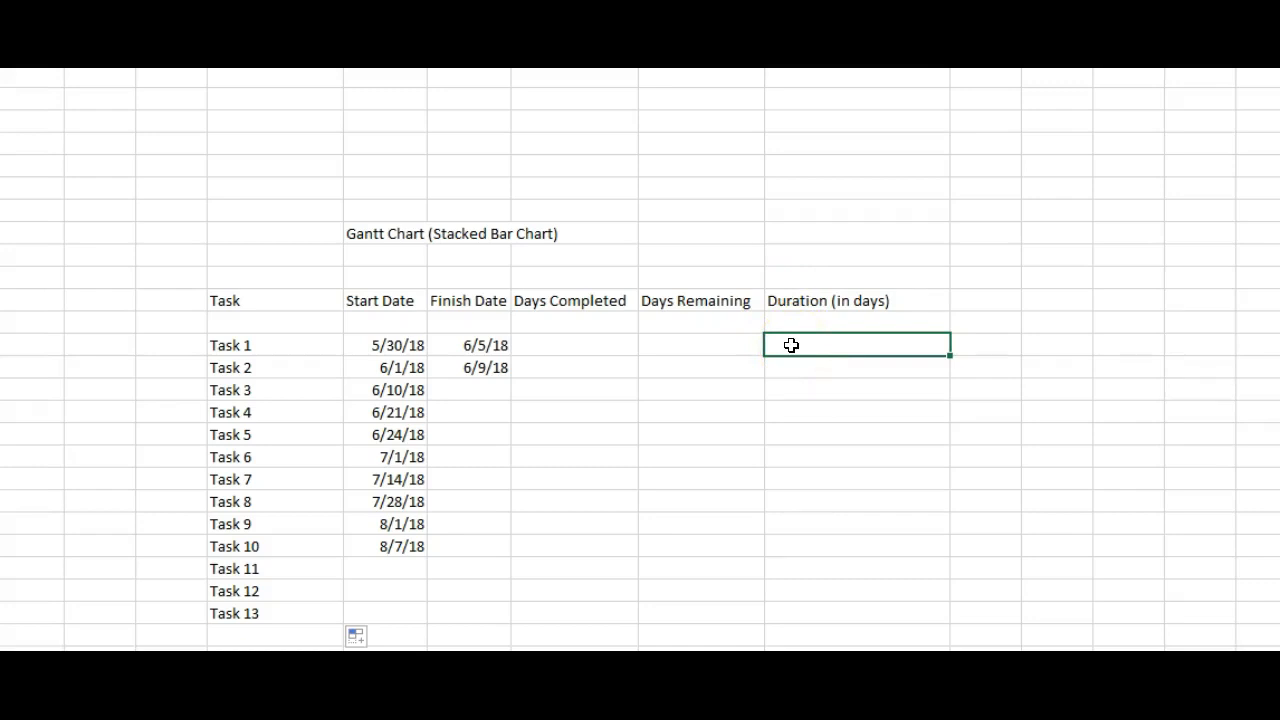
type("=")
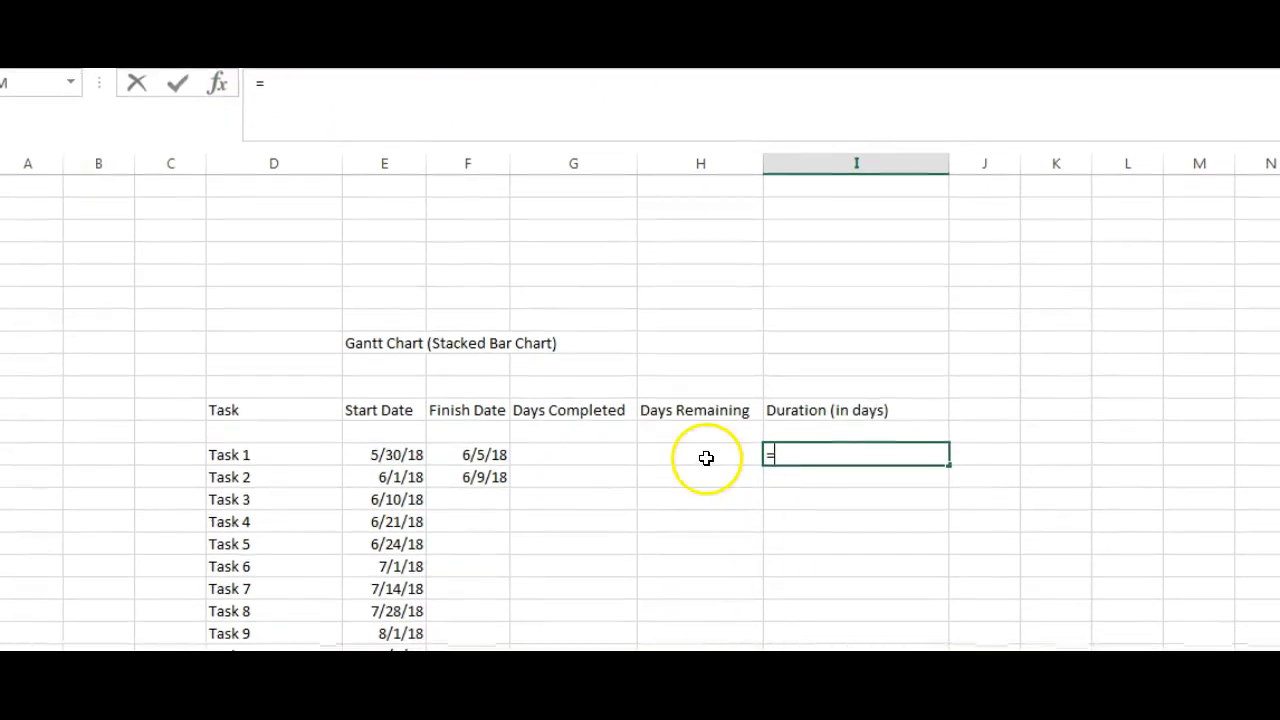
left_click(471, 455)
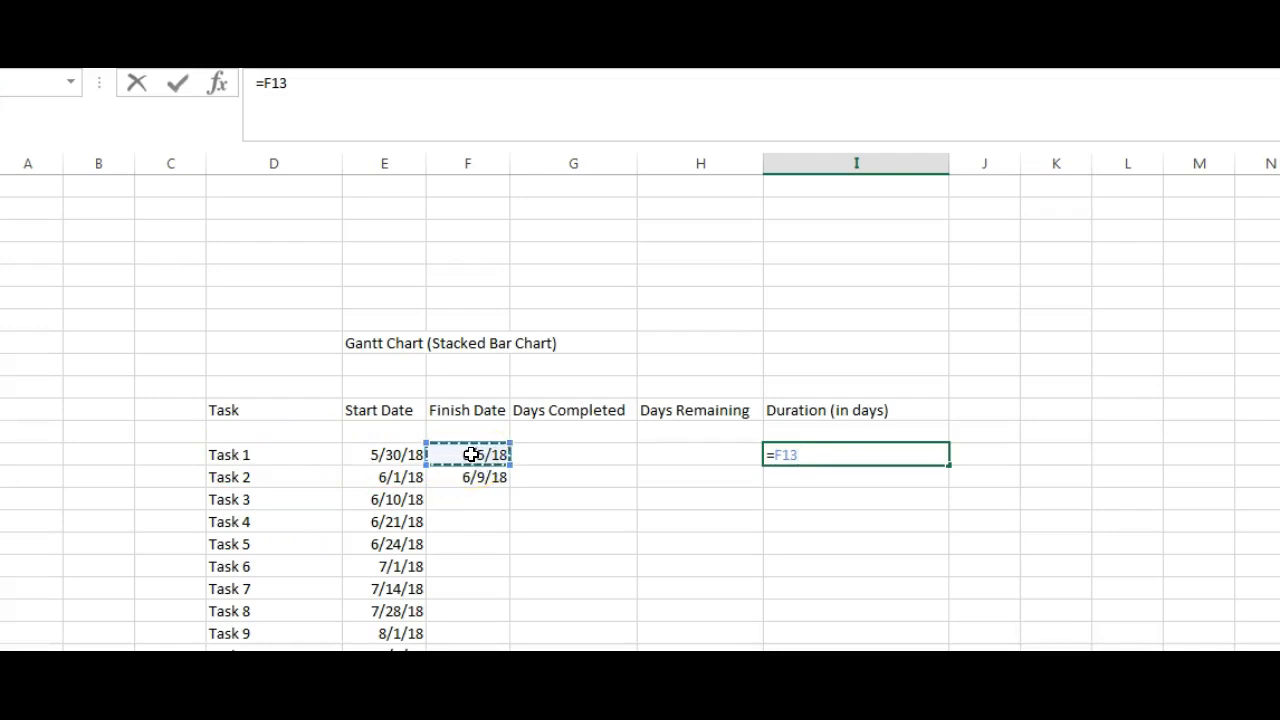
type("-")
left_click(383, 455)
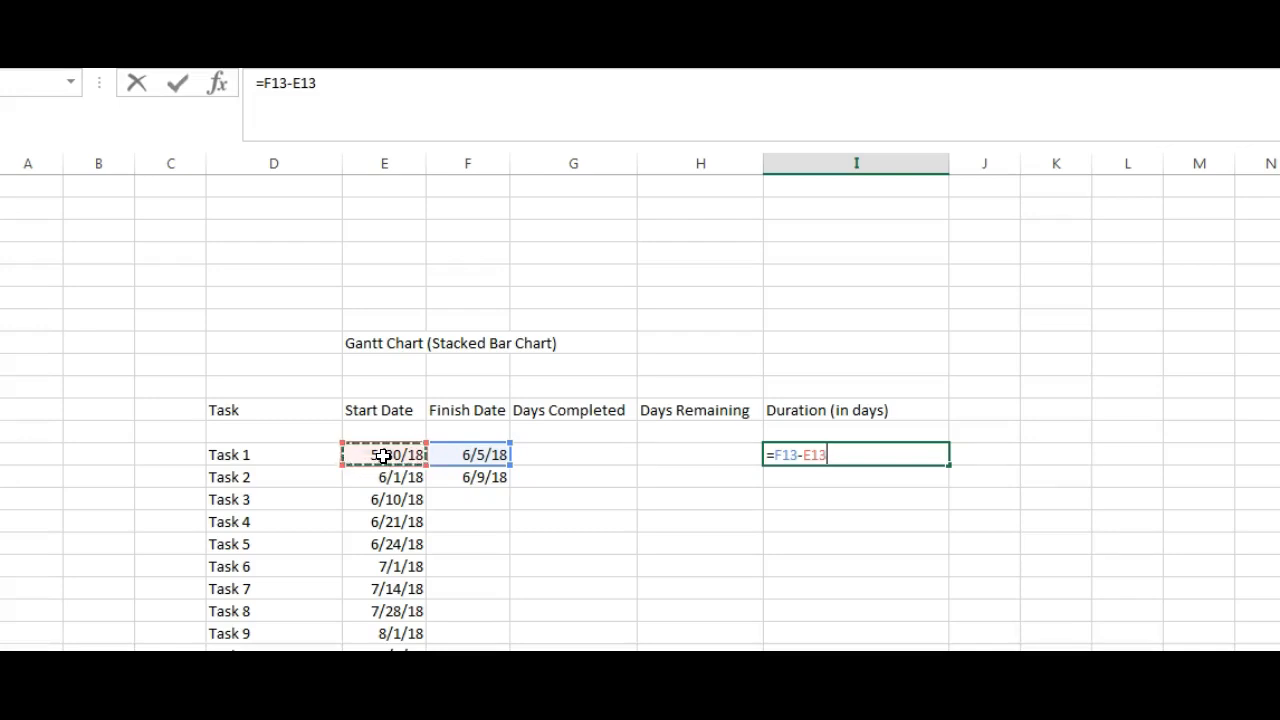
key("Return")
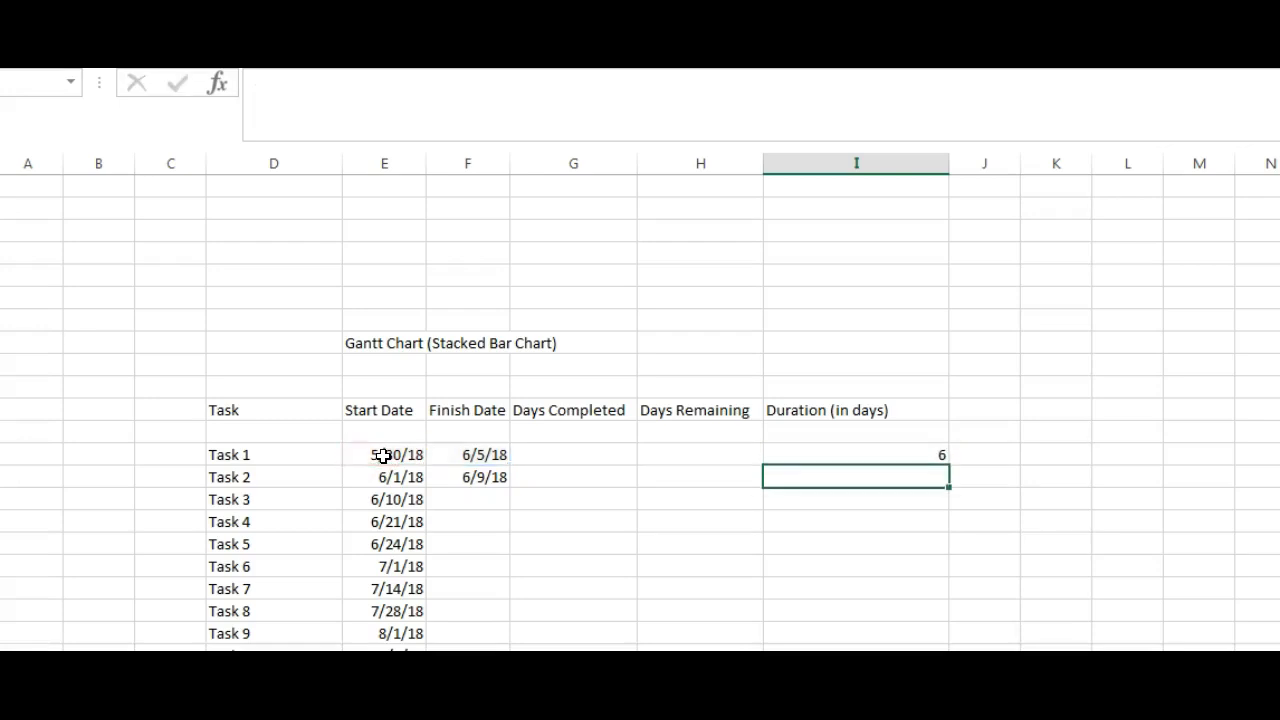
left_click(898, 454)
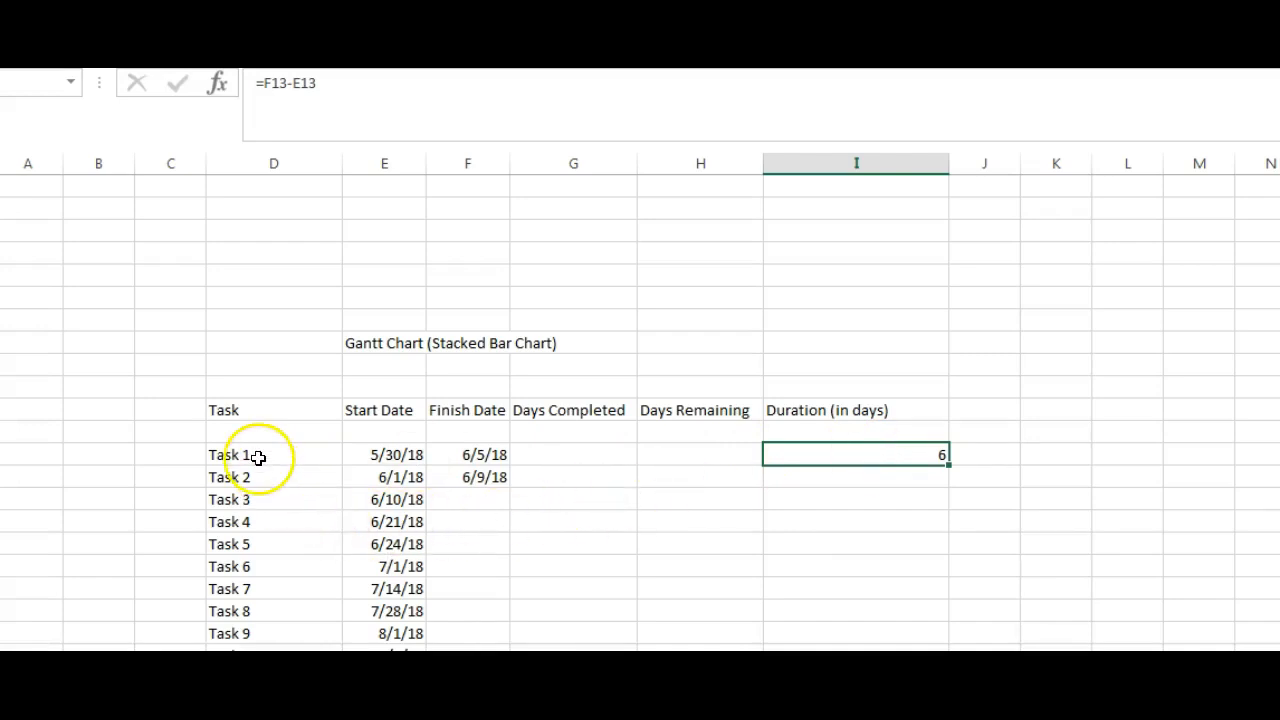
Step: Enter 3 as the days completed for Task 1
left_click(577, 453)
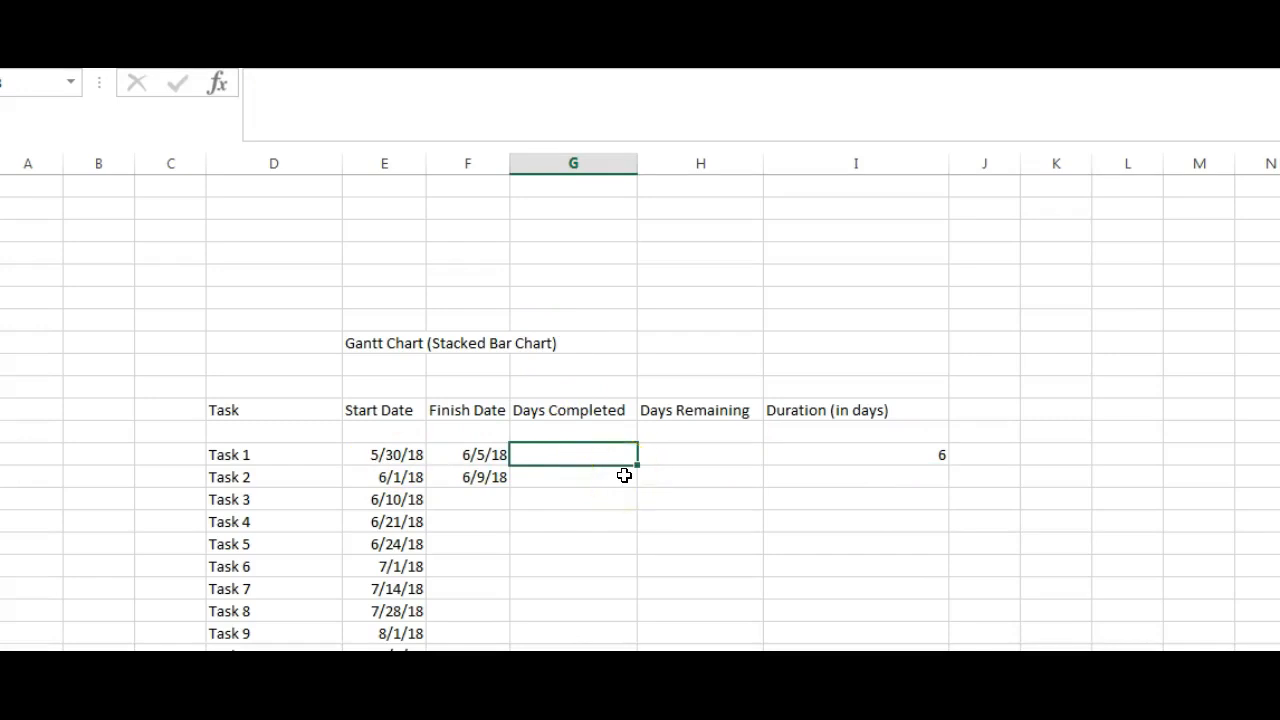
type("3")
left_click(586, 522)
left_click(572, 454)
Step: Calculate Task 1's days remaining as its duration minus the days completed, using =I13-G13
left_click(679, 452)
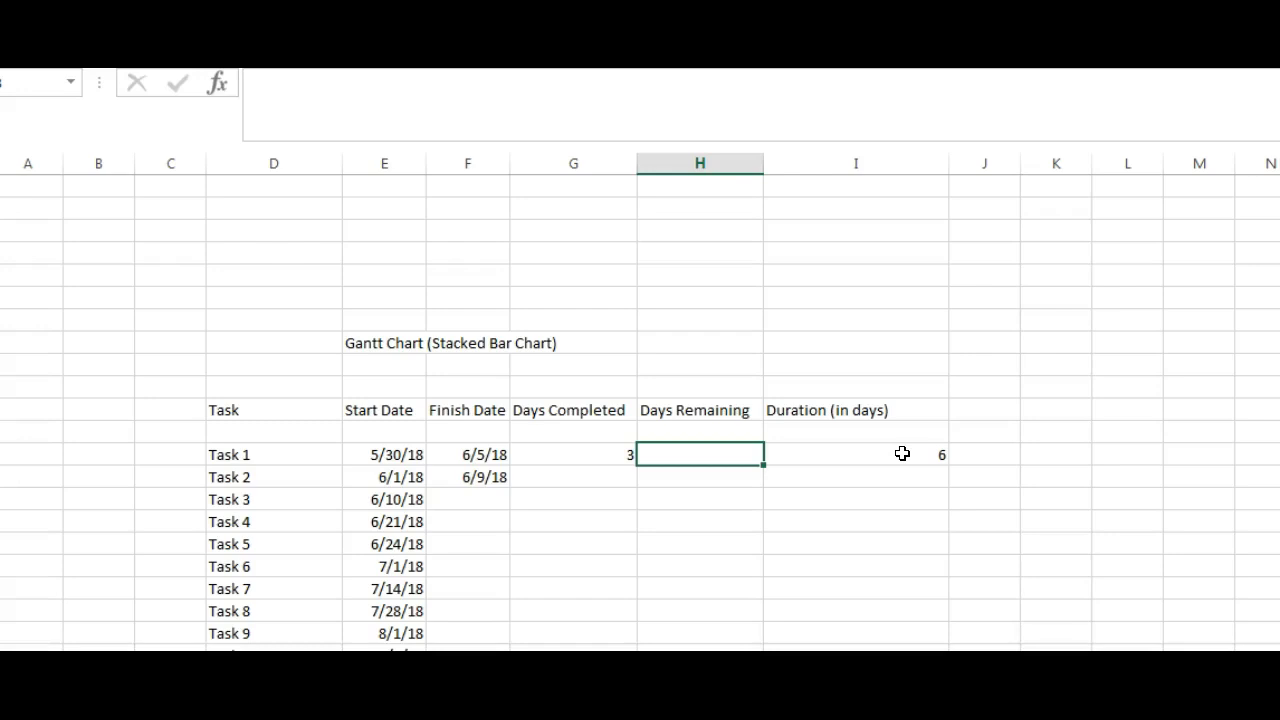
type("=")
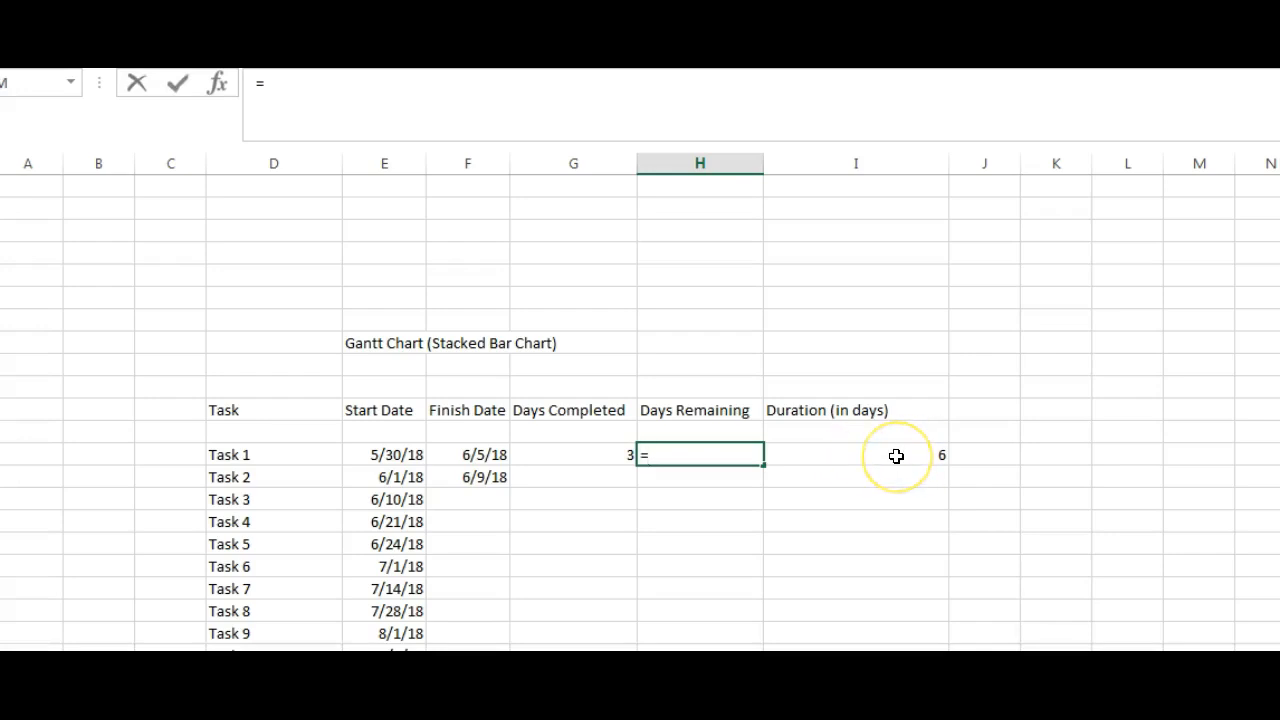
left_click(896, 454)
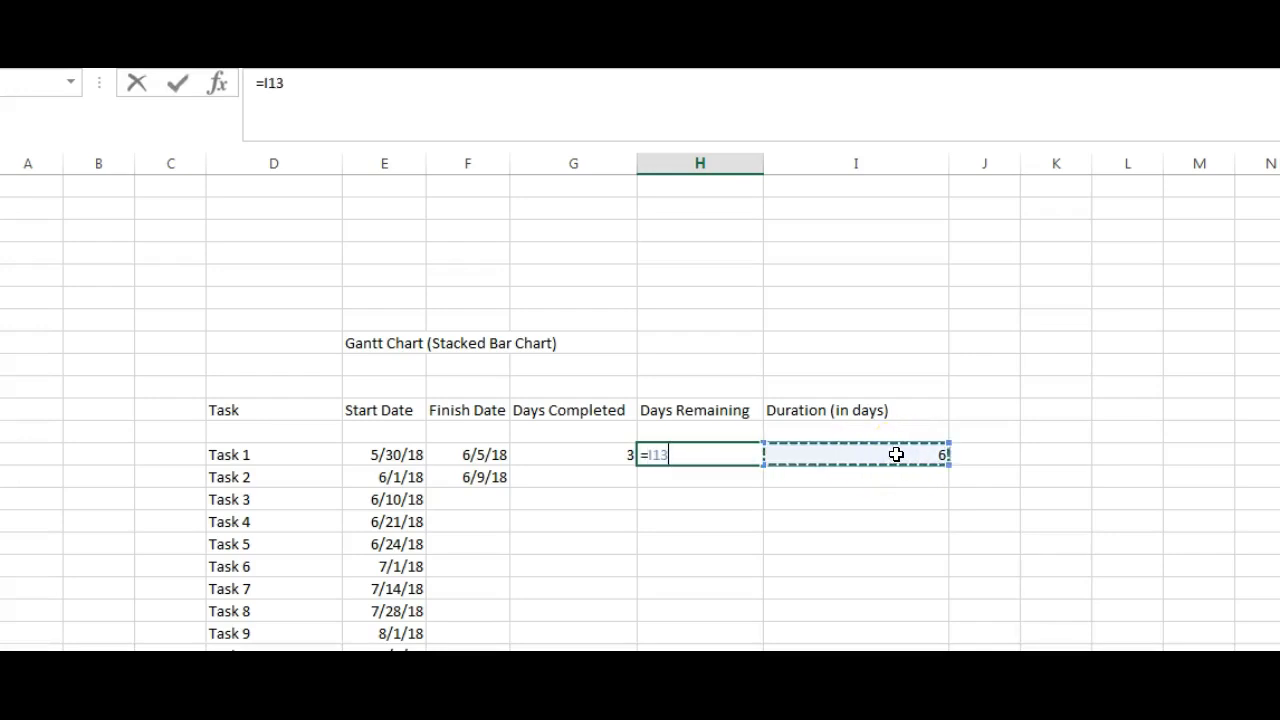
type("-")
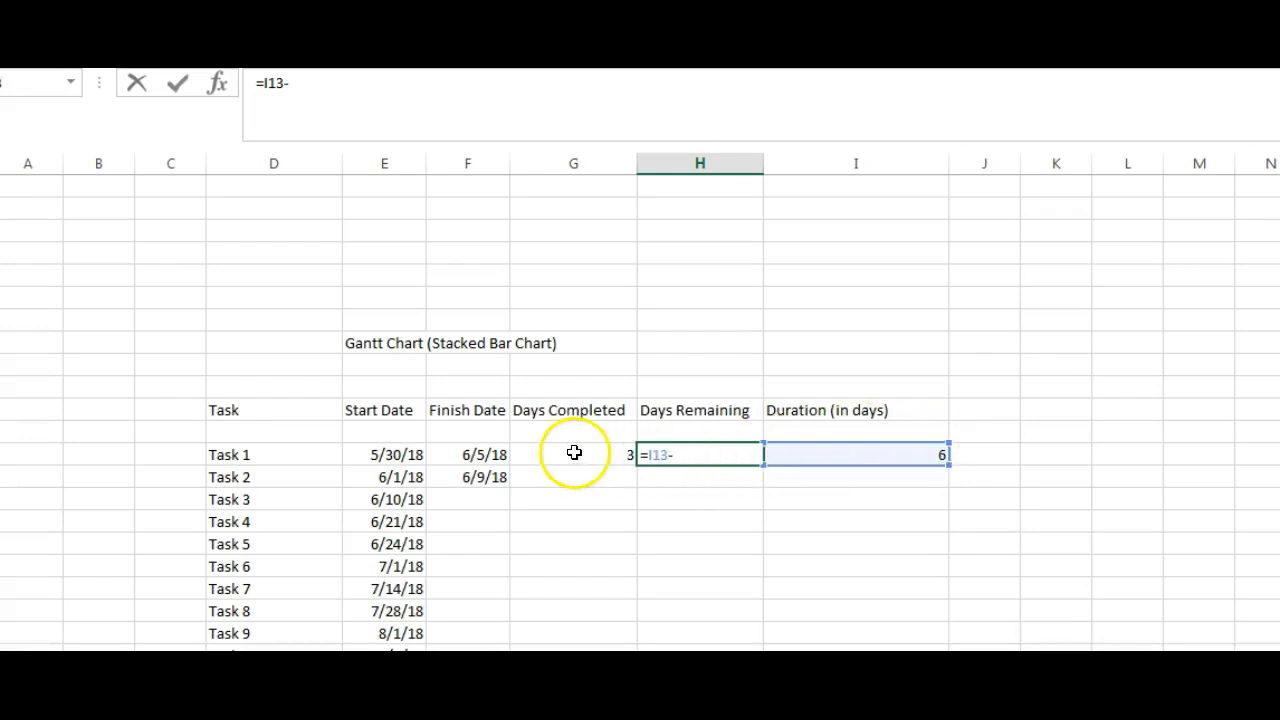
left_click(576, 452)
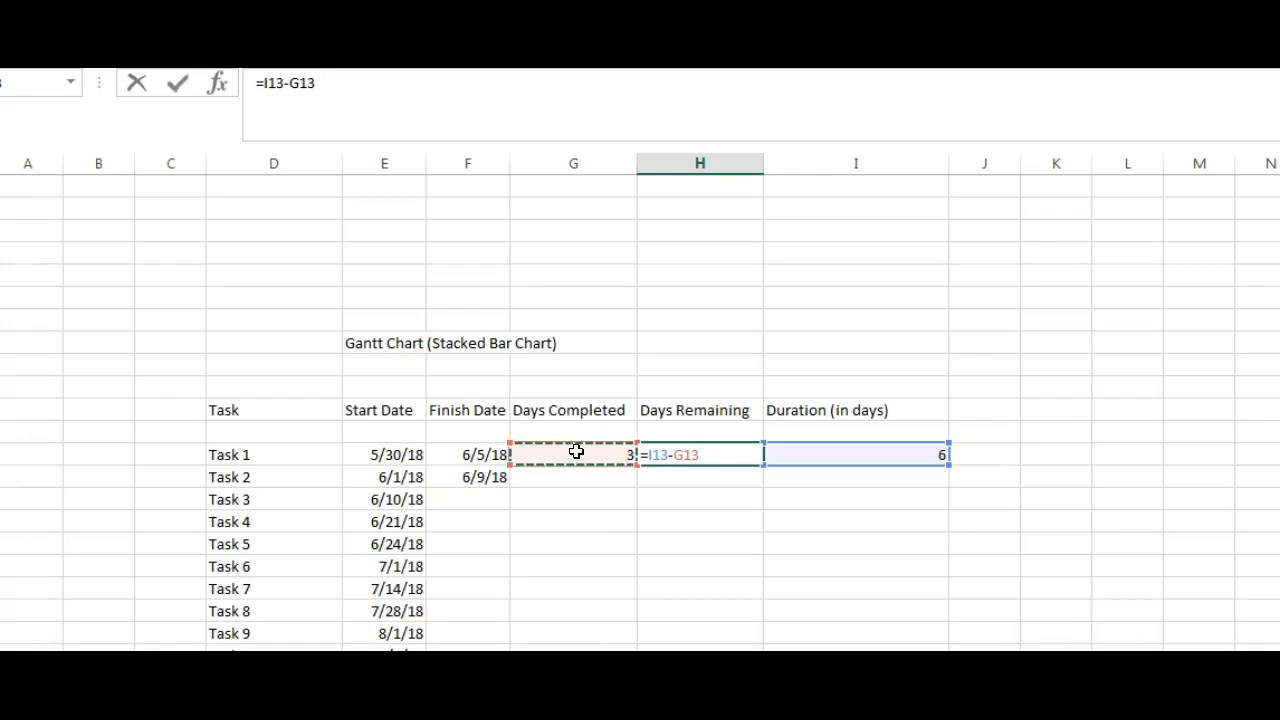
key("Return")
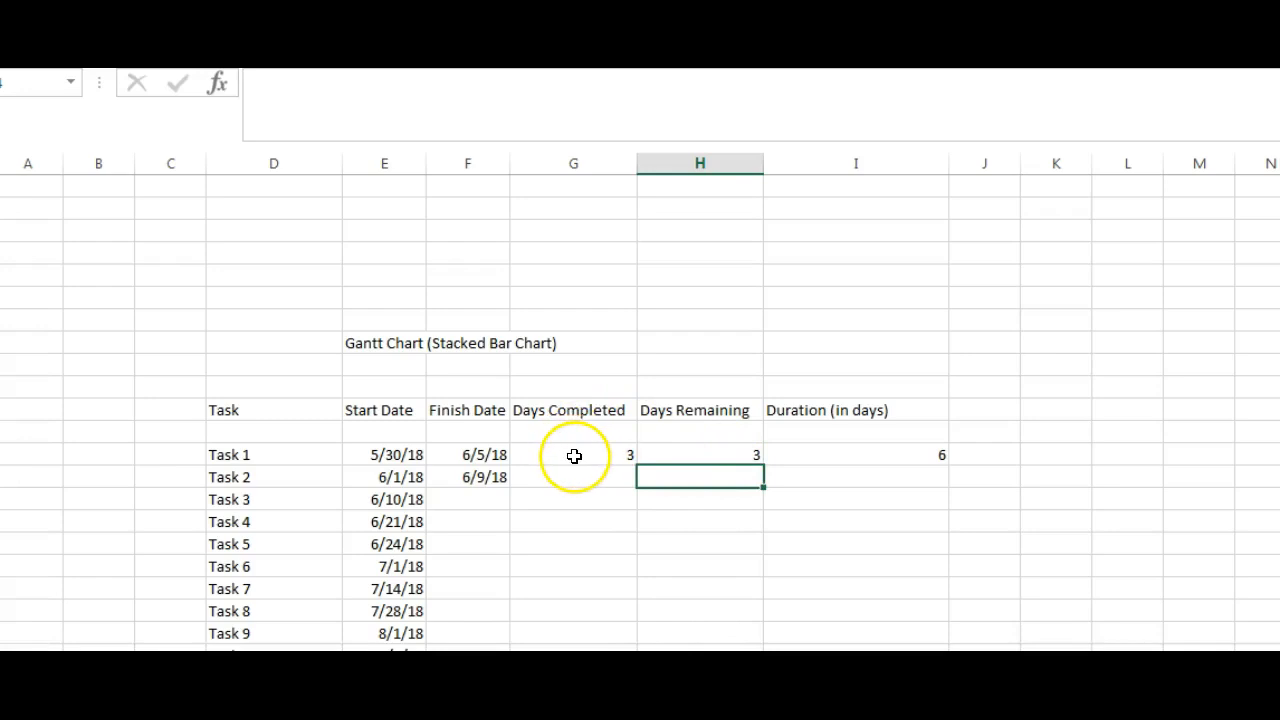
left_click_drag(574, 455, 574, 643)
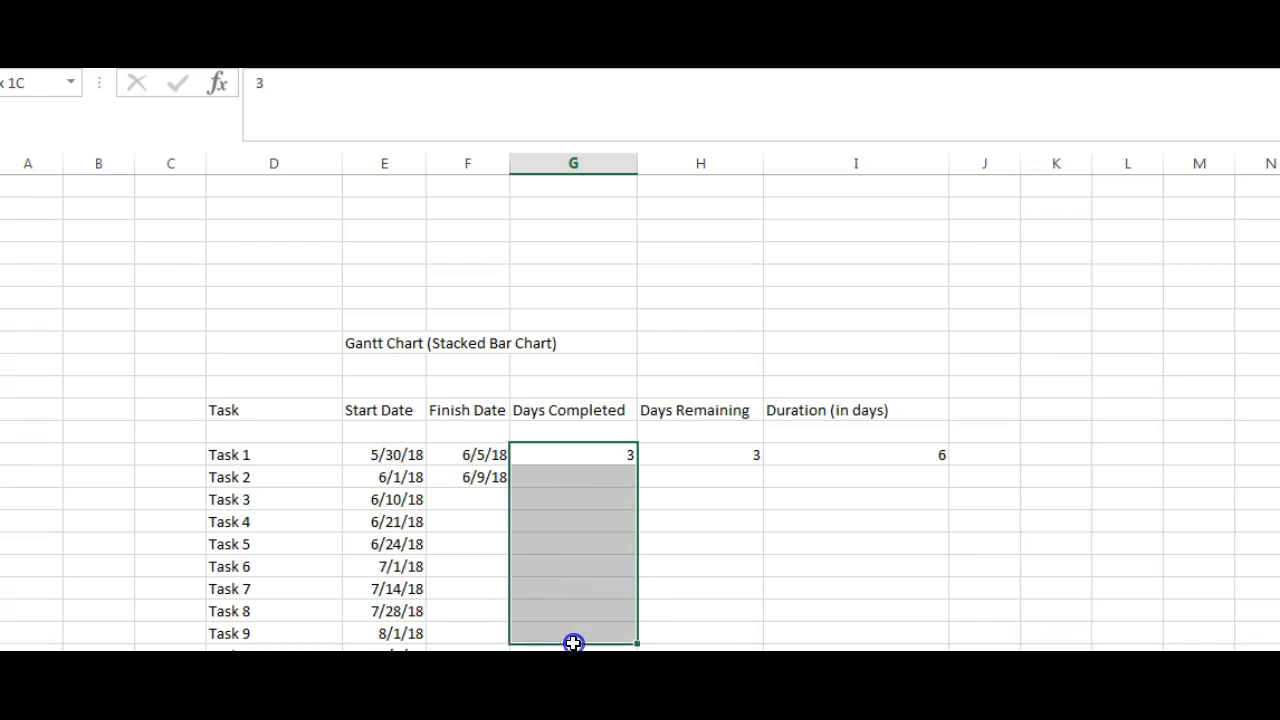
left_click(372, 454)
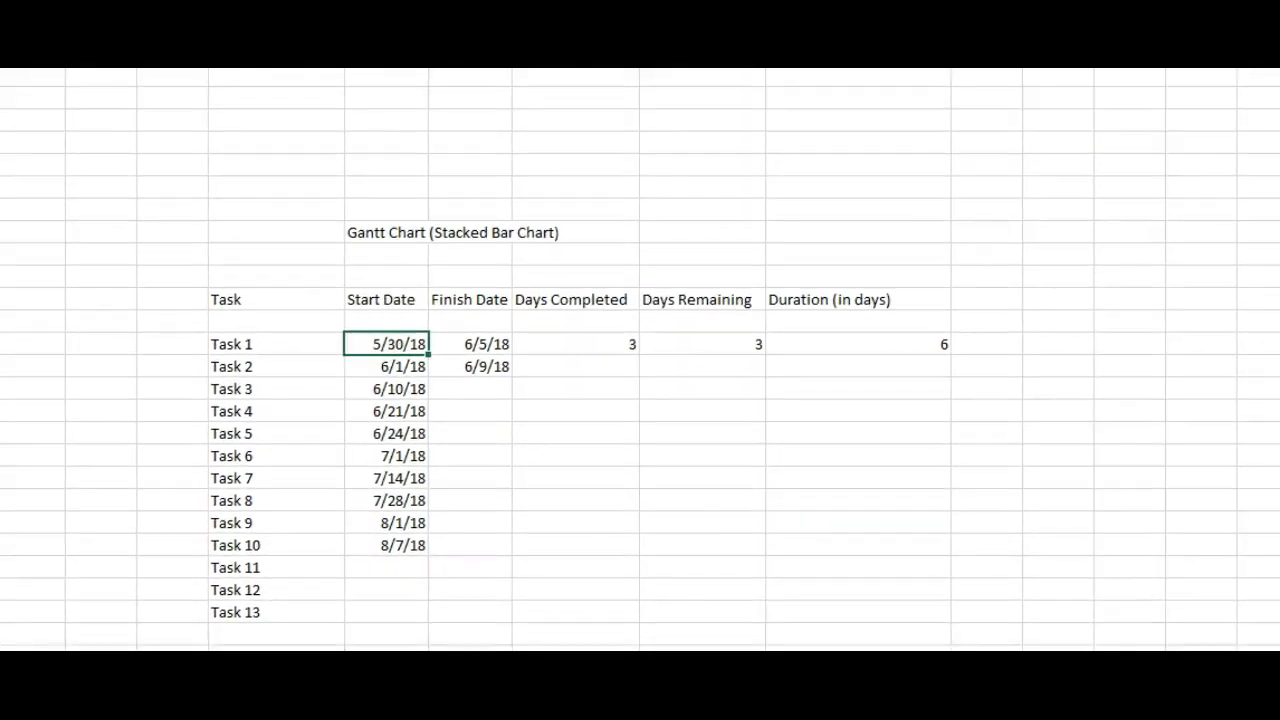
left_click(604, 343)
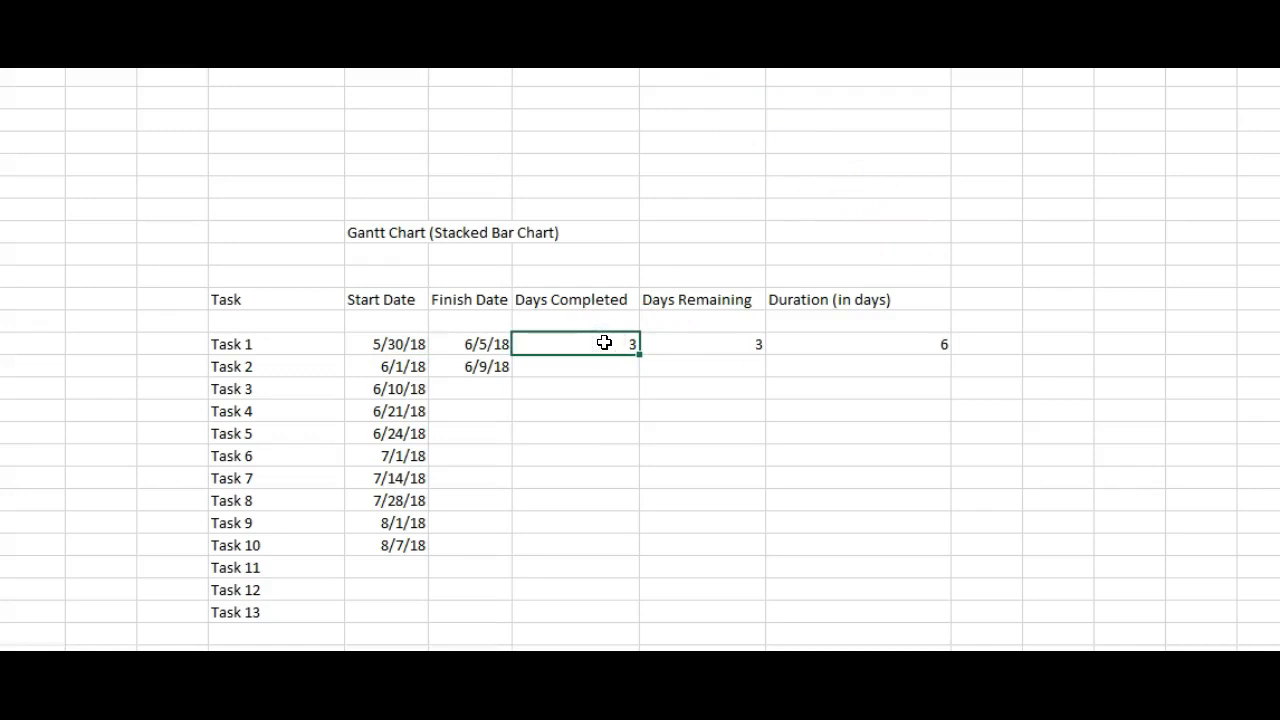
Step: Fill the Task 1 formulas for days remaining and duration down through Task 13
left_click(697, 344)
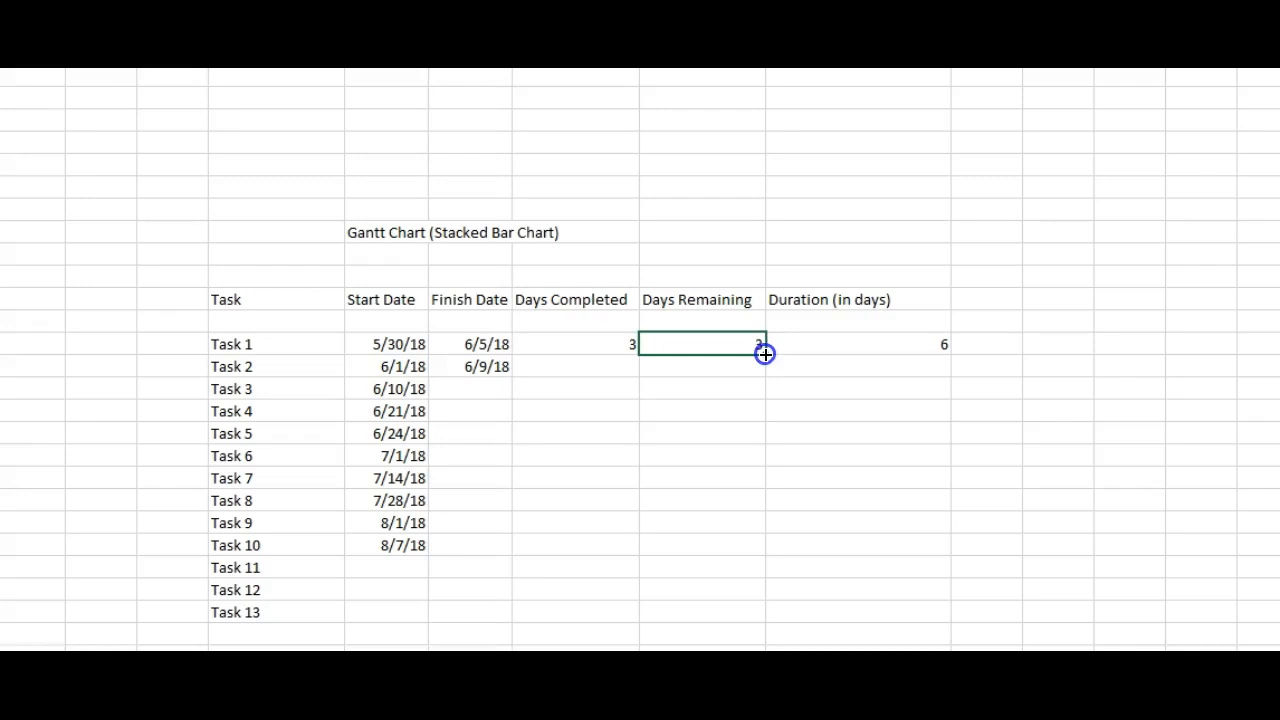
left_click_drag(764, 353, 768, 615)
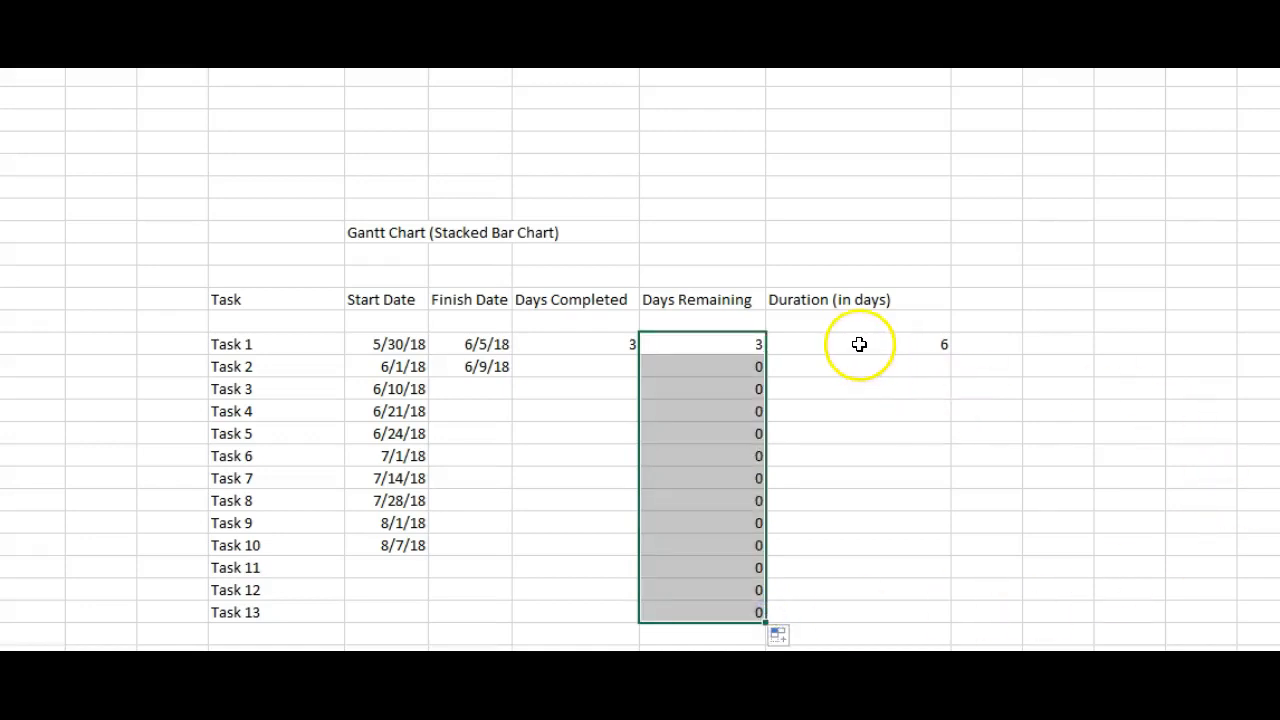
left_click(859, 343)
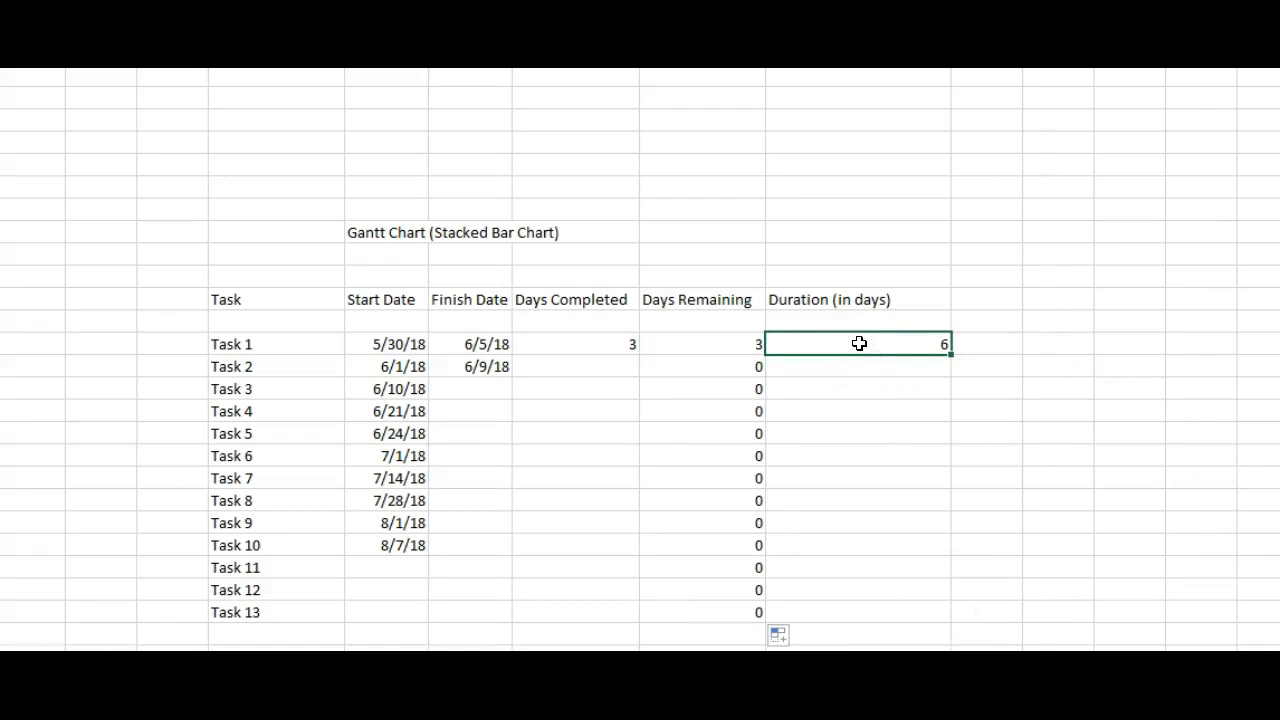
left_click_drag(952, 353, 958, 616)
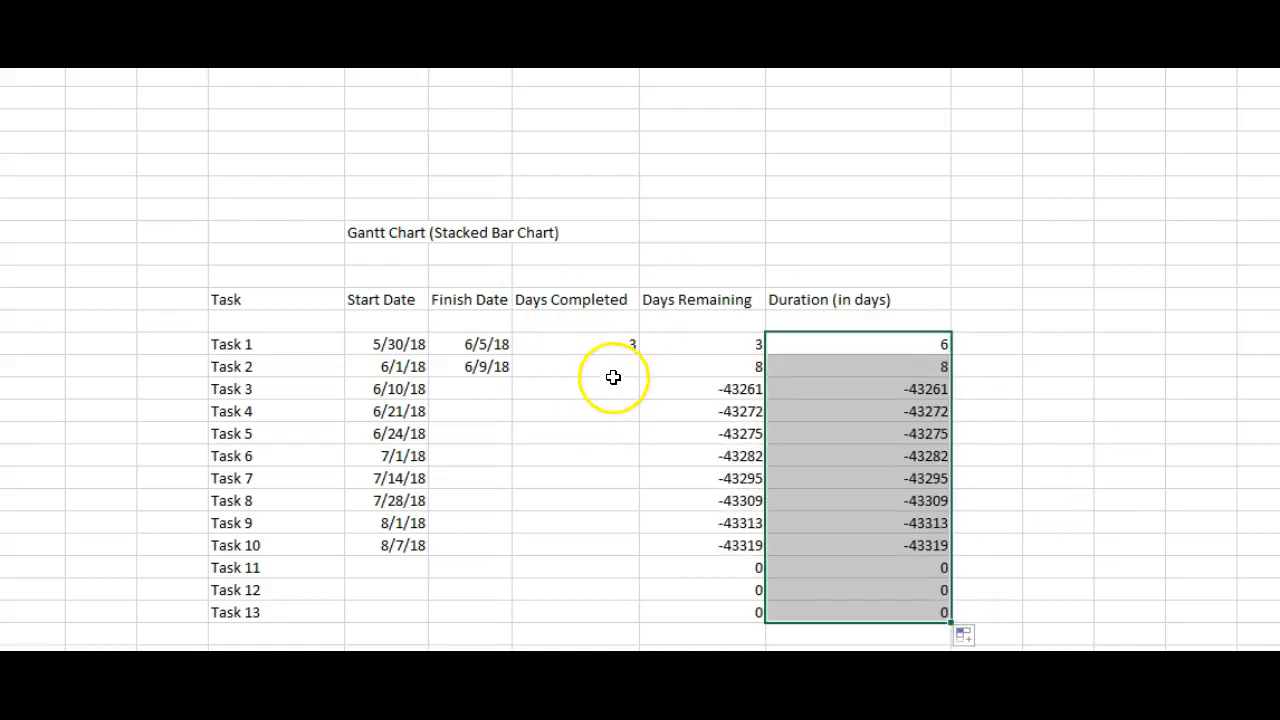
Step: Set Task 3's finish date to 7/1/18 and enter 3 days completed for both Task 2 and Task 3
left_click(470, 390)
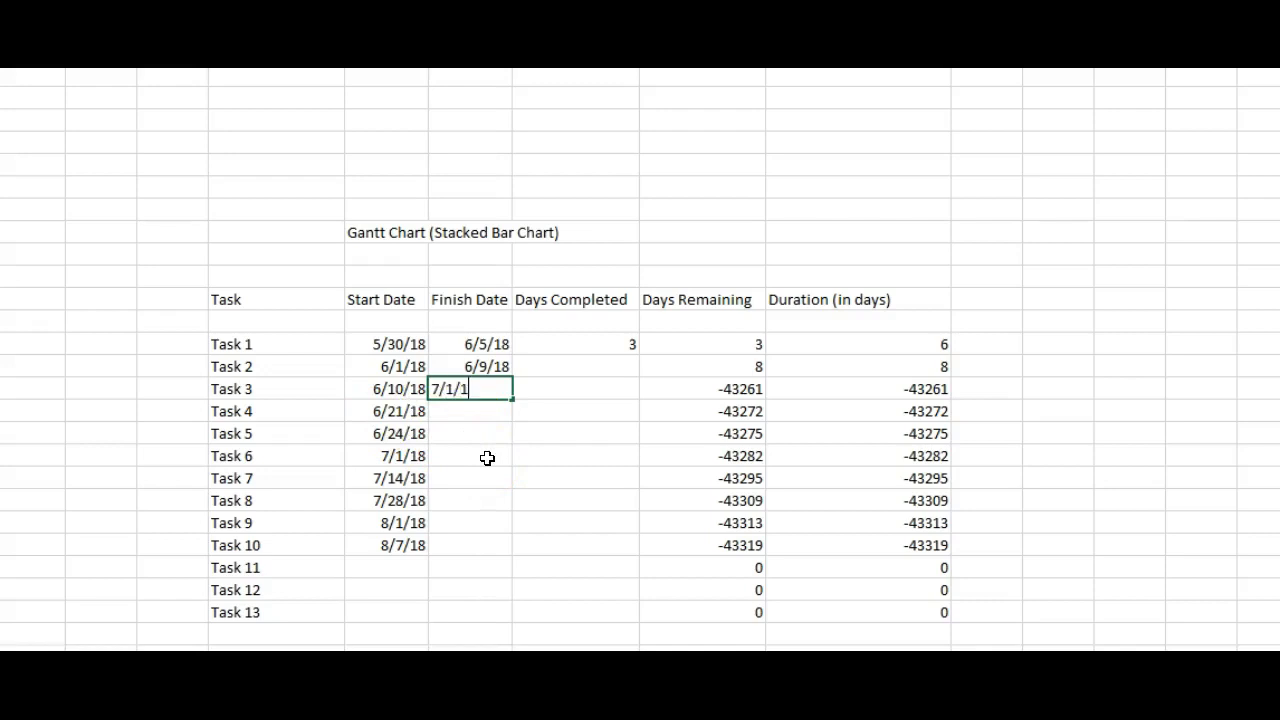
left_click(558, 474)
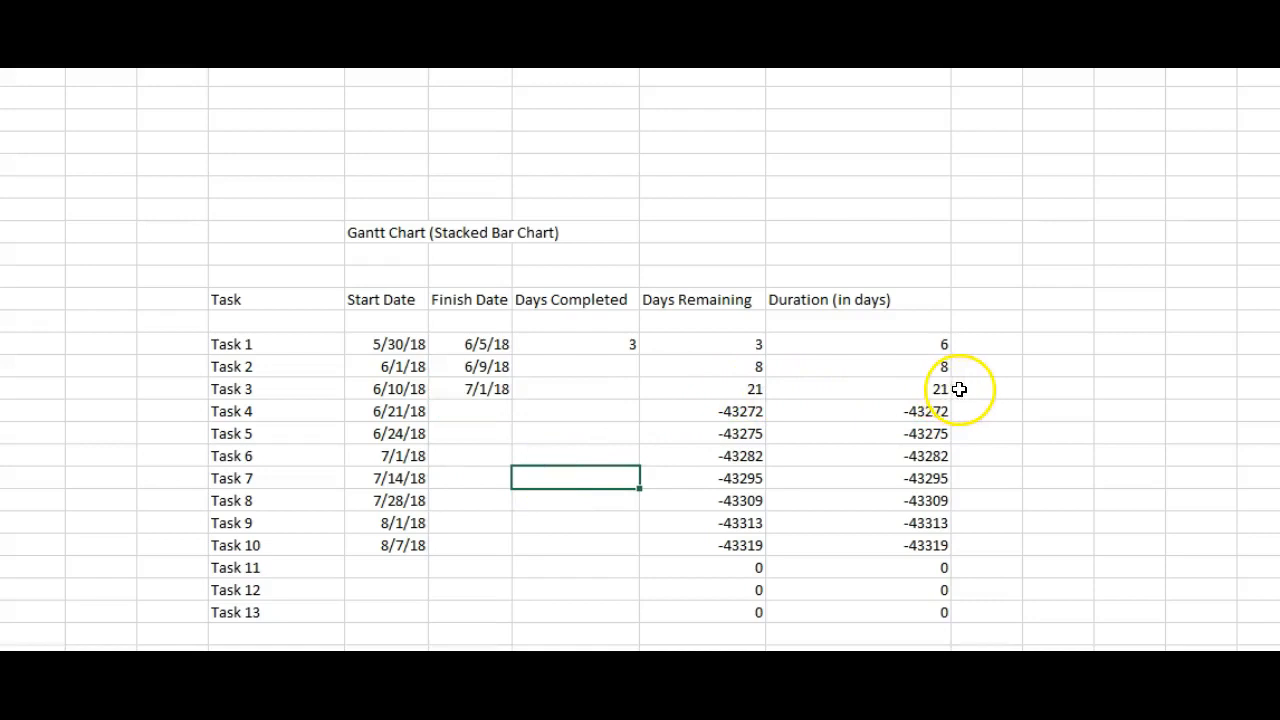
left_click(603, 364)
type("3")
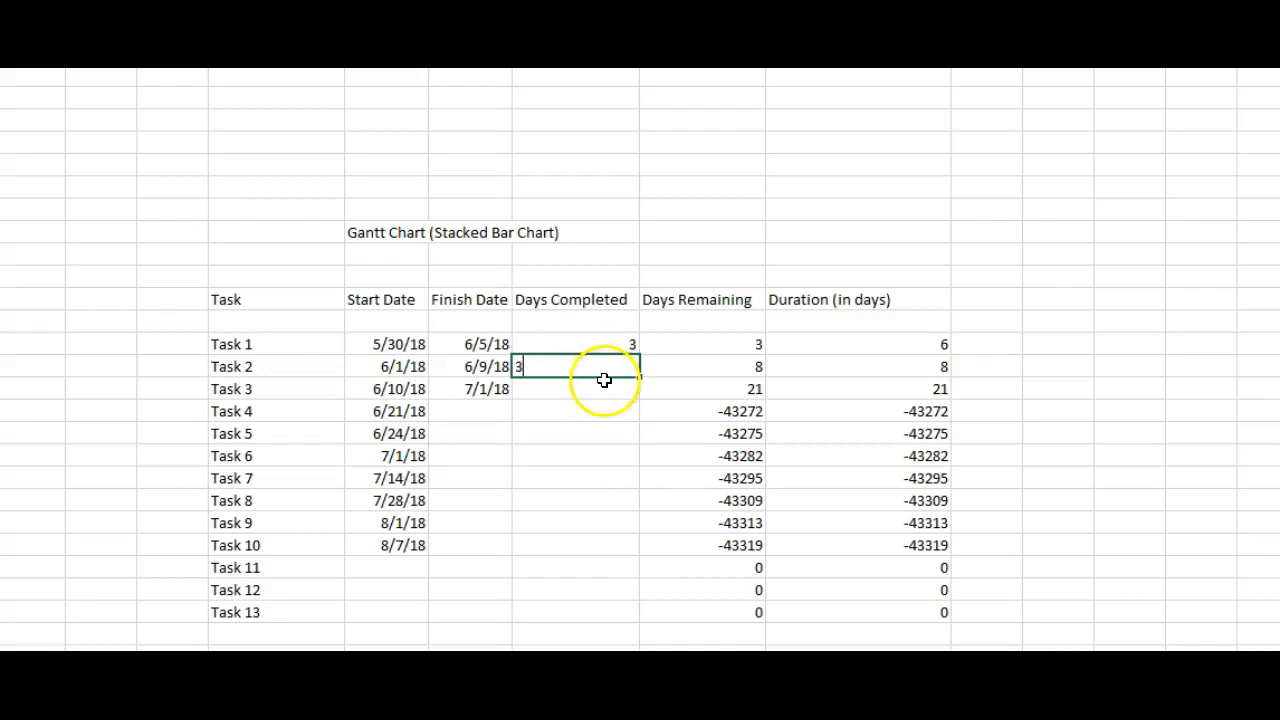
left_click(604, 389)
type("3")
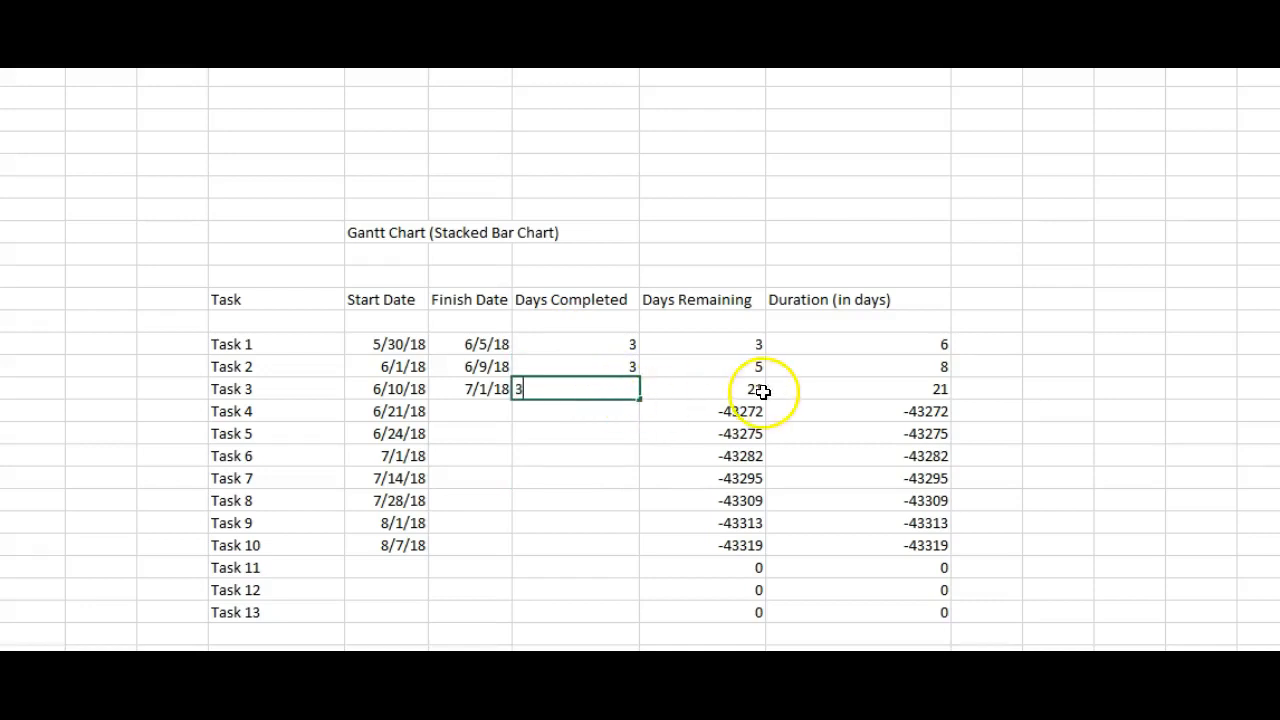
left_click(610, 480)
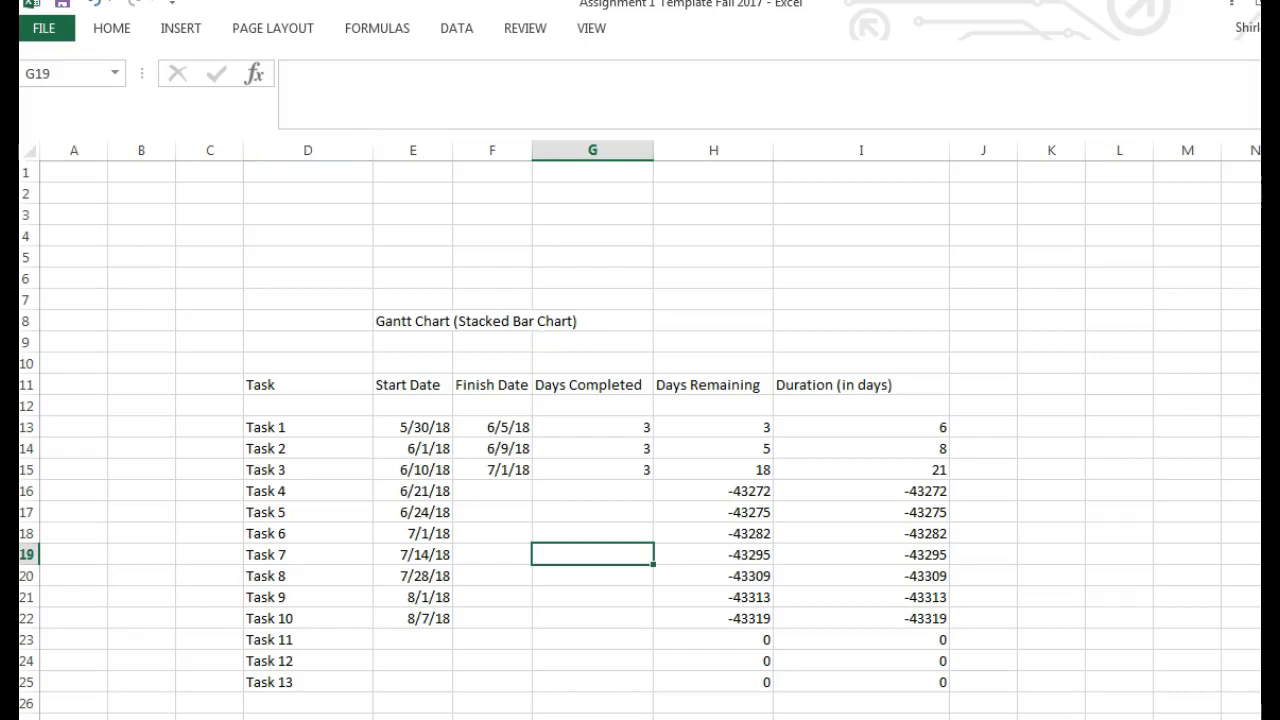
Step: Preview the task table as 2-D stacked, 100% stacked and 3-D column charts
left_click(181, 28)
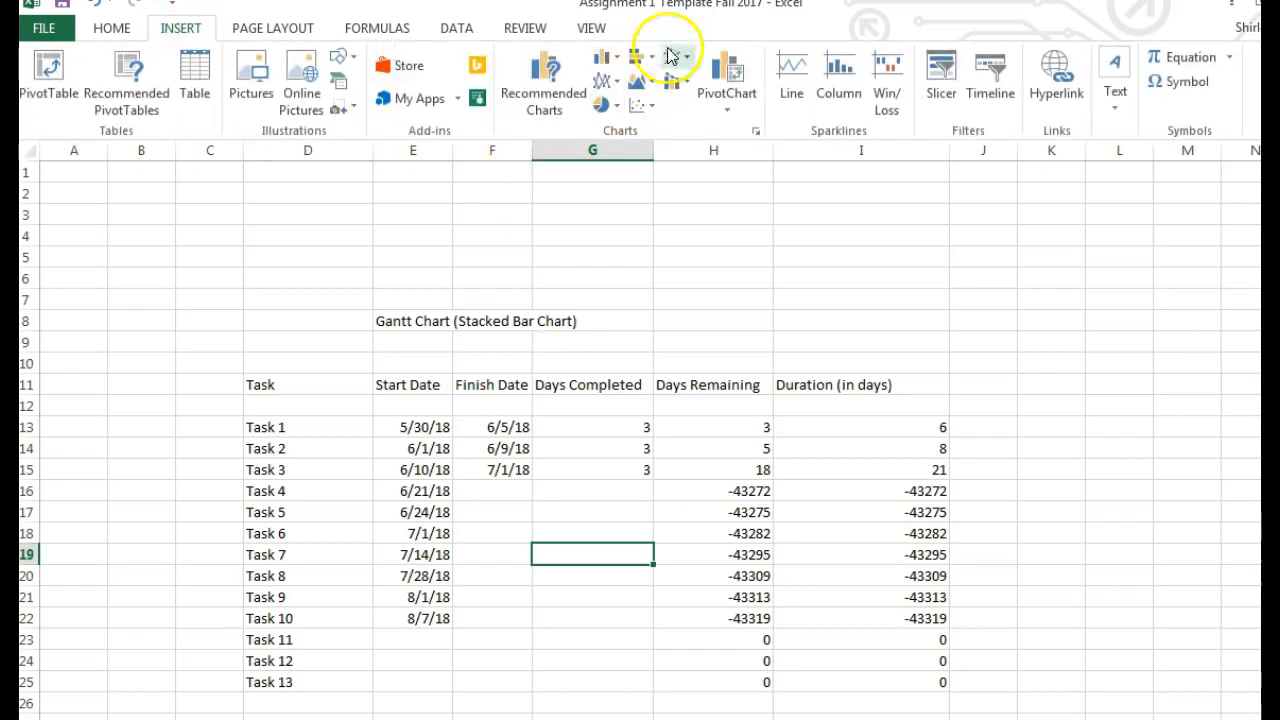
left_click(618, 62)
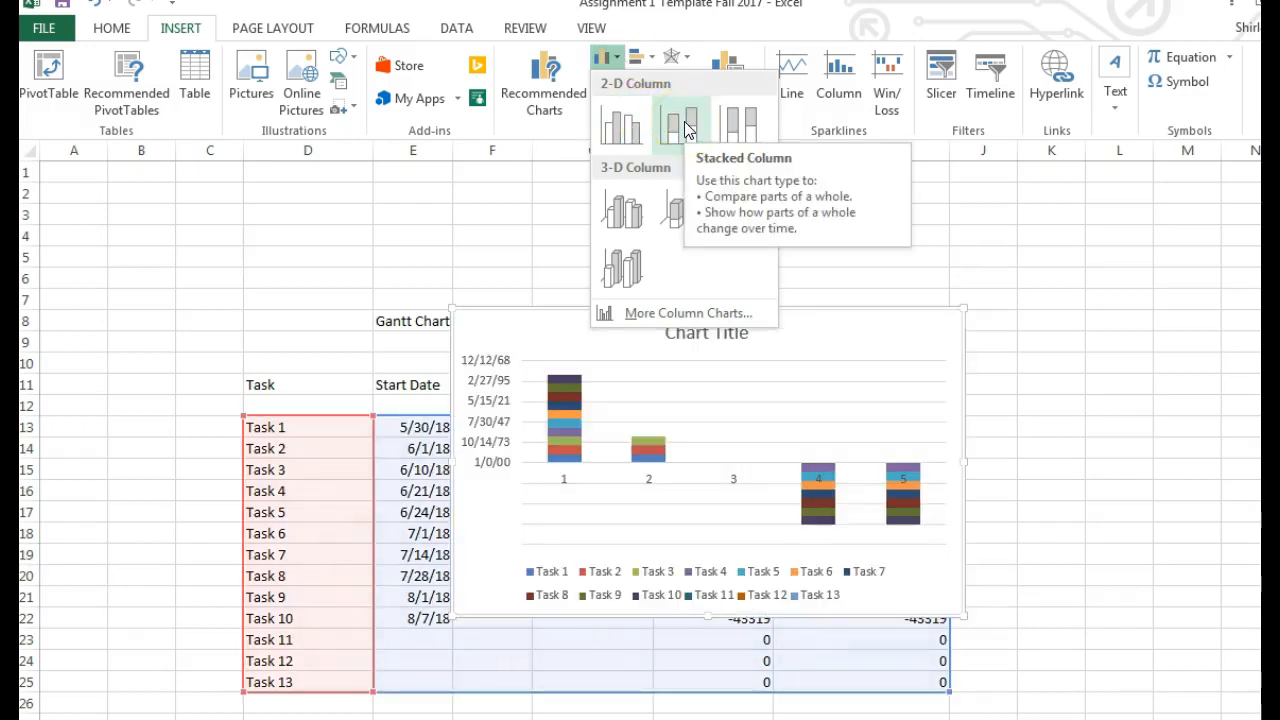
left_click(740, 128)
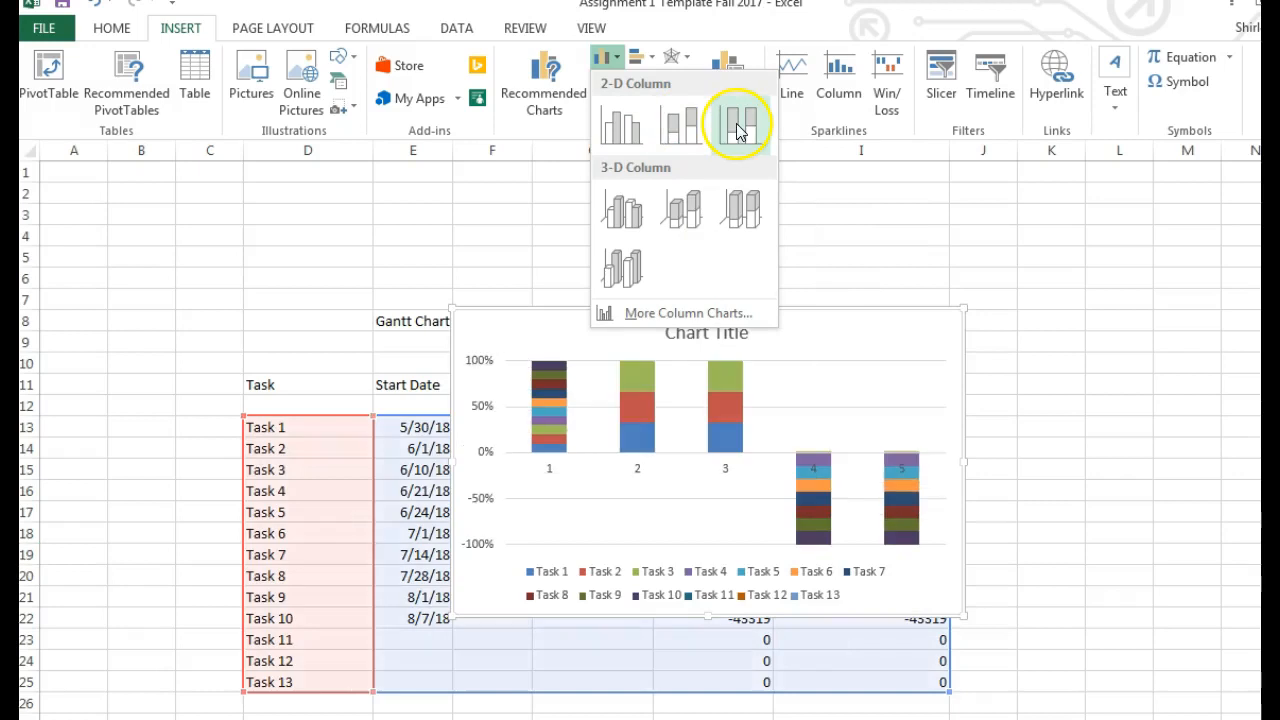
left_click(681, 128)
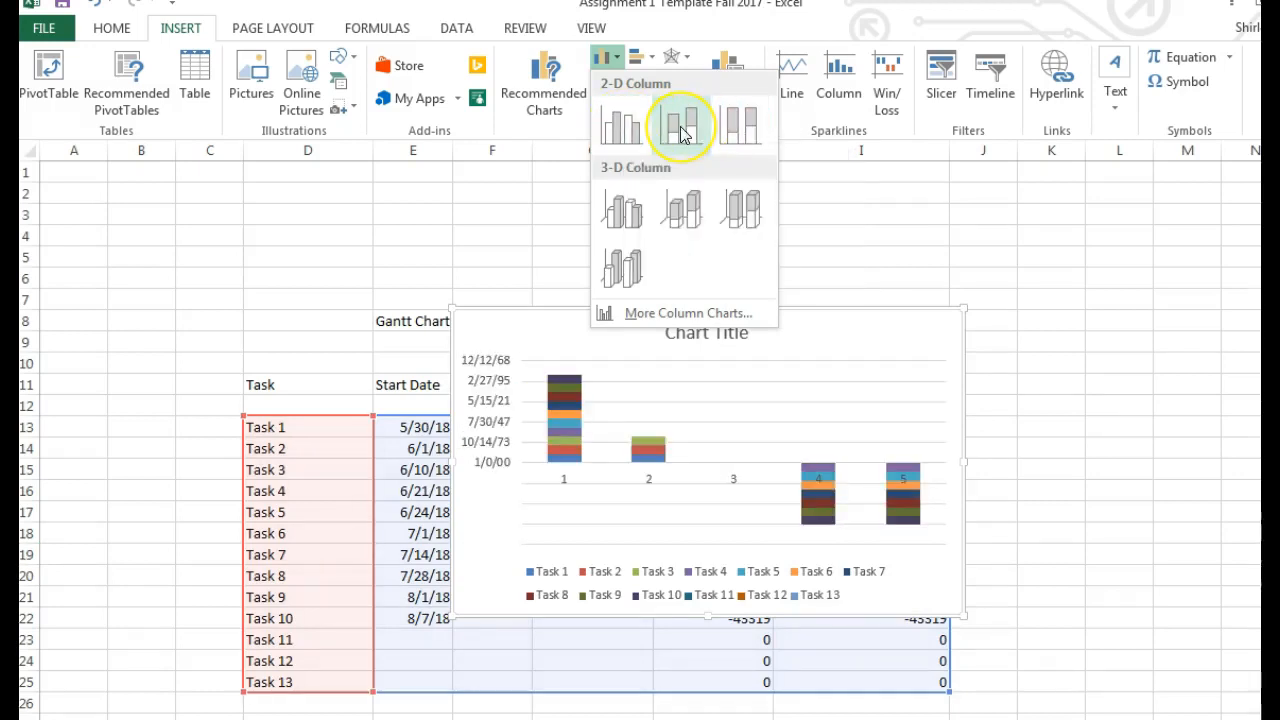
left_click(735, 128)
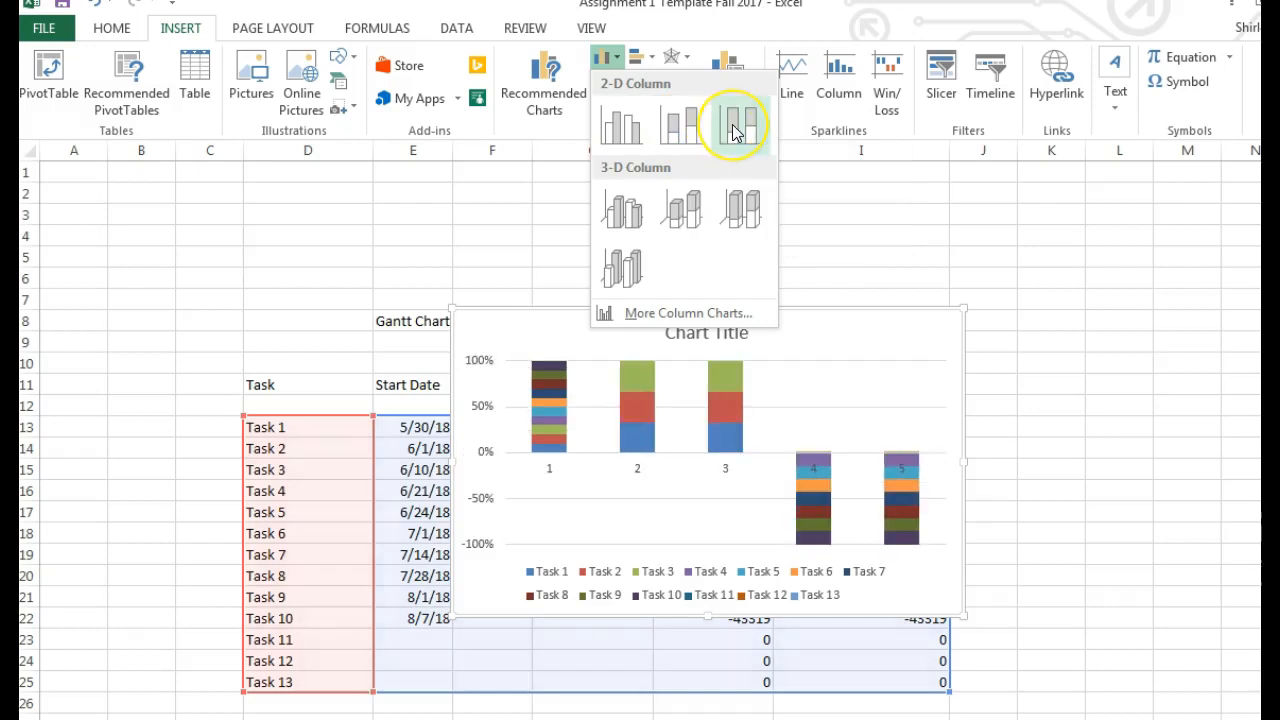
left_click(617, 210)
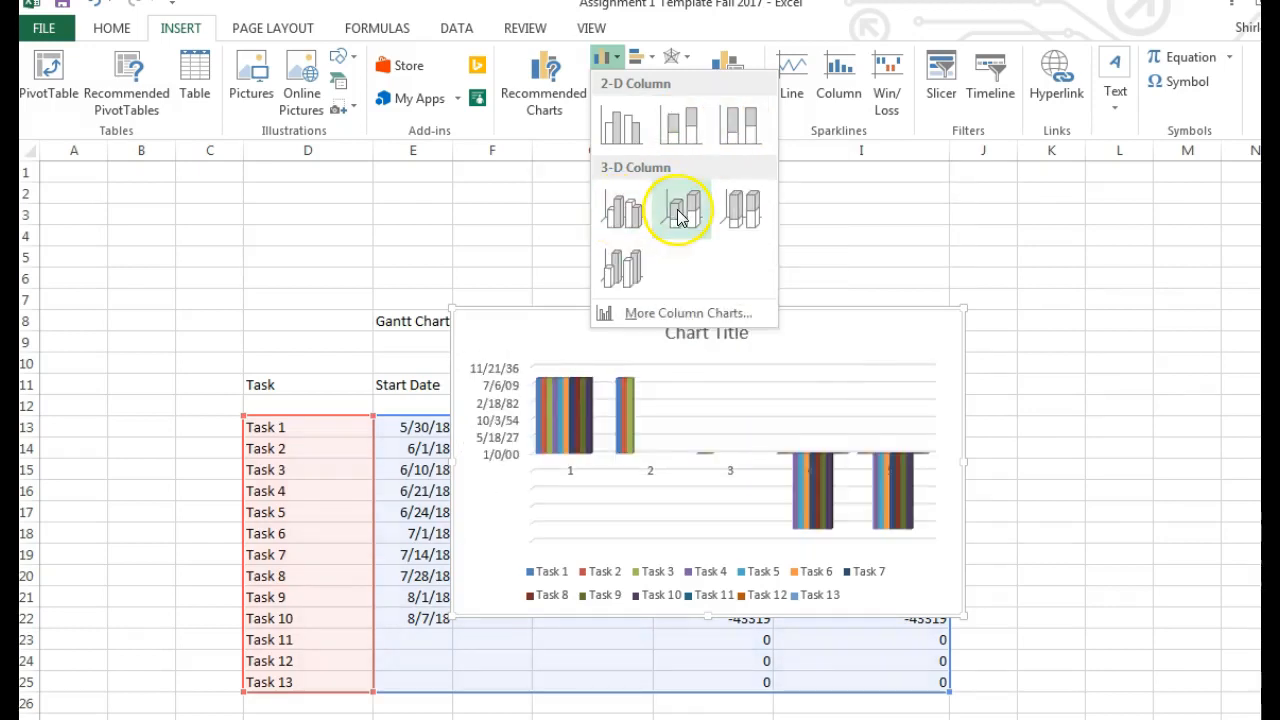
Step: Insert a 2-D stacked bar chart of the task table and move it clear of the start and finish dates
left_click(655, 60)
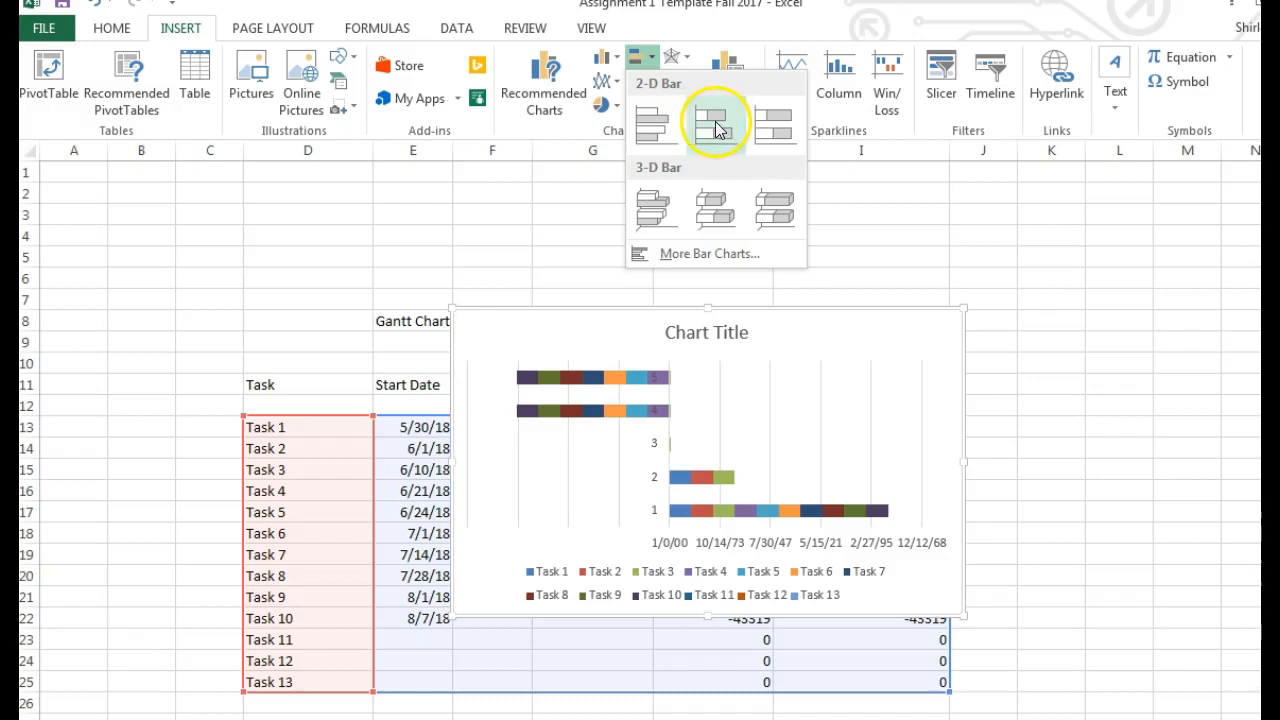
left_click(713, 128)
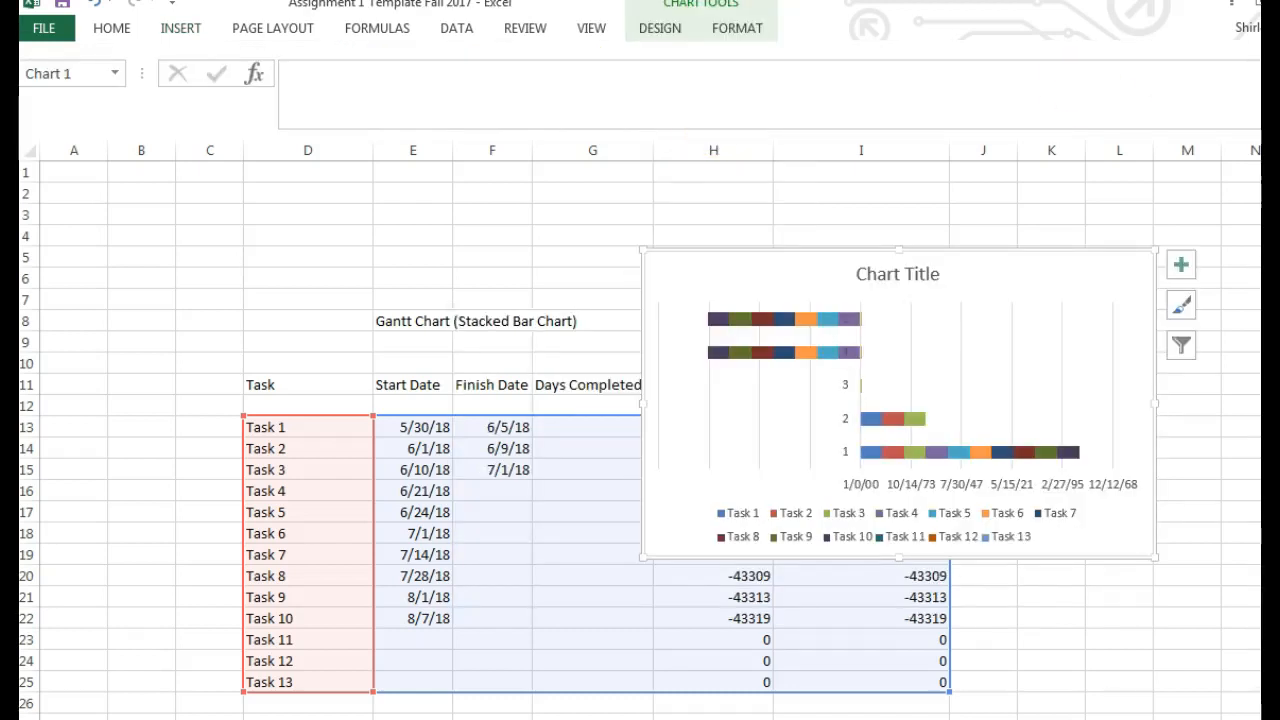
mouse_move(869, 257)
left_mouse_down()
mouse_move(997, 249)
mouse_move(1006, 211)
mouse_move(966, 180)
mouse_move(919, 210)
mouse_move(926, 283)
mouse_move(820, 277)
mouse_move(836, 259)
left_mouse_up()
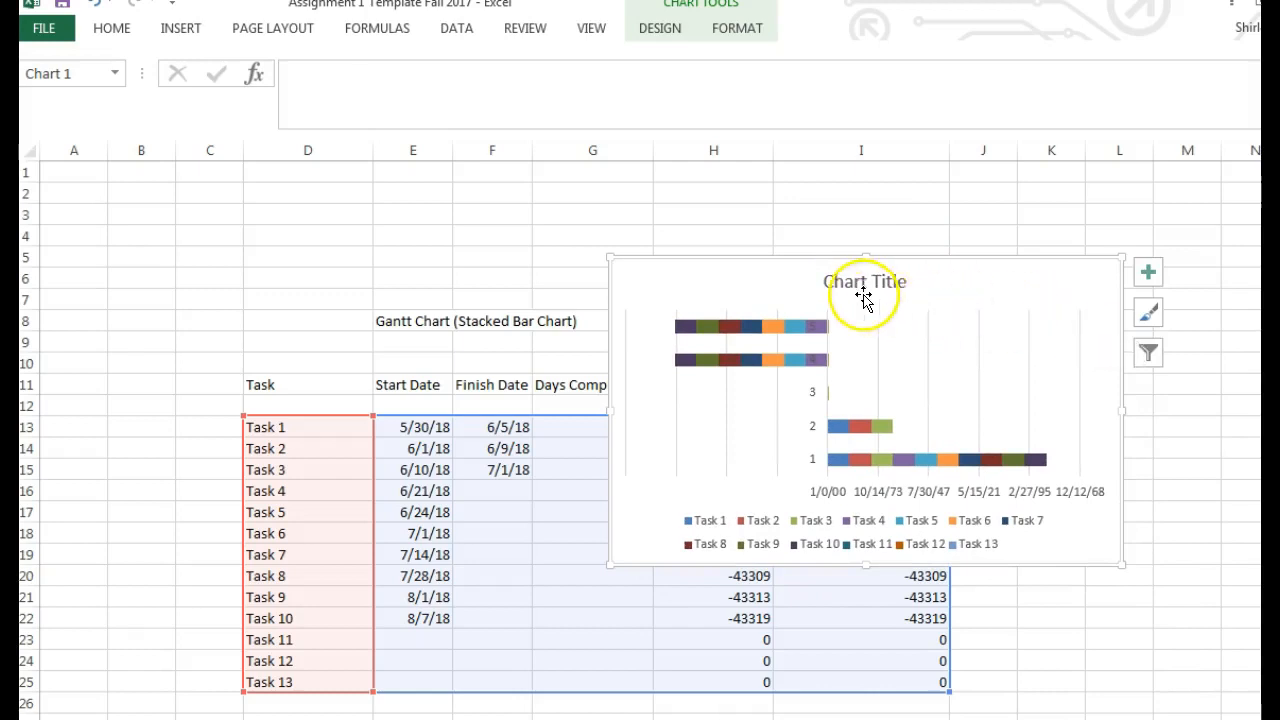
Step: Change the chart's title to "Name of Project"
left_click(1147, 276)
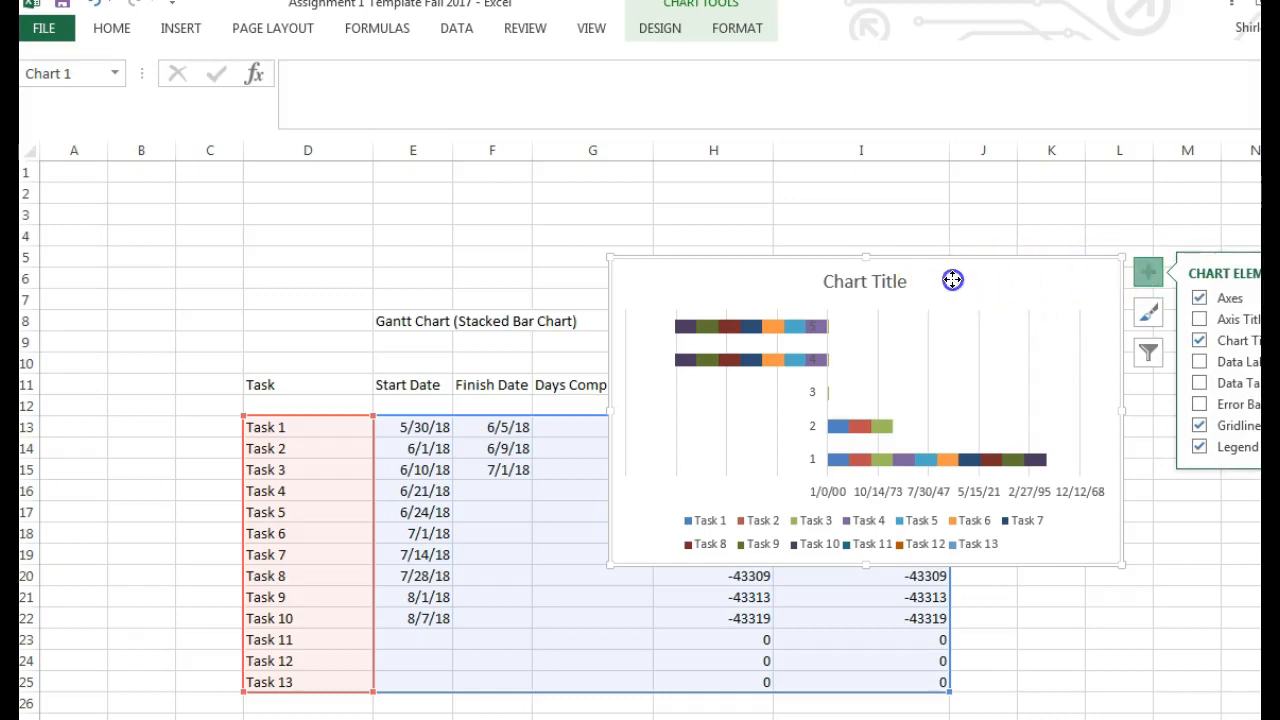
left_click_drag(951, 277, 820, 270)
left_click(1000, 263)
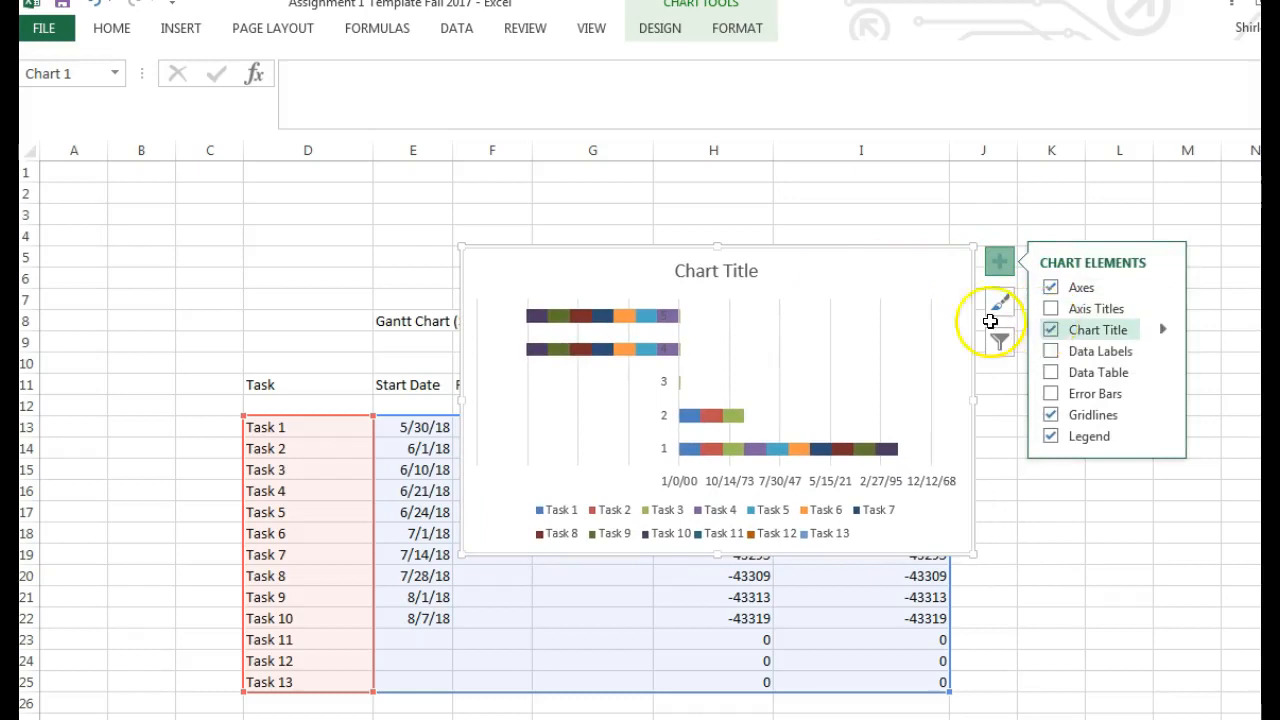
left_click(755, 272)
left_click(757, 270)
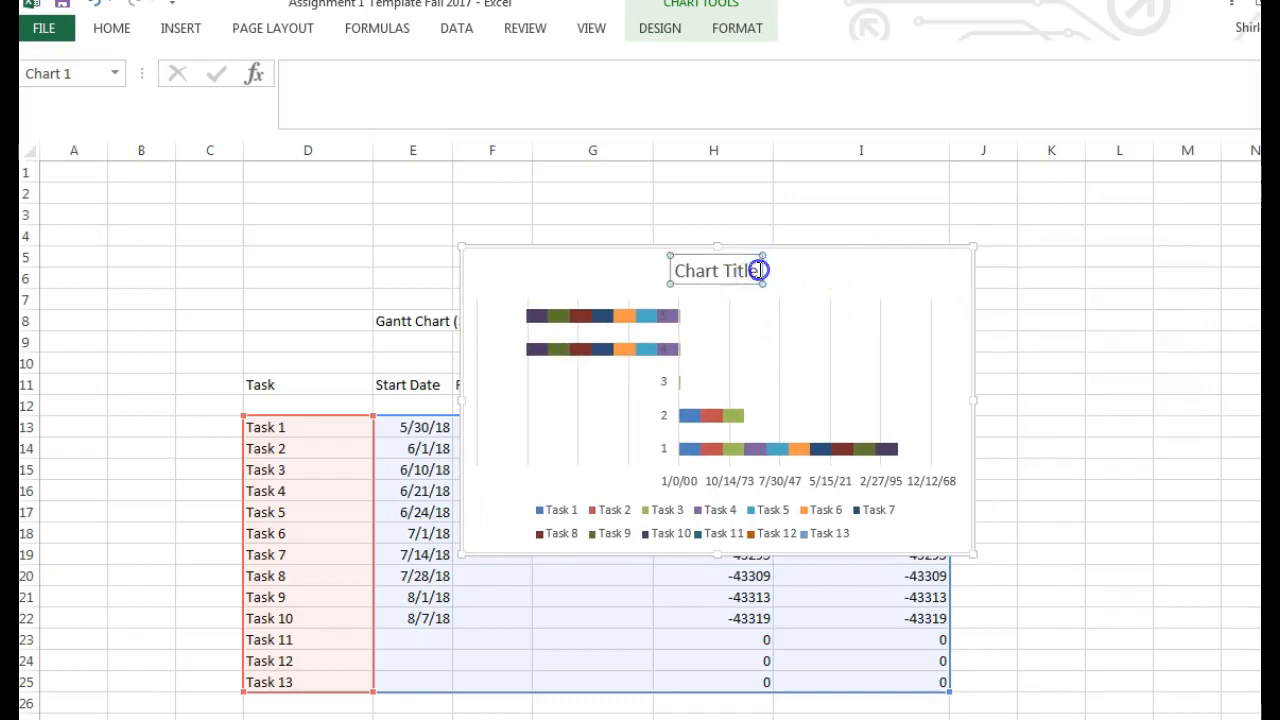
left_click_drag(757, 270, 692, 270)
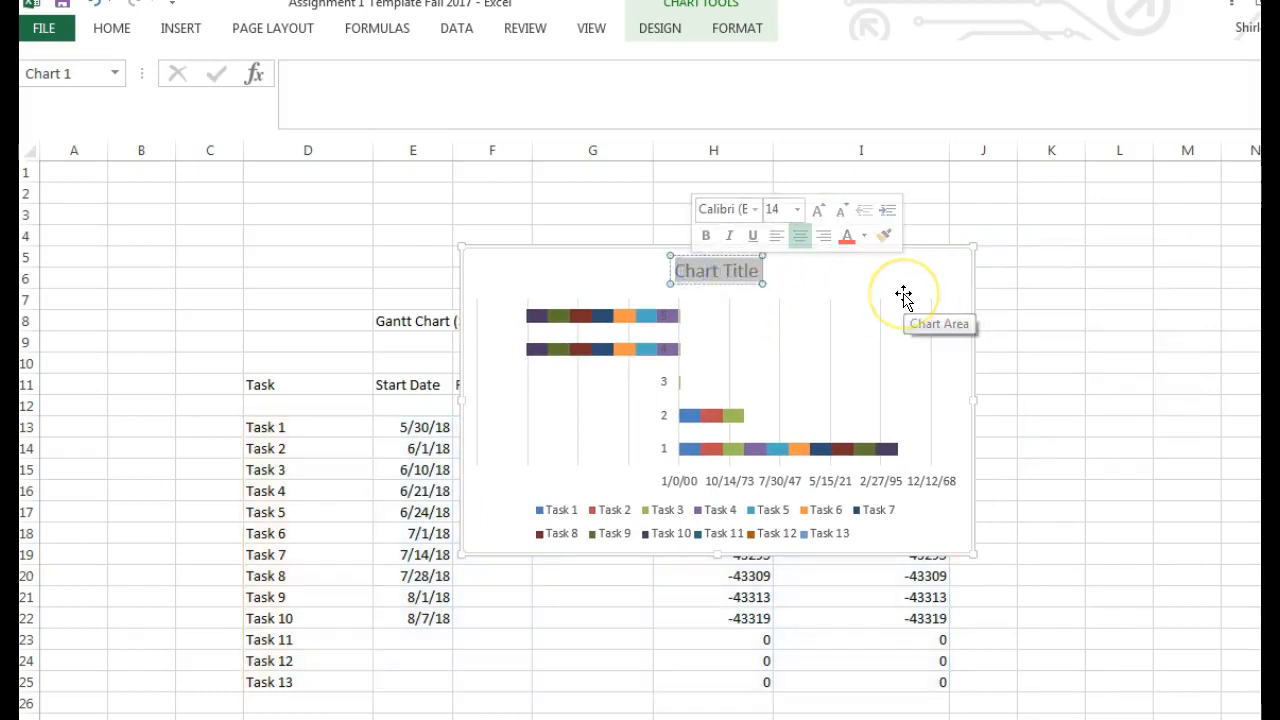
type("Name of Project")
left_click(1046, 342)
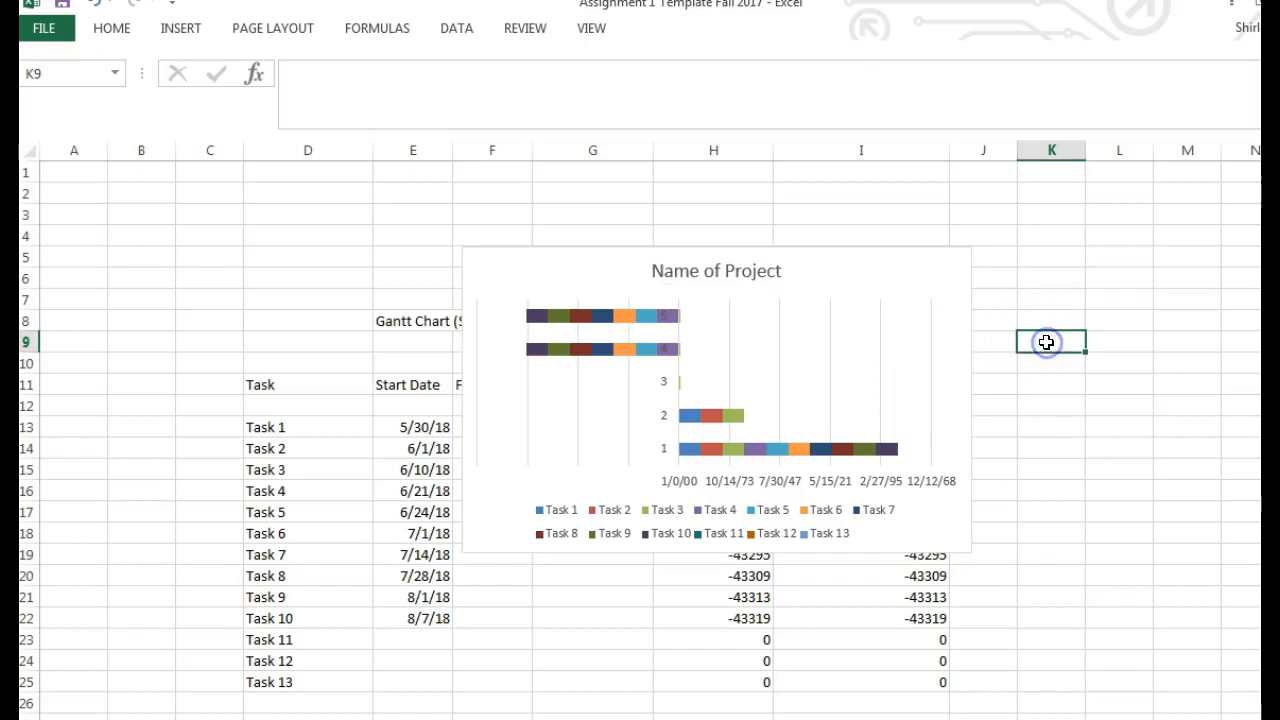
Step: Move the chart off the start and finish date columns of the task table
left_click(880, 346)
mouse_move(943, 254)
left_mouse_down()
mouse_move(1031, 206)
mouse_move(951, 277)
mouse_move(961, 271)
left_mouse_up()
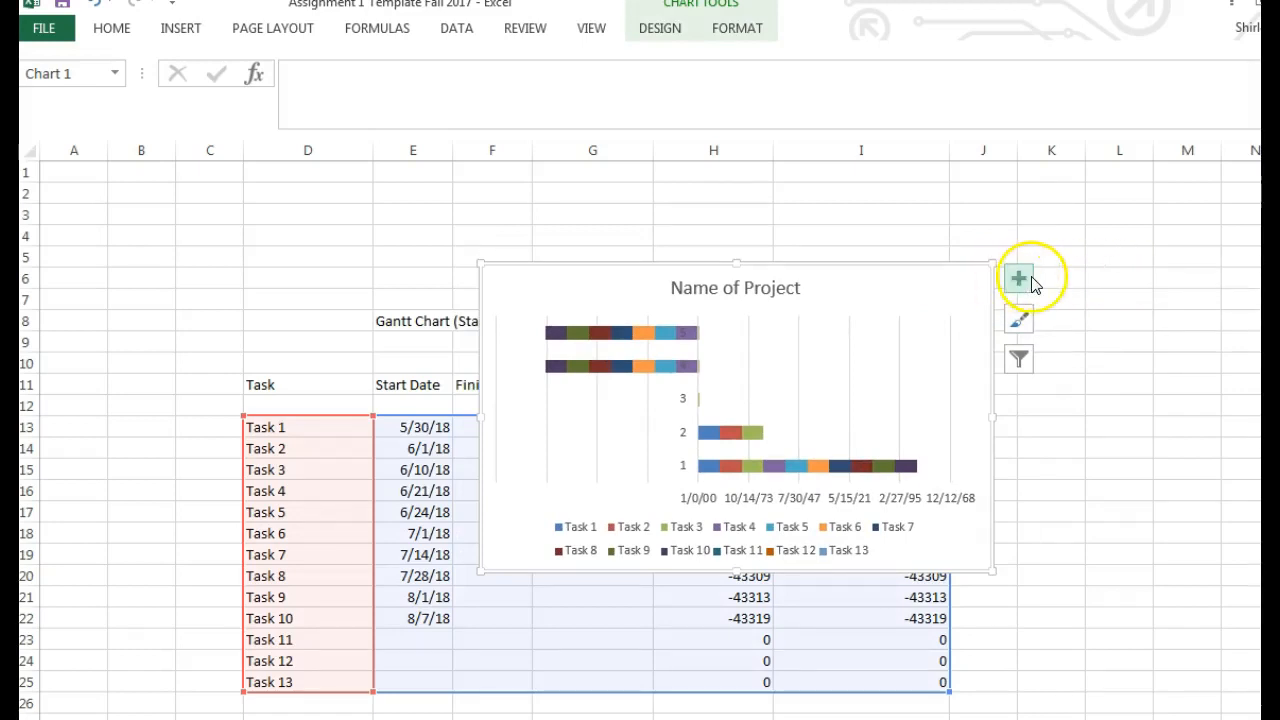
left_click_drag(909, 279, 1009, 271)
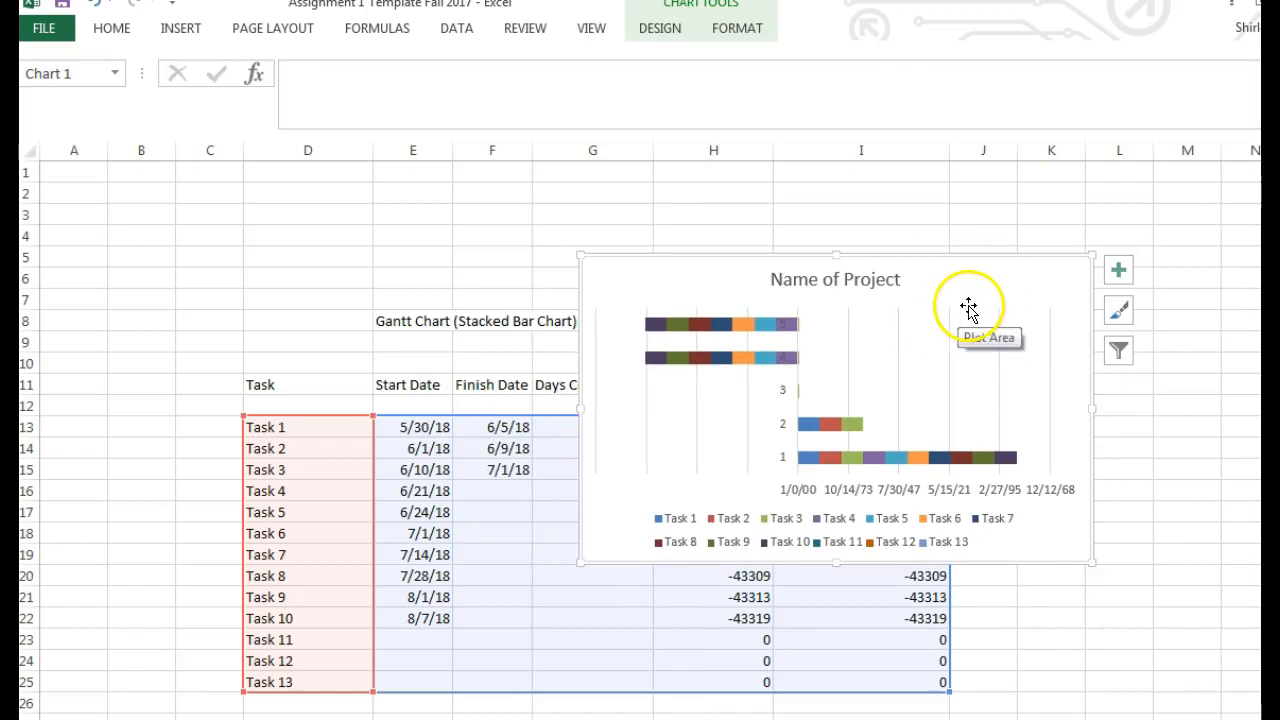
Step: Remove all the series, Task 1 through Task 13, from the chart's data source
right_click(968, 308)
left_click(960, 296)
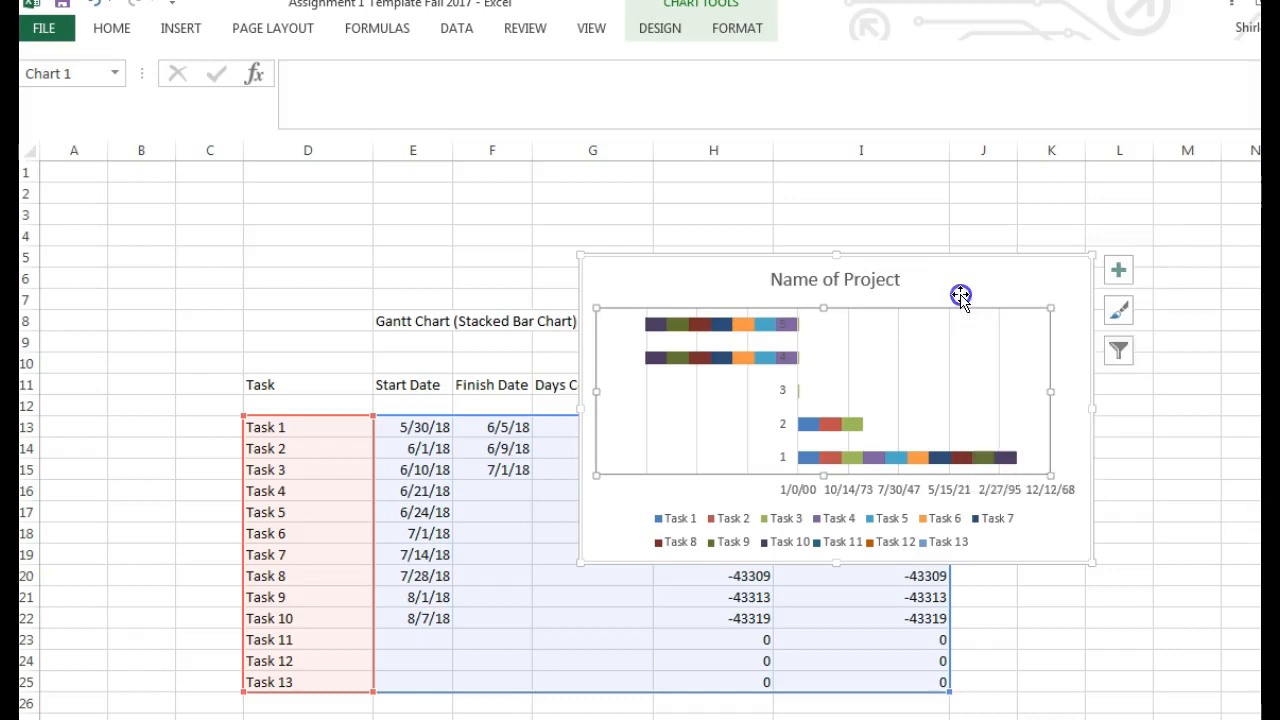
right_click(967, 287)
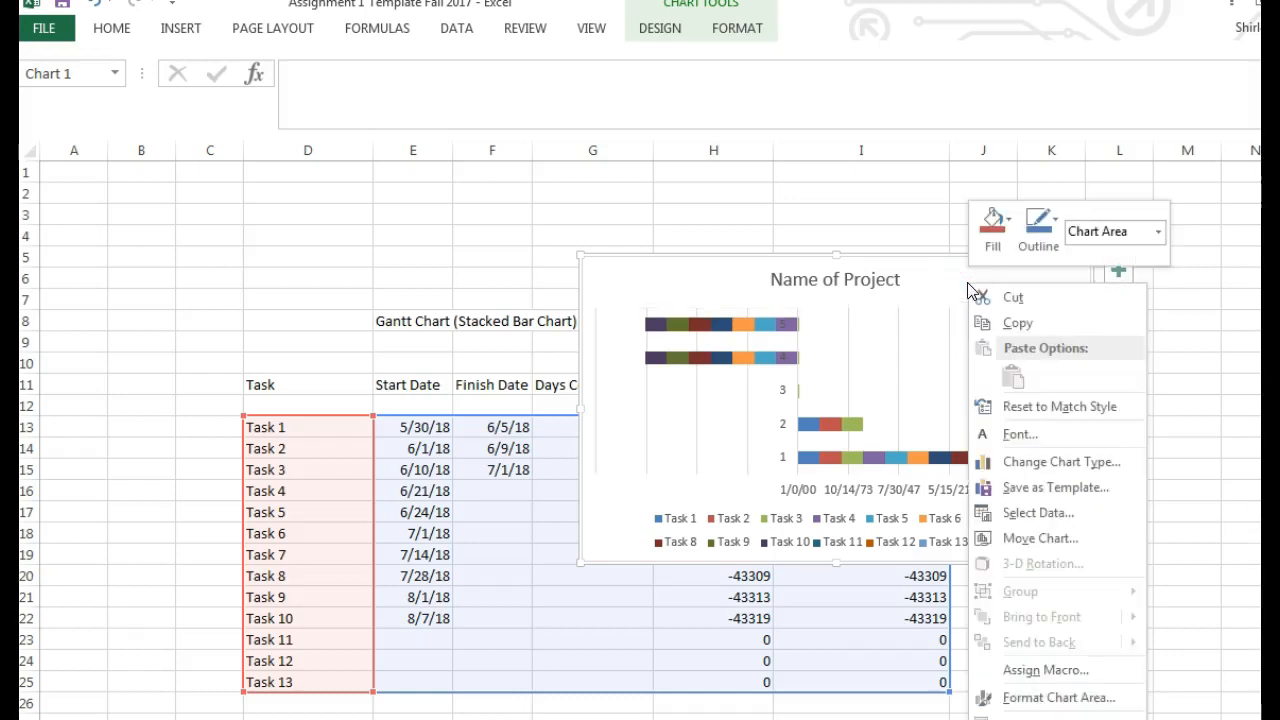
left_click(1040, 513)
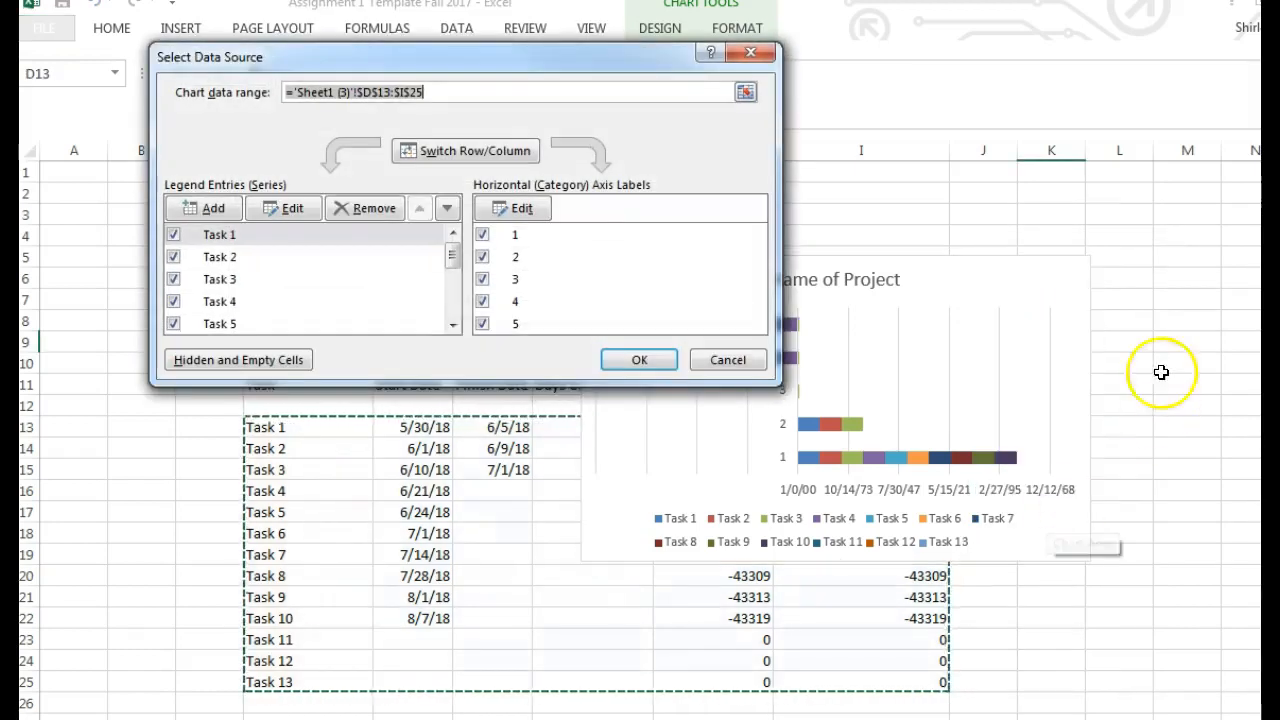
left_click_drag(473, 56, 900, 66)
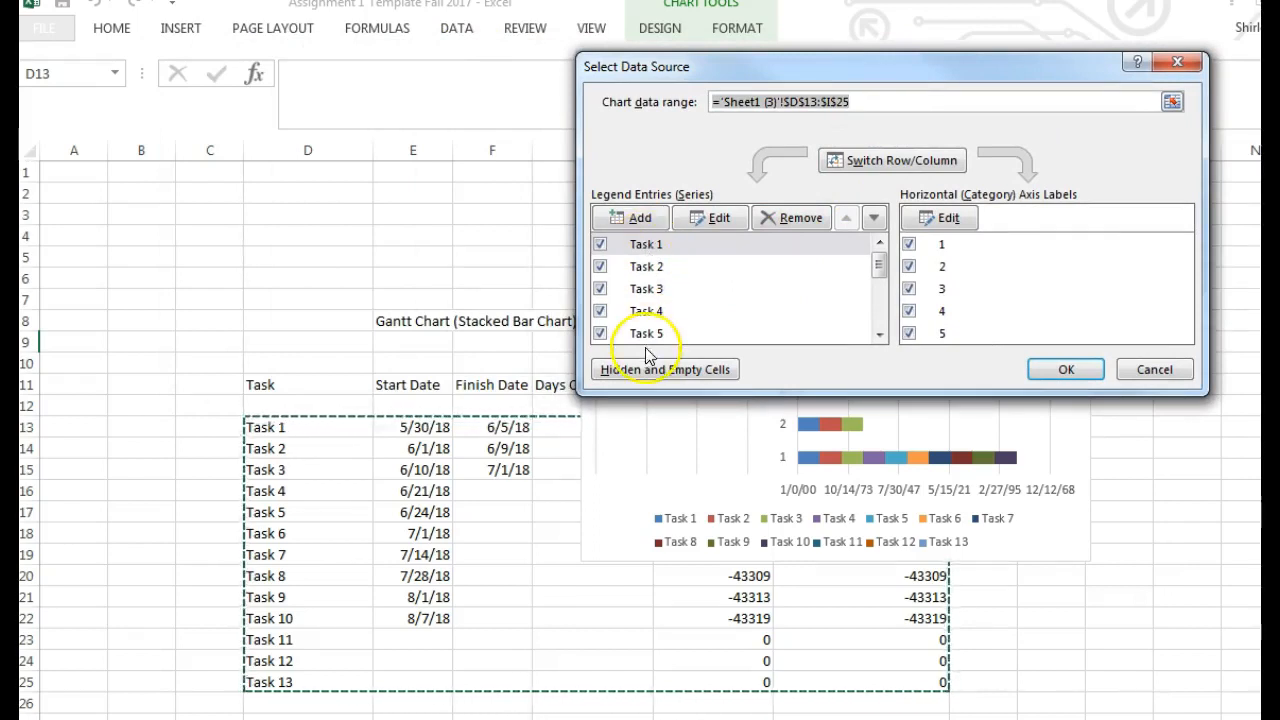
left_click(801, 218)
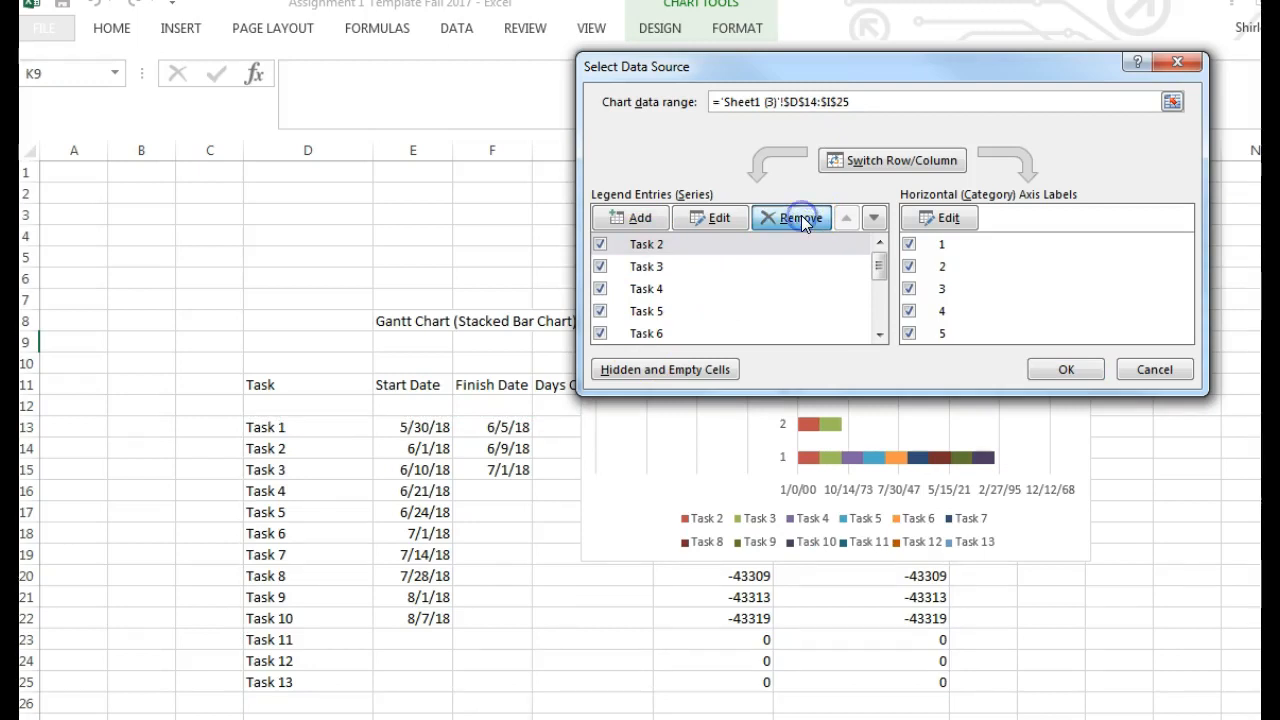
left_click(801, 218)
left_click(801, 218)
left_click(801, 218)
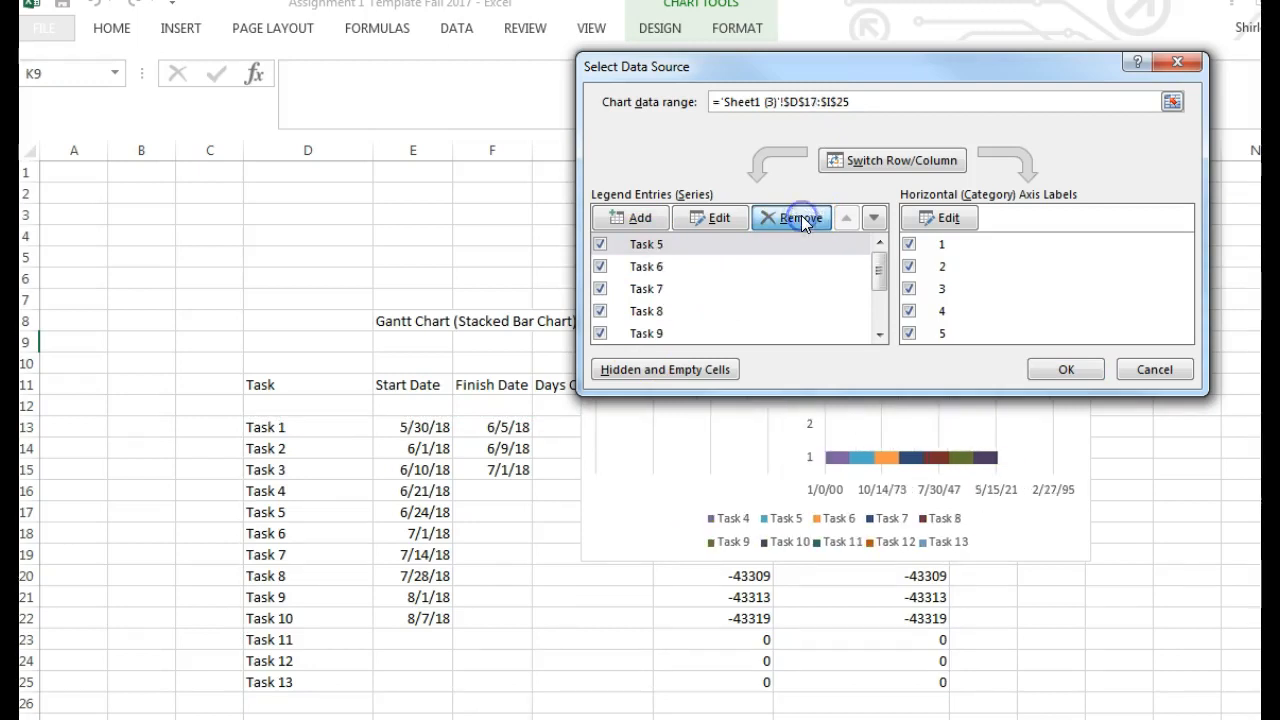
left_click(801, 218)
left_click(801, 218)
left_click(801, 218)
left_click(801, 218)
left_click(801, 218)
left_click(801, 218)
left_click(801, 218)
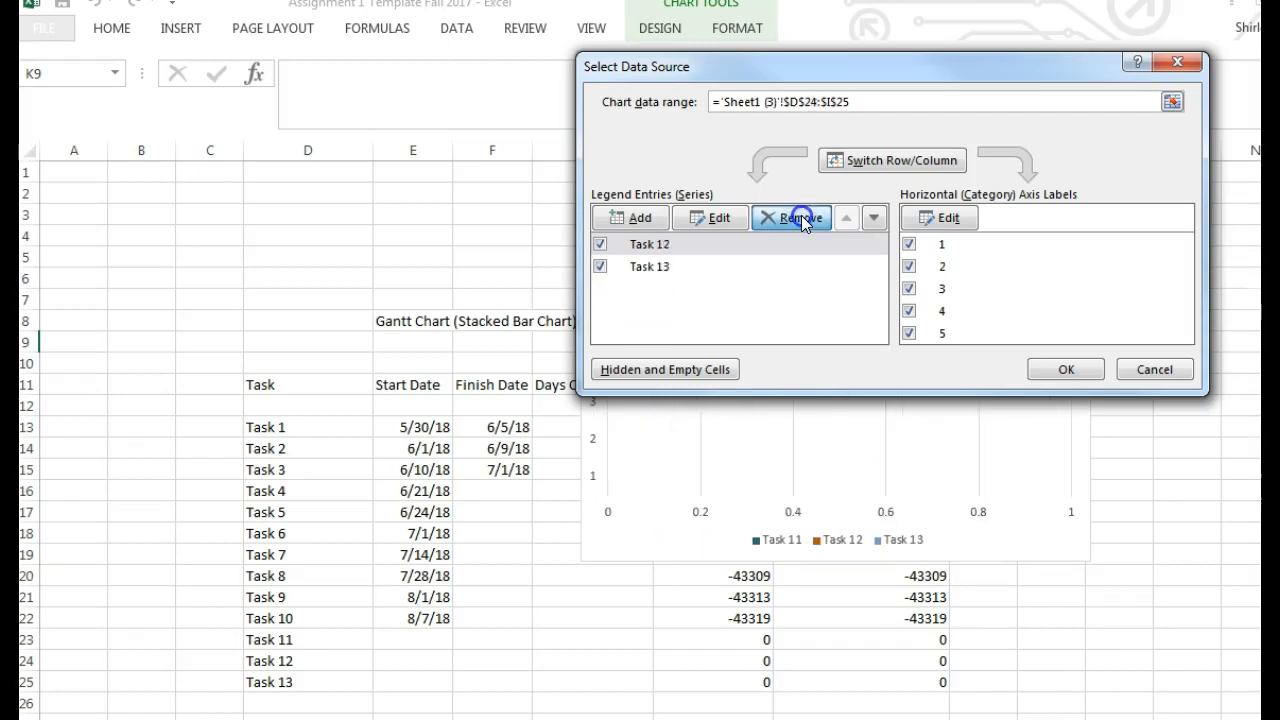
left_click(801, 218)
left_click(801, 218)
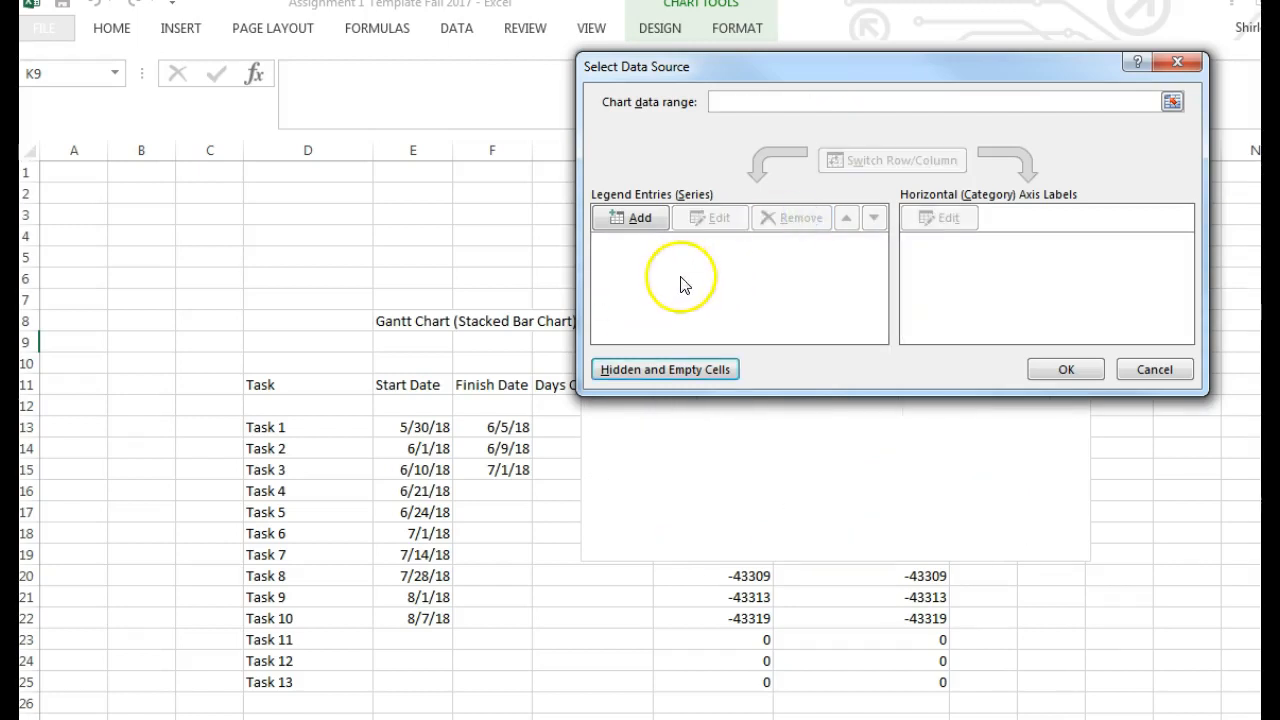
Step: Add a chart series named "Start Date" with the start dates in E13:E25 as its values
left_click(642, 218)
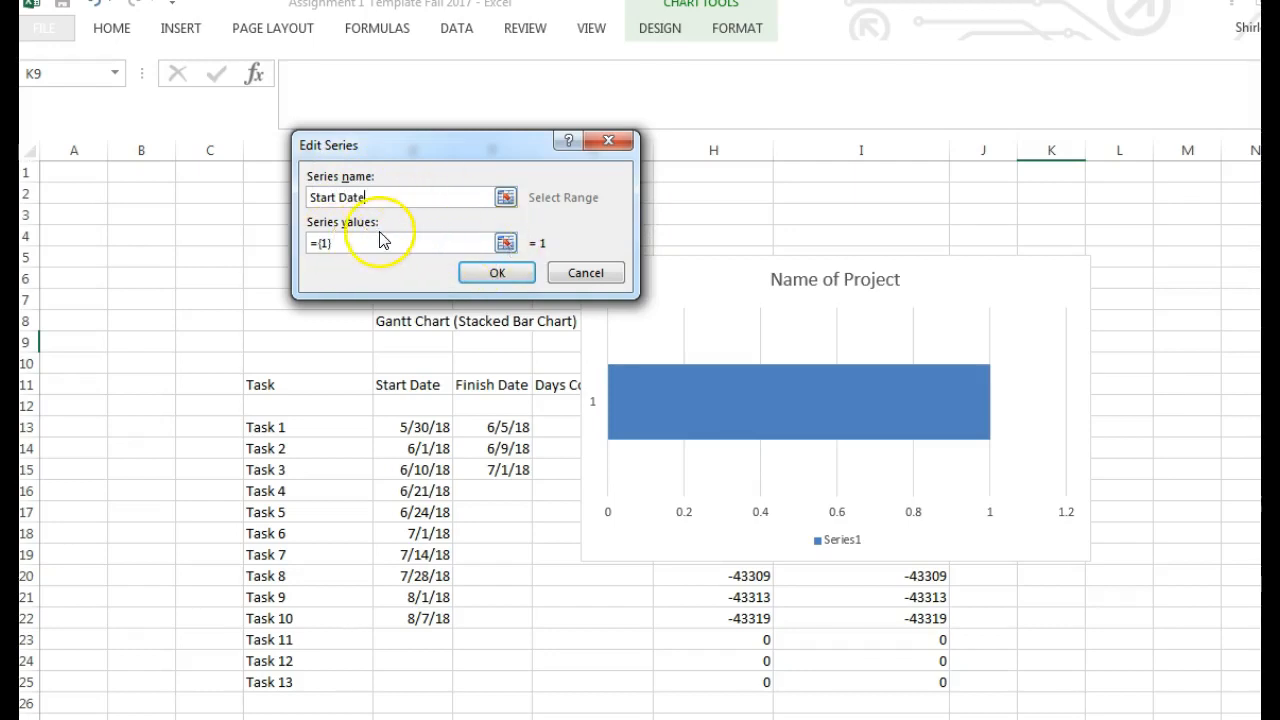
left_click(507, 245)
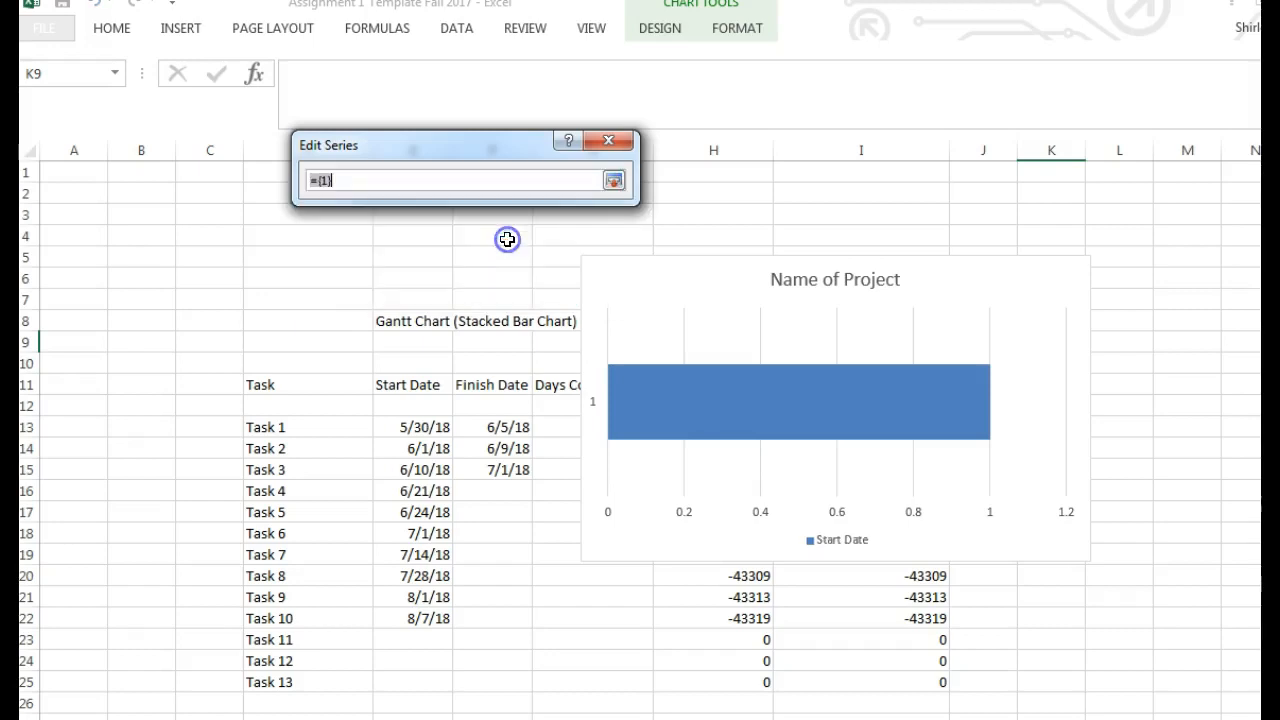
left_click(421, 427)
left_click_drag(421, 427, 417, 680)
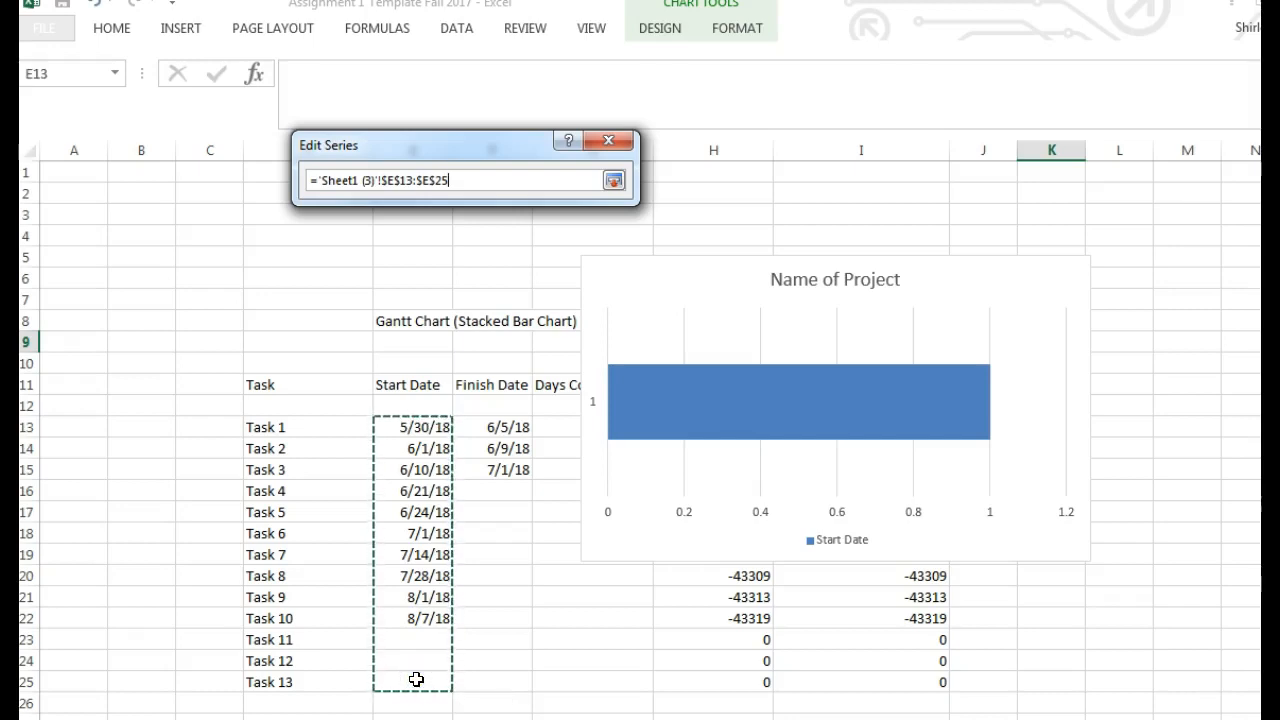
key("Return")
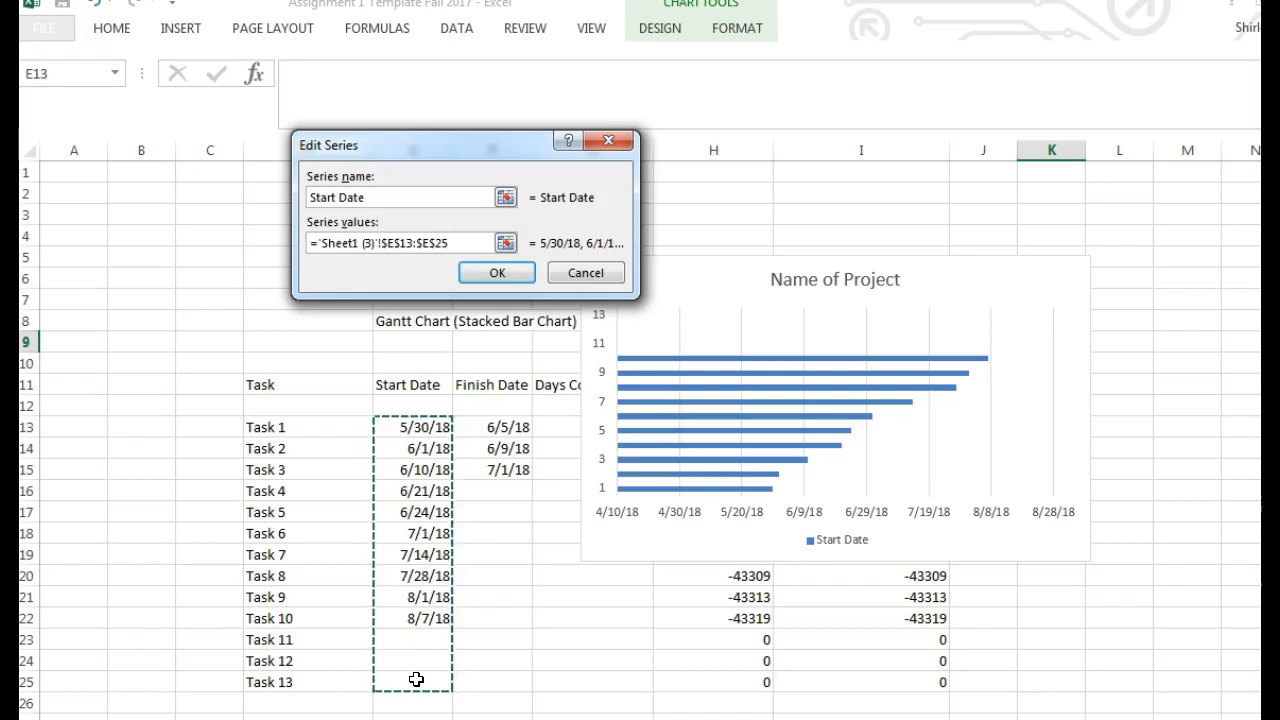
left_click(500, 274)
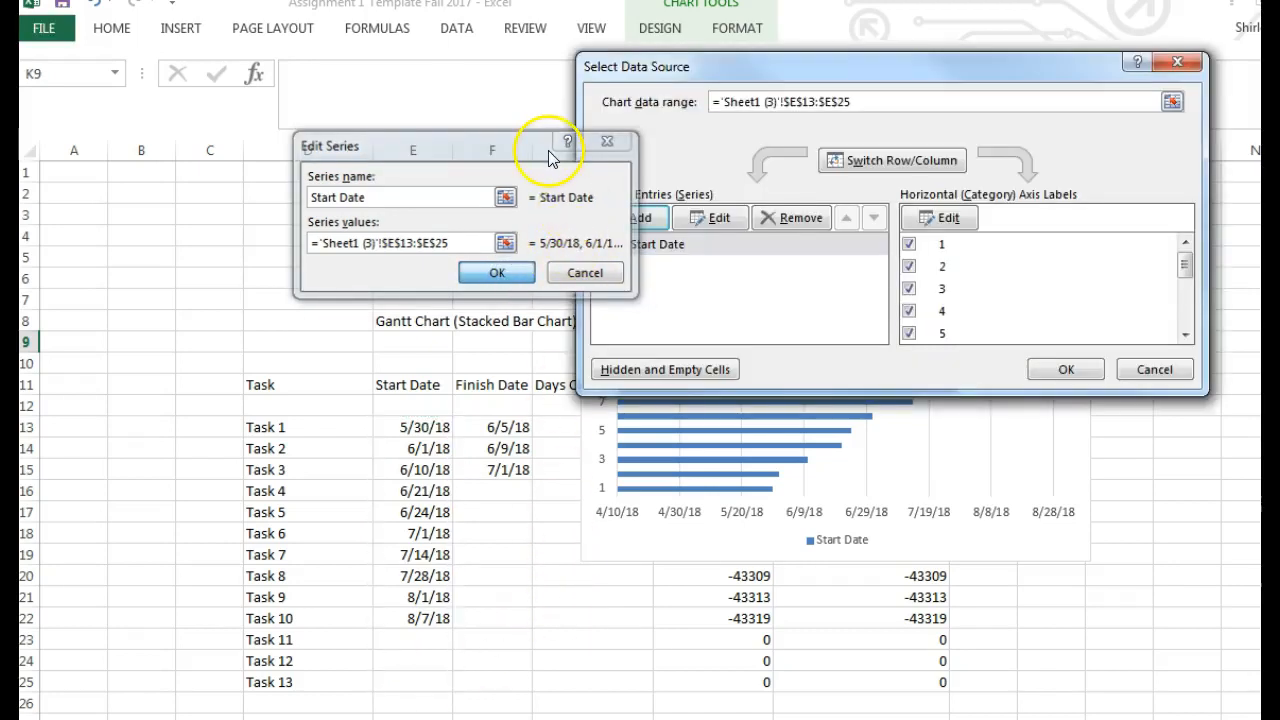
Step: Add a second chart series named "Days Complete" with the completed days in G13:G25 as its values
left_click_drag(771, 67, 881, 115)
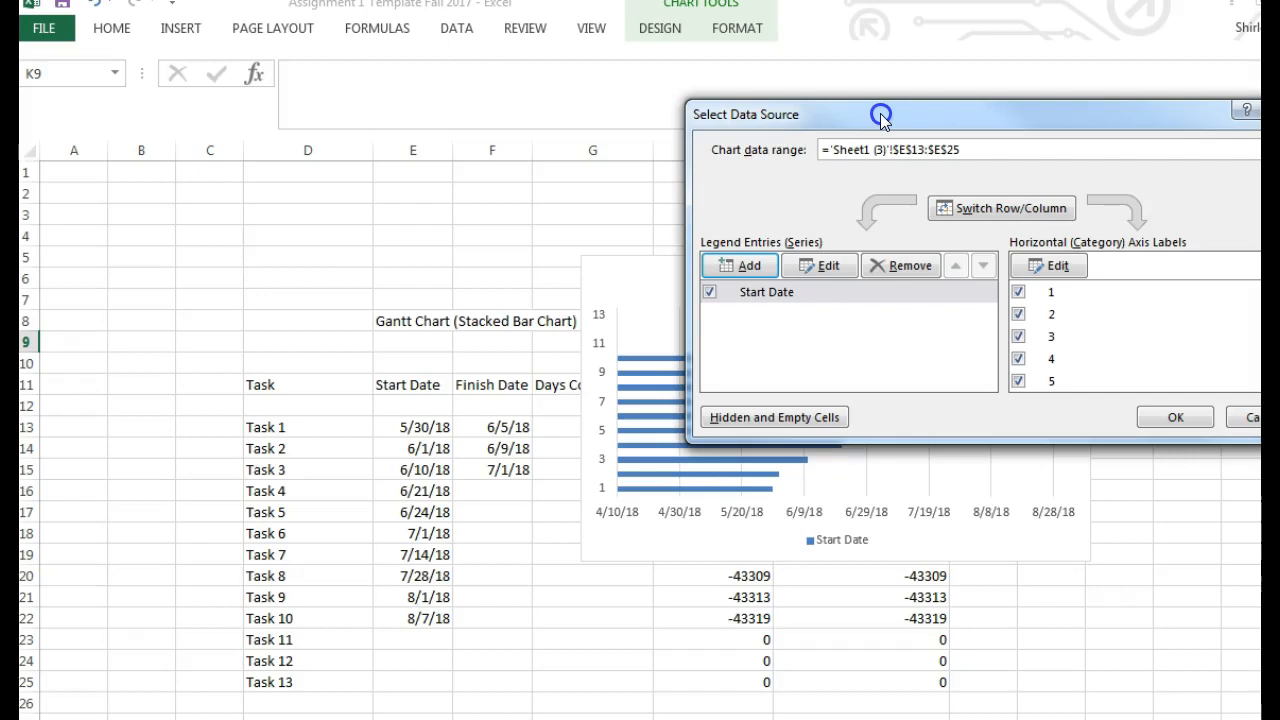
left_click(742, 268)
left_click(744, 266)
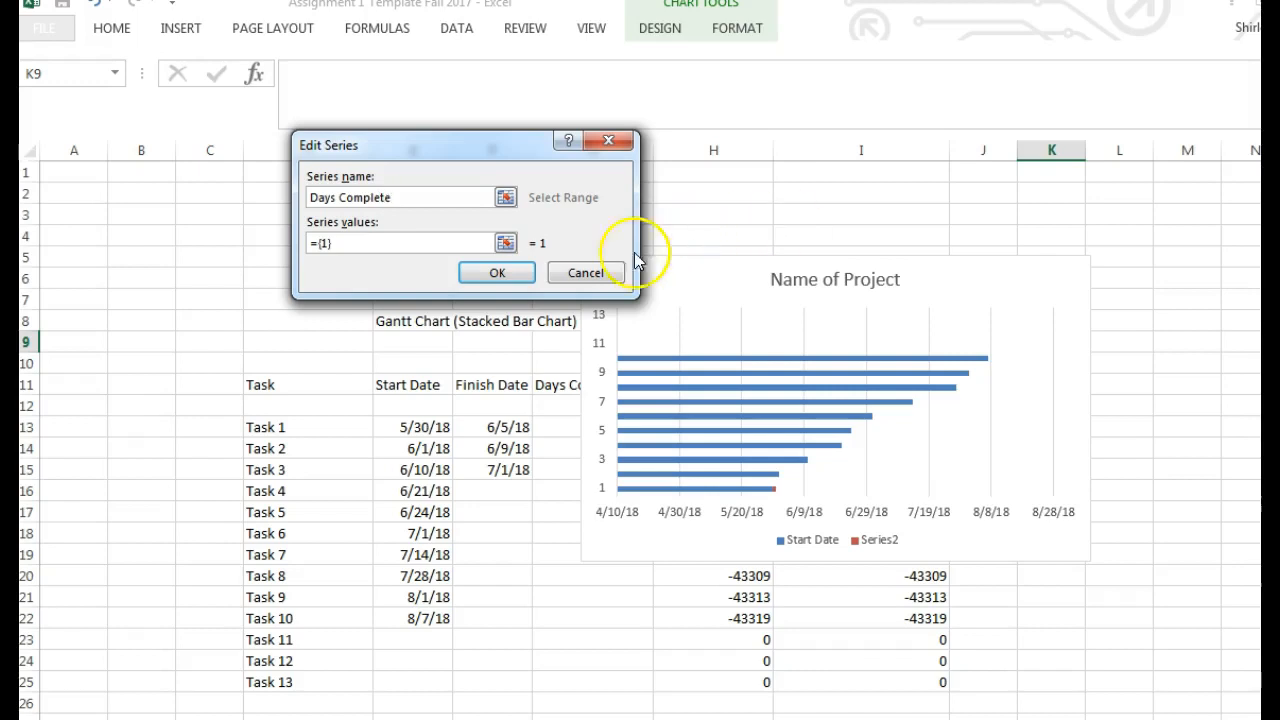
left_click(505, 244)
left_click_drag(546, 428, 544, 688)
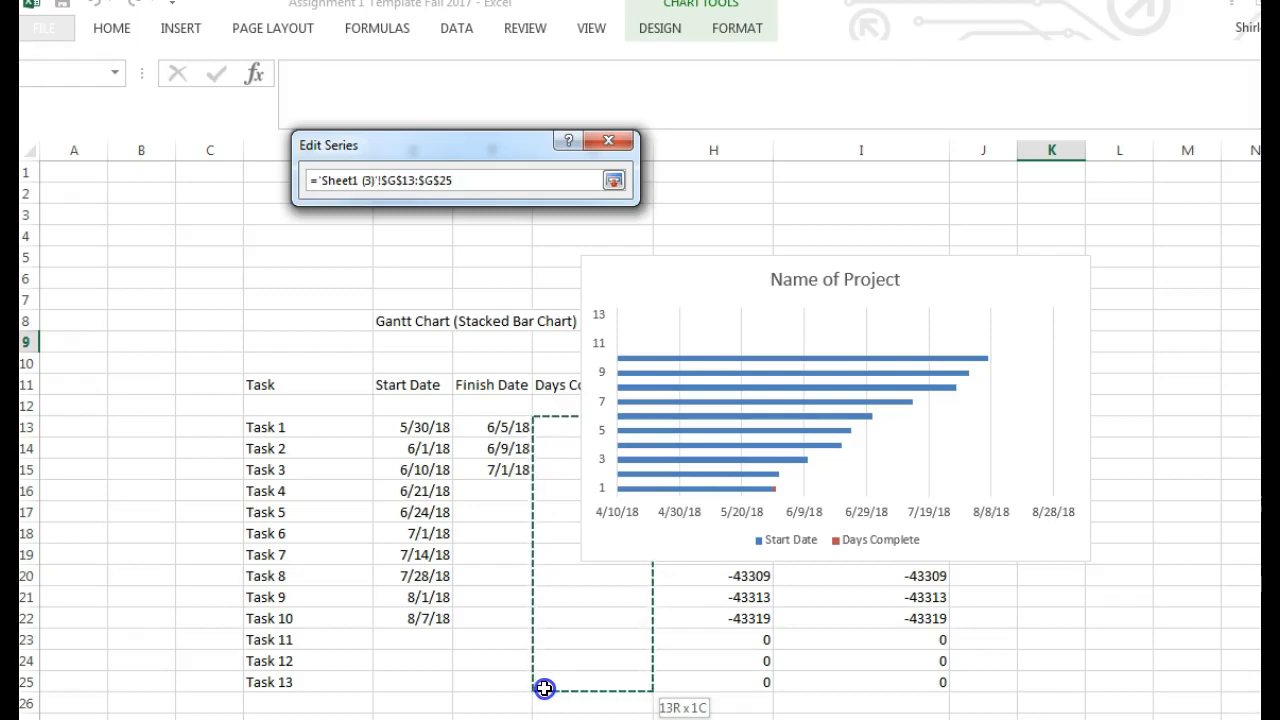
left_click_drag(544, 688, 543, 689)
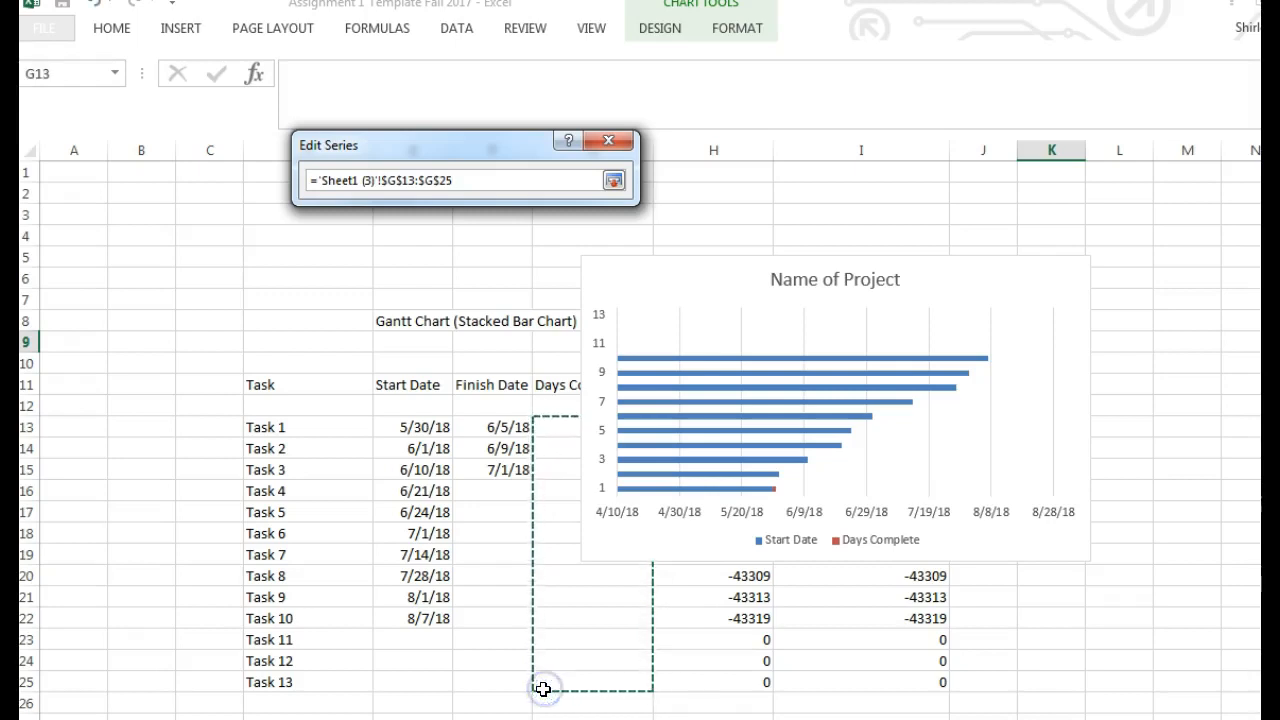
key("Return")
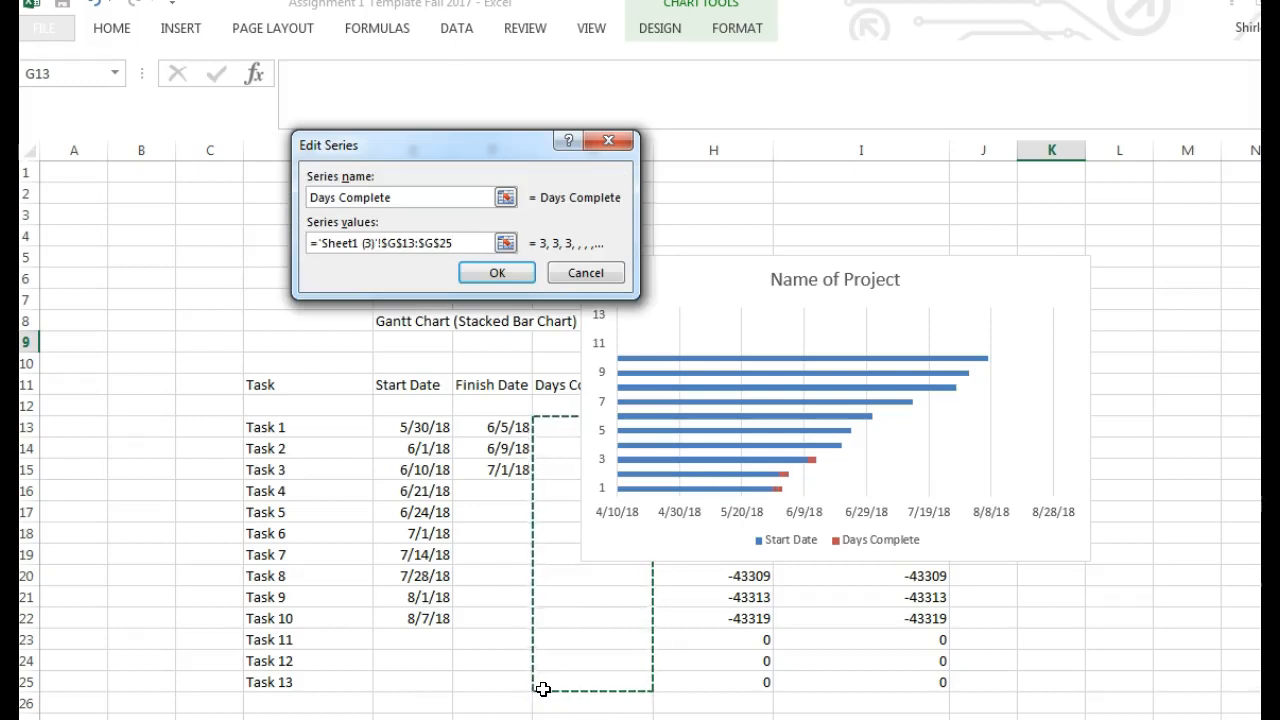
left_click(507, 275)
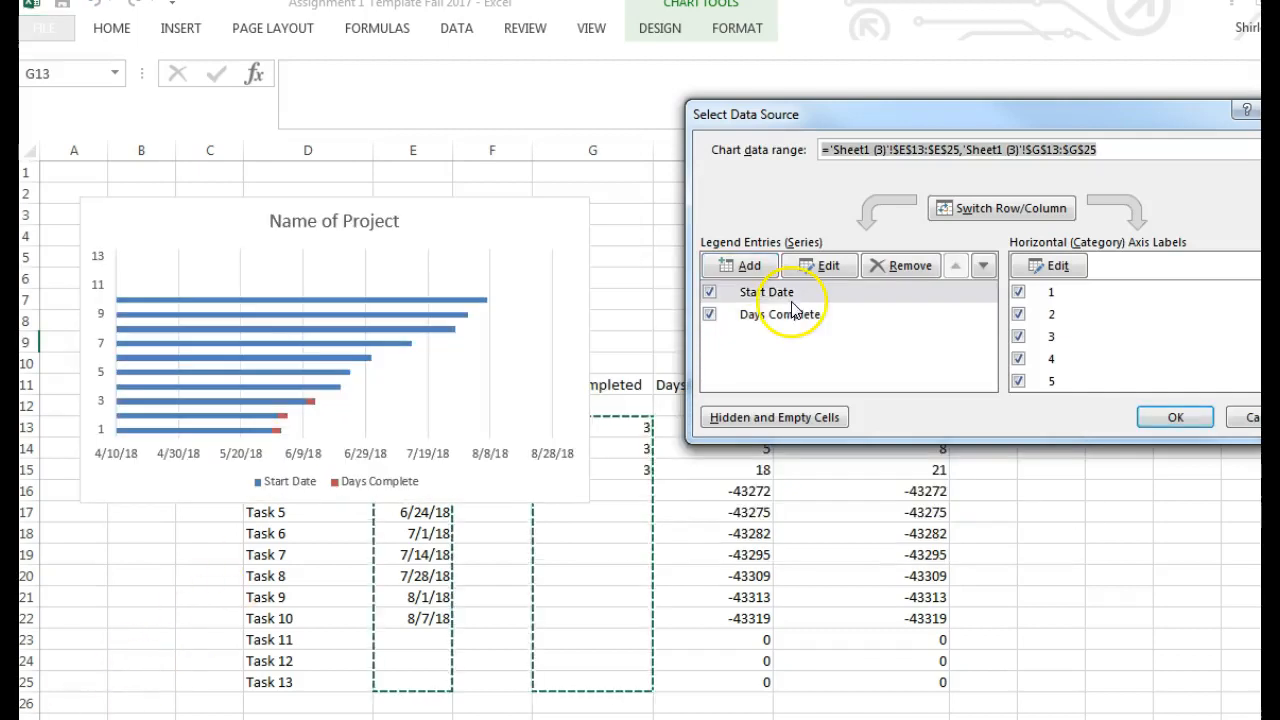
Step: Try to add a third chart series named "Days Remaining" with H13:H25 as its values
left_click(750, 266)
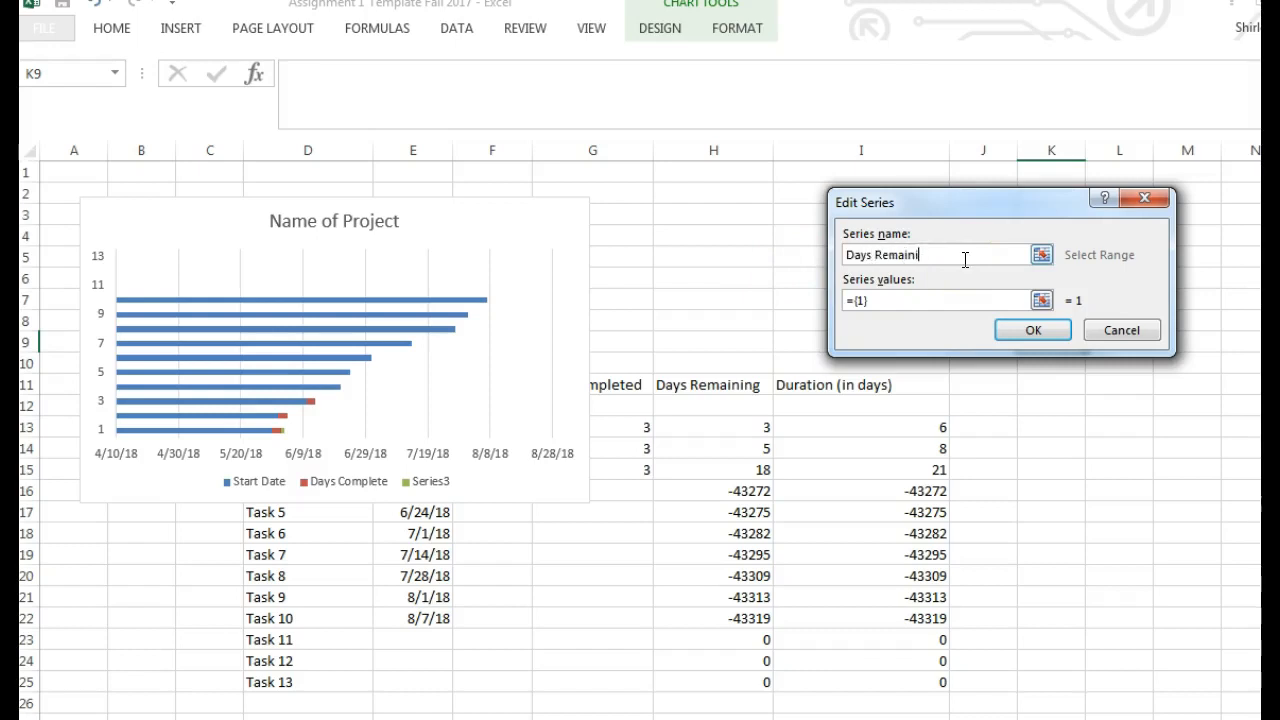
left_click(1042, 301)
left_click_drag(728, 425, 731, 686)
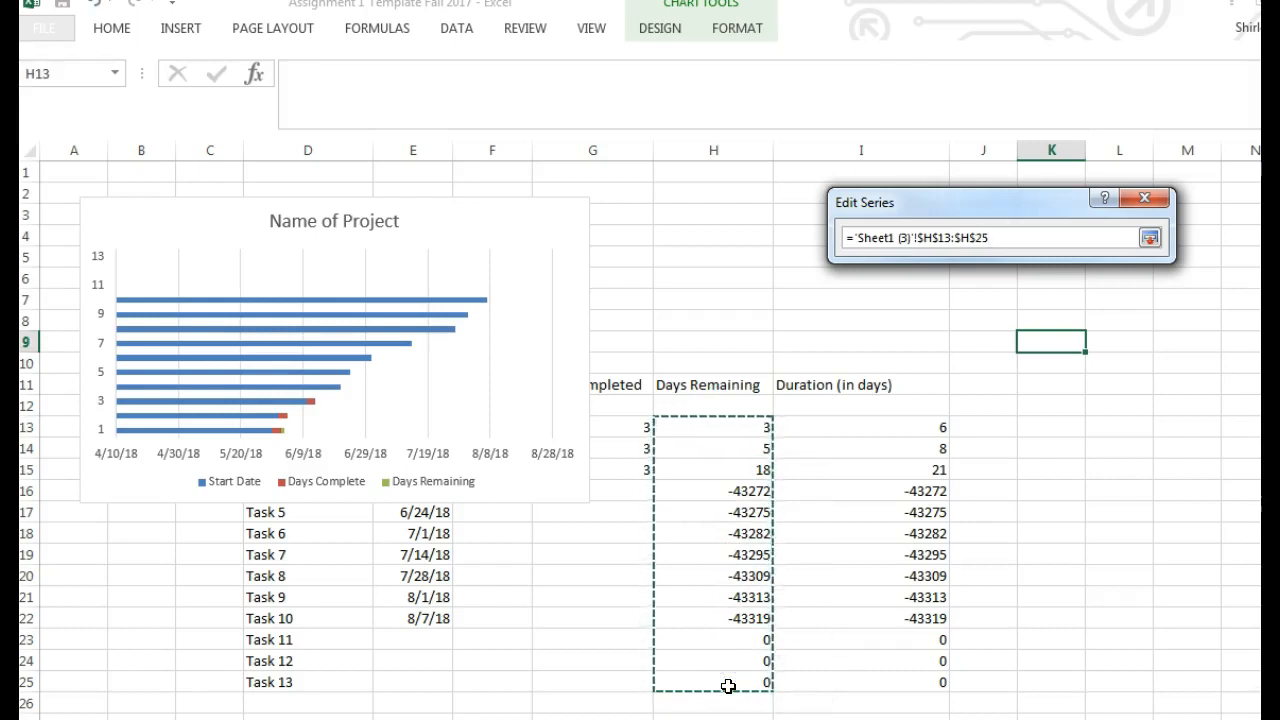
key("Return")
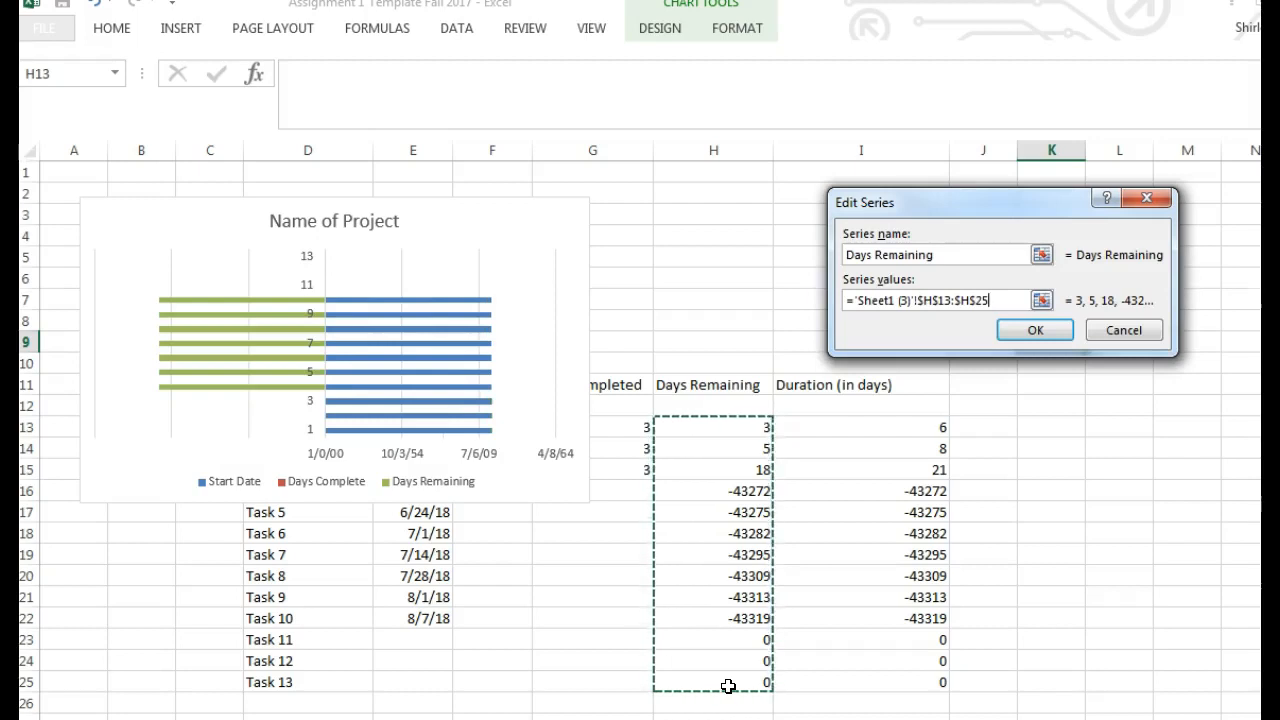
left_click(862, 618)
left_click(1047, 331)
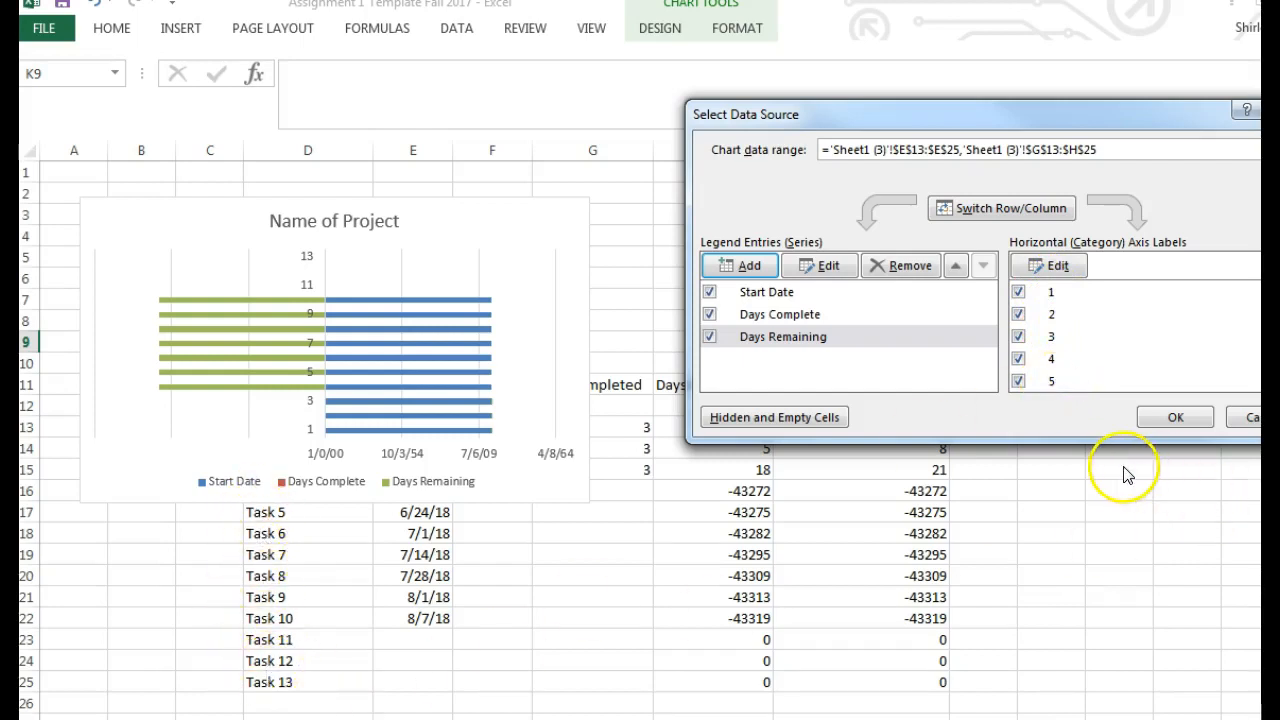
Step: Try using D12:D25 as the category axis labels, and discard the pending data source changes
left_click(1059, 268)
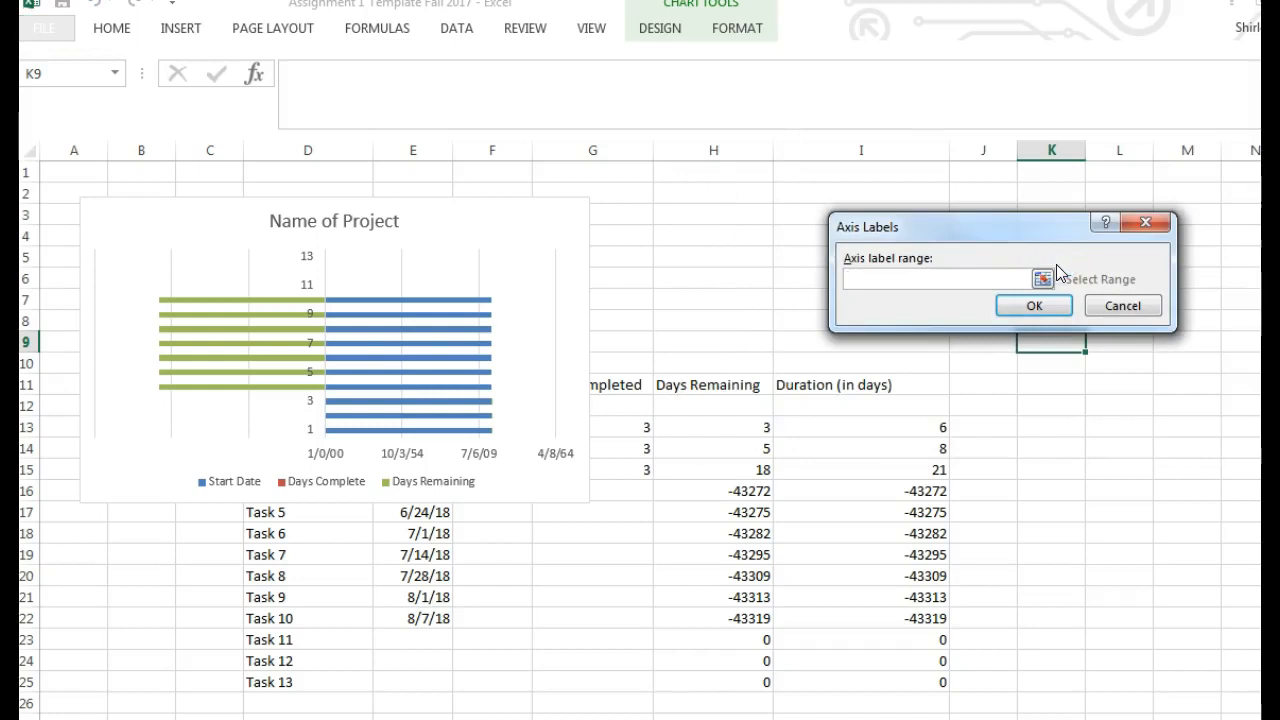
left_click(1043, 281)
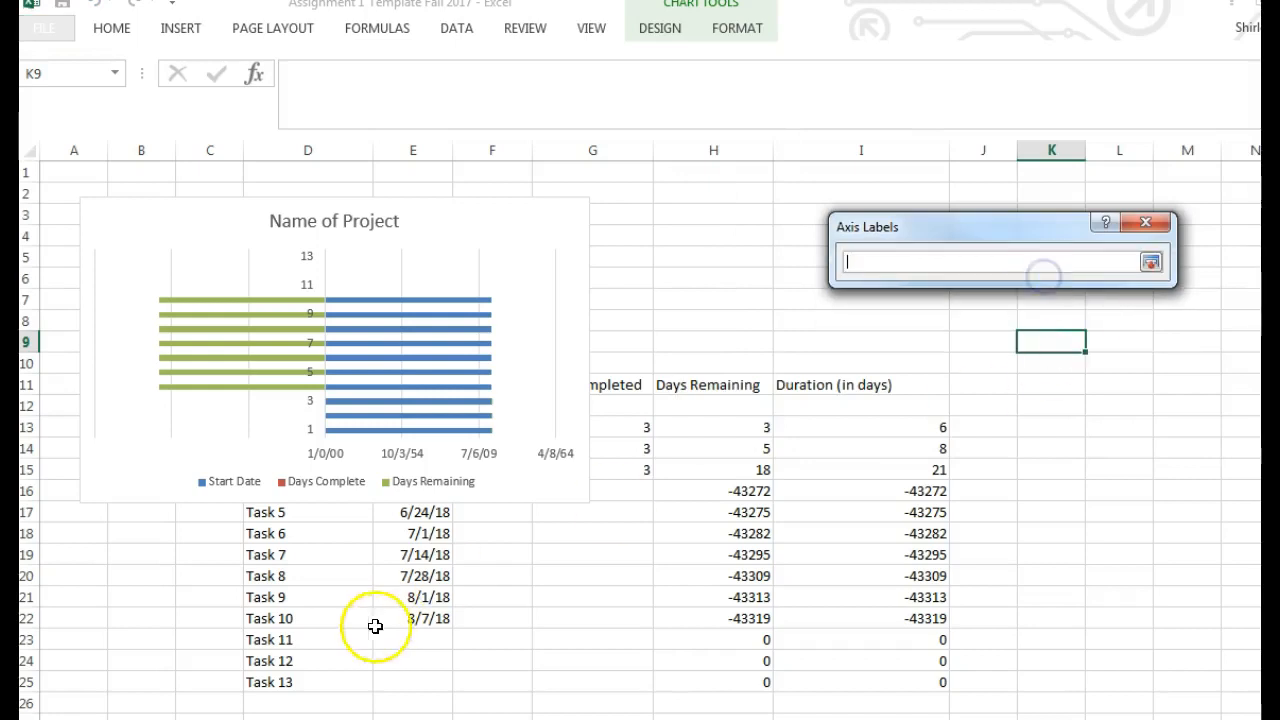
left_click_drag(284, 682, 306, 411)
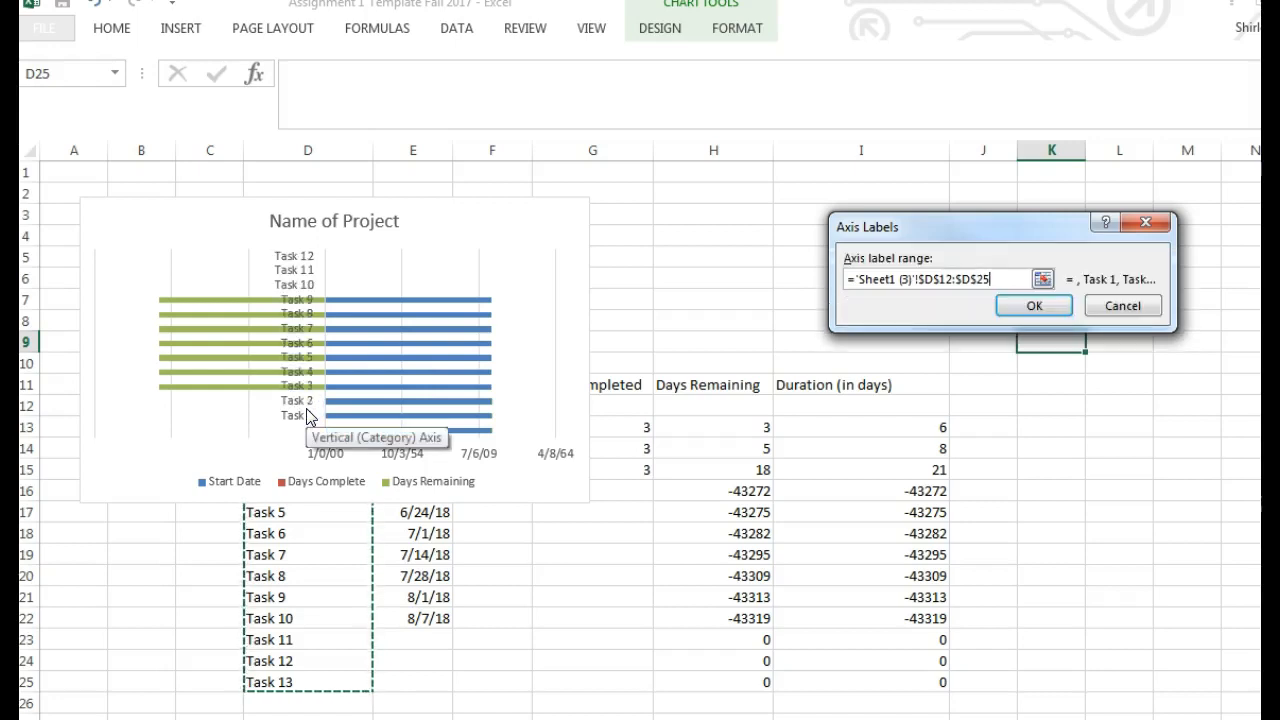
left_click(1124, 306)
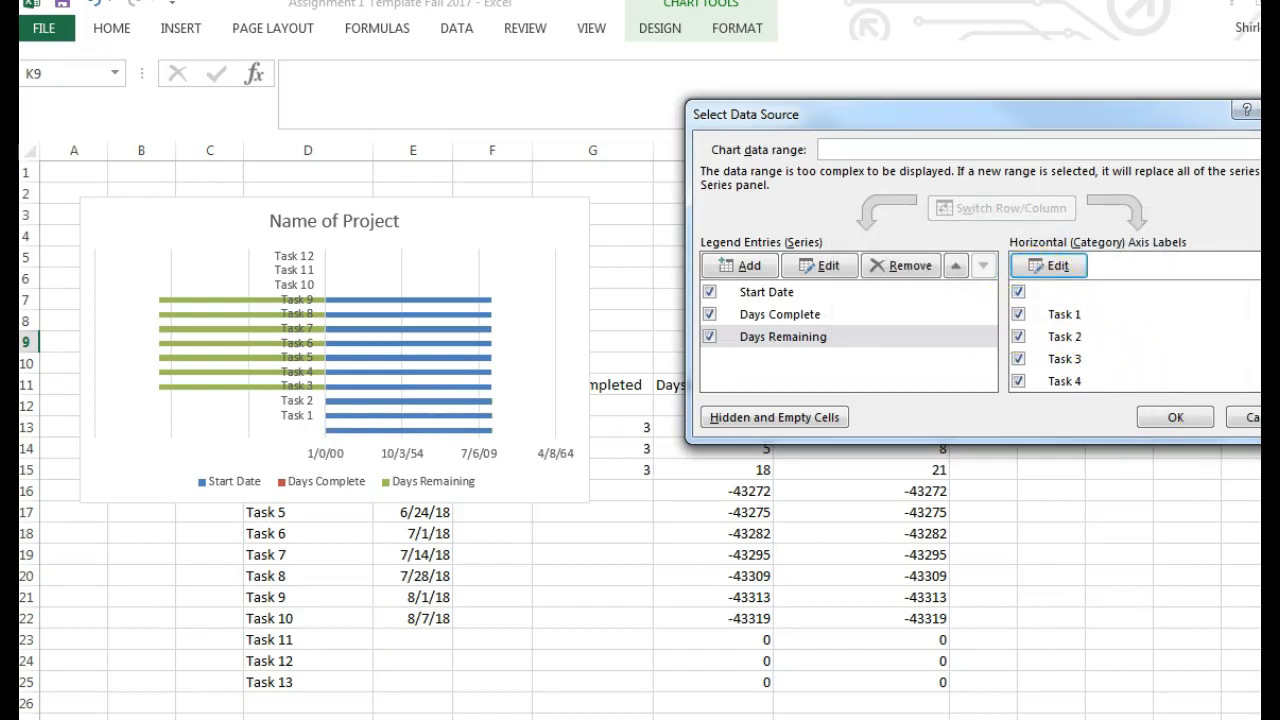
left_click(1245, 417)
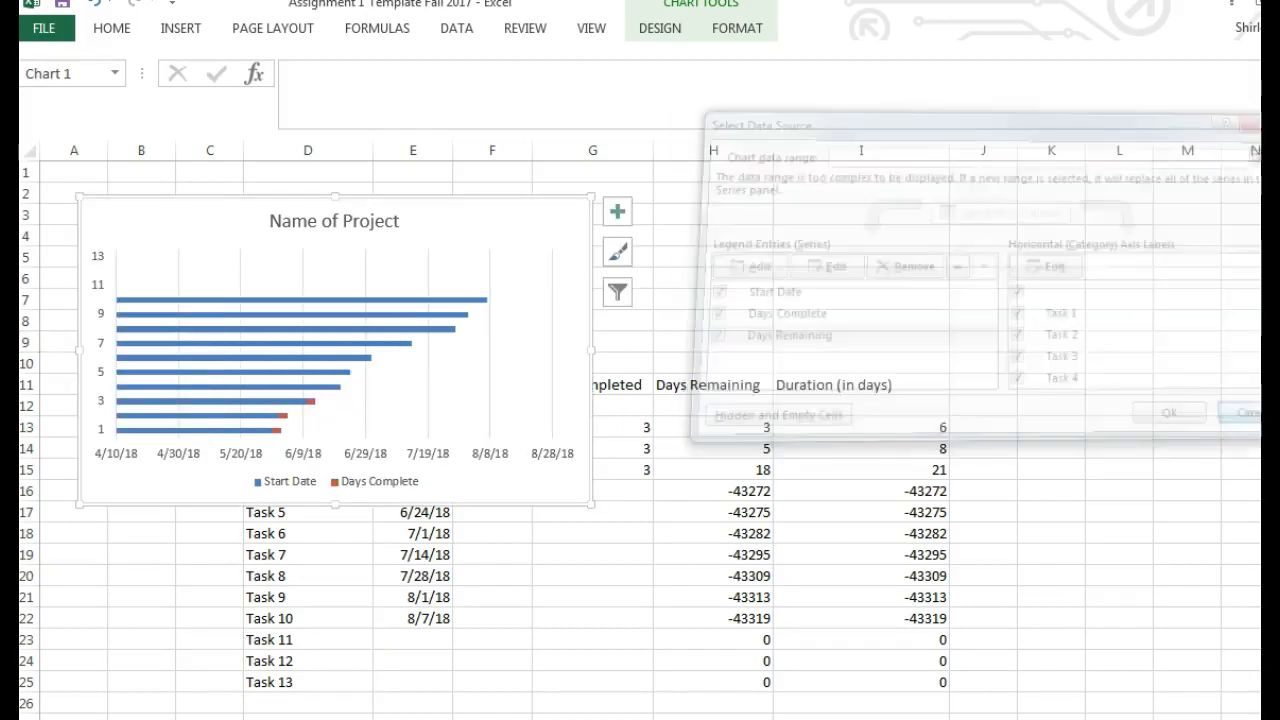
Step: Move the chart clear of the Task column and use D13:D25 as its category axis labels
left_click_drag(523, 220, 1169, 214)
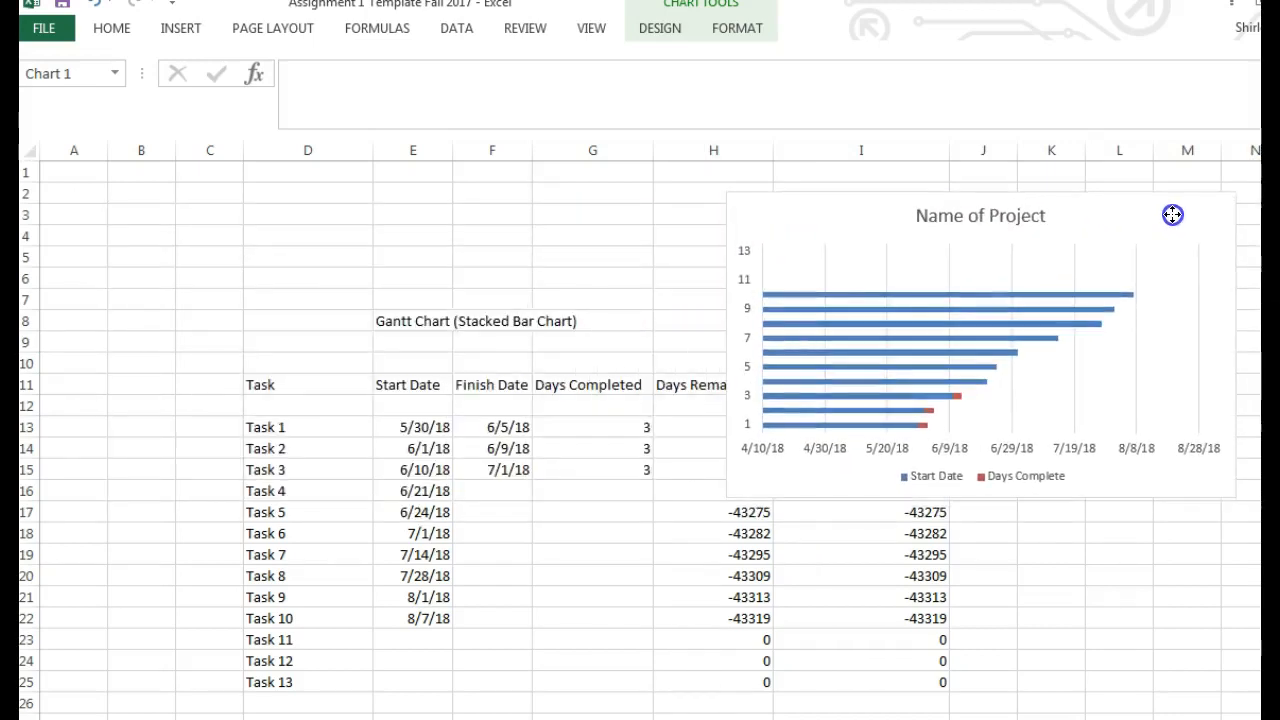
right_click(1065, 254)
left_click(1060, 228)
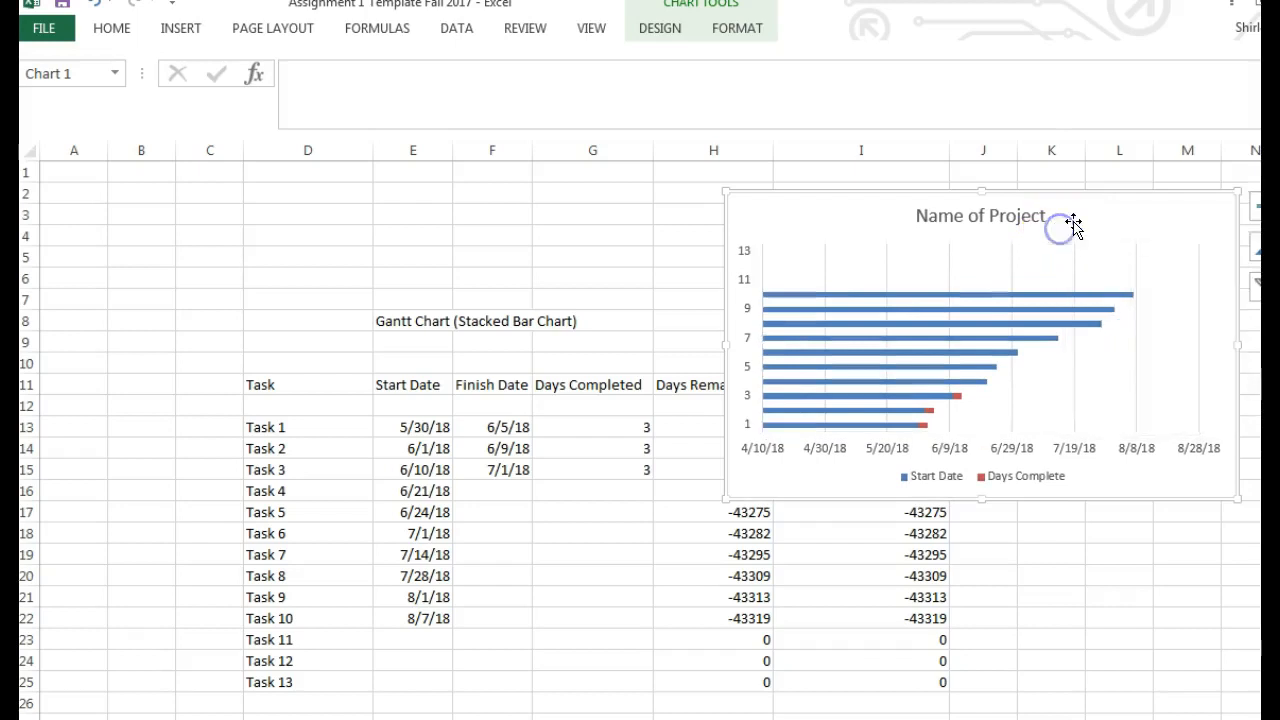
right_click(1073, 221)
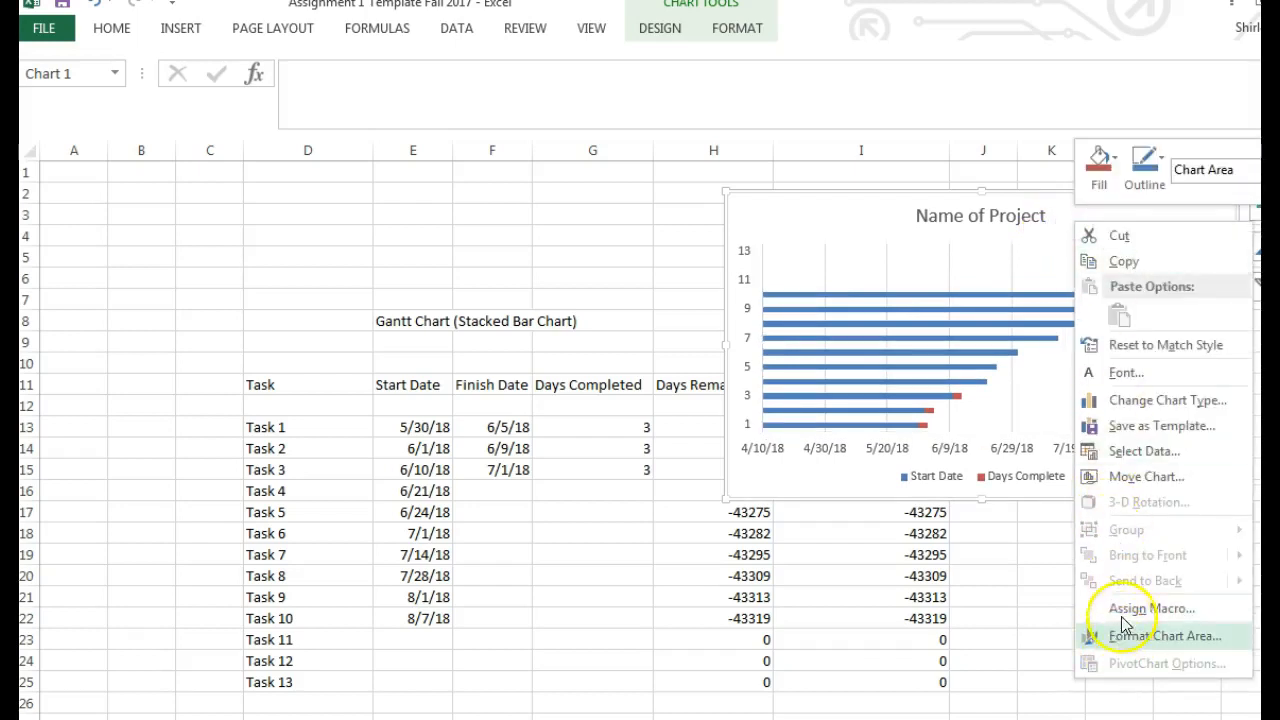
left_click(1126, 455)
left_click(1058, 266)
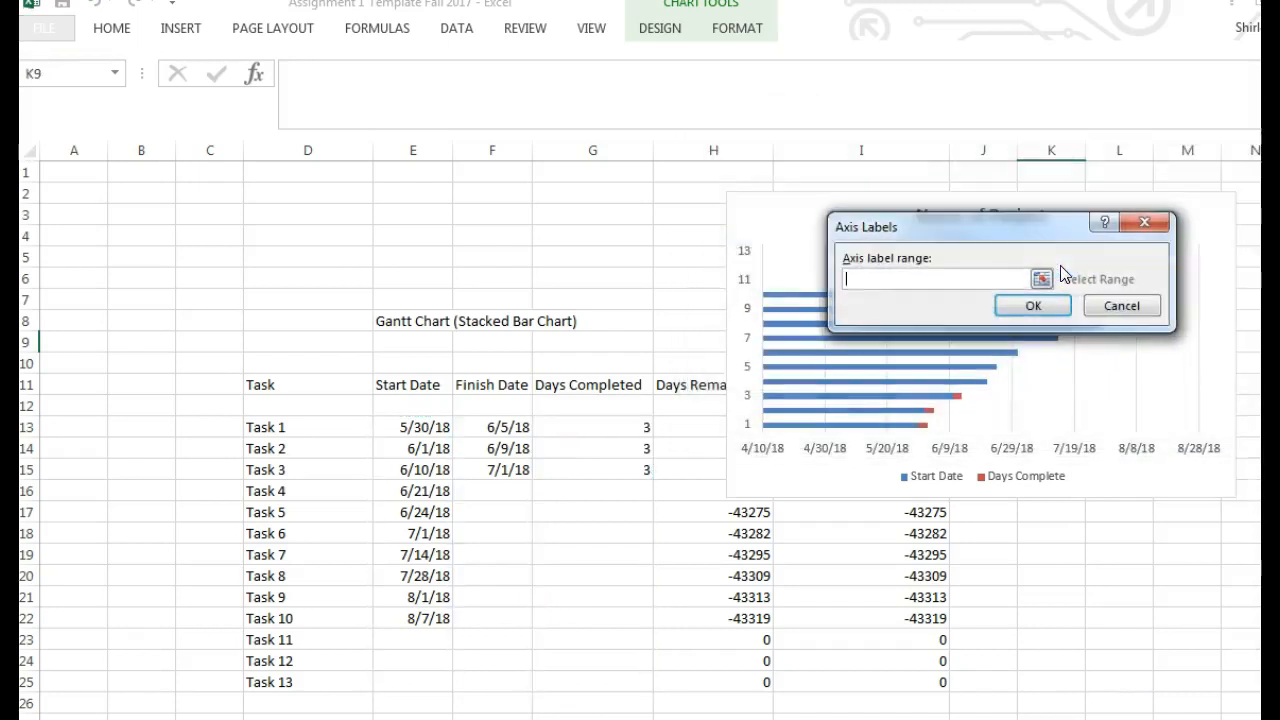
left_click(1042, 280)
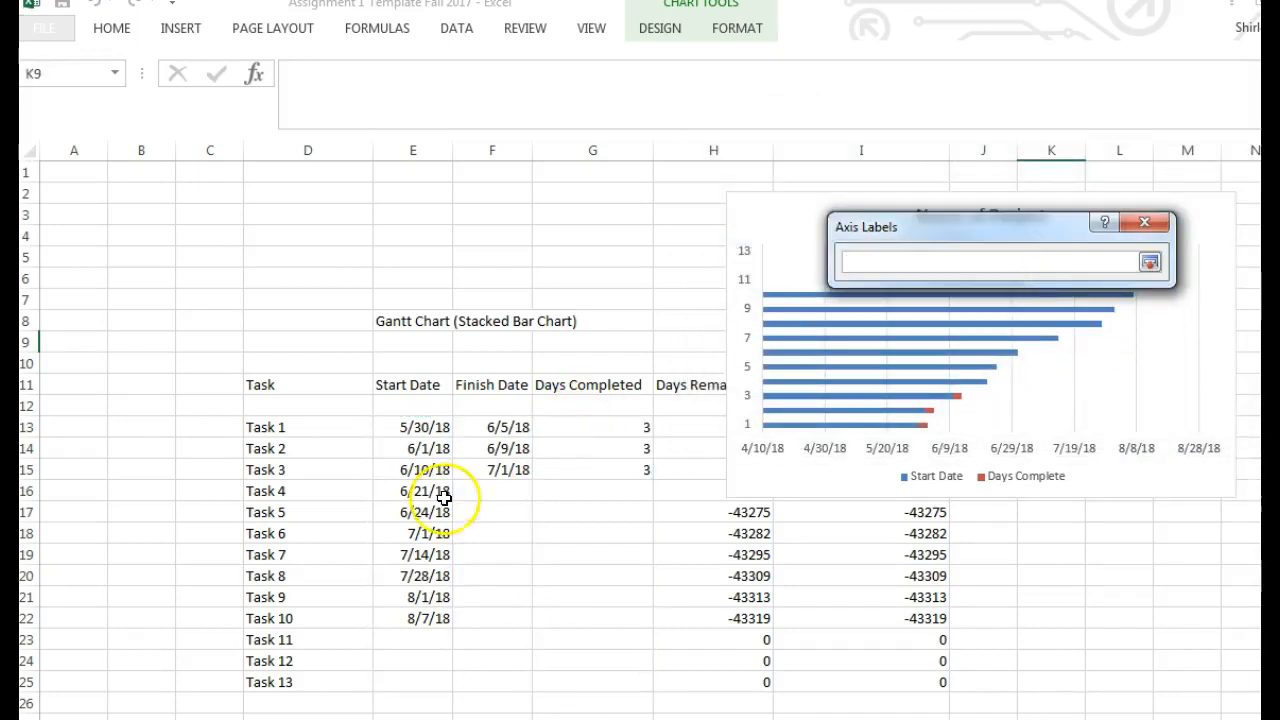
left_click_drag(280, 681, 289, 422)
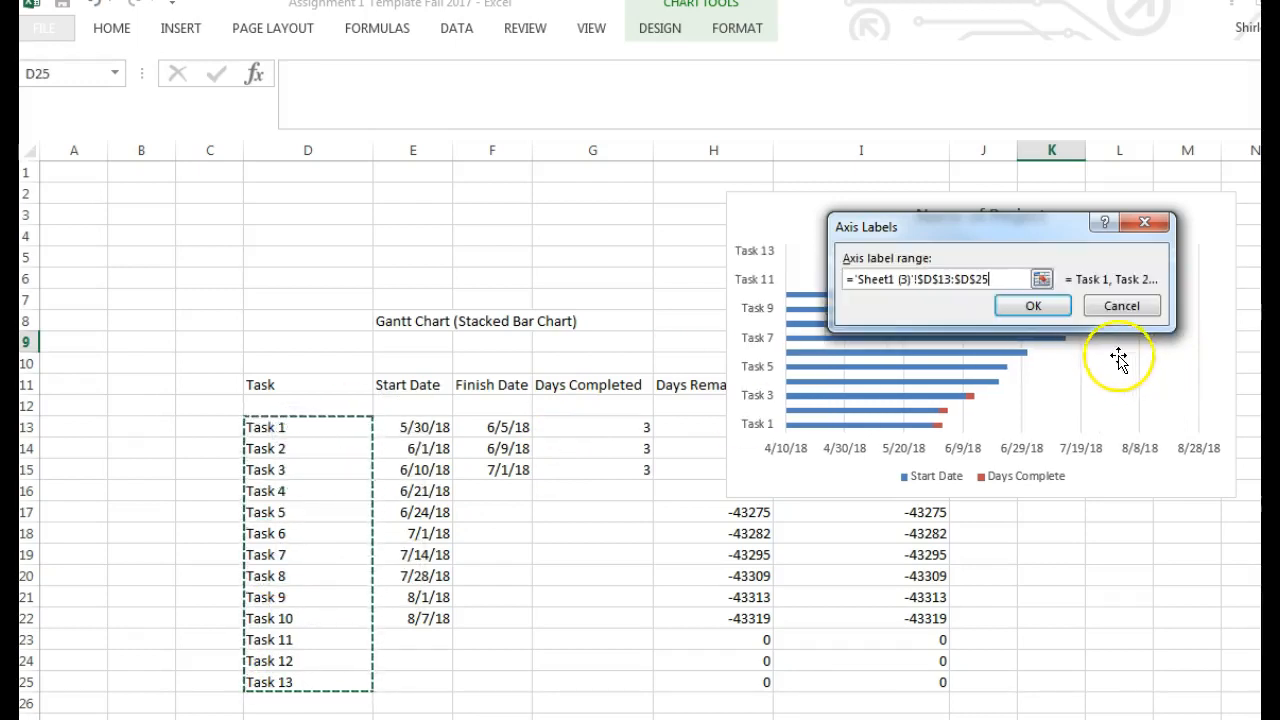
left_click(1058, 307)
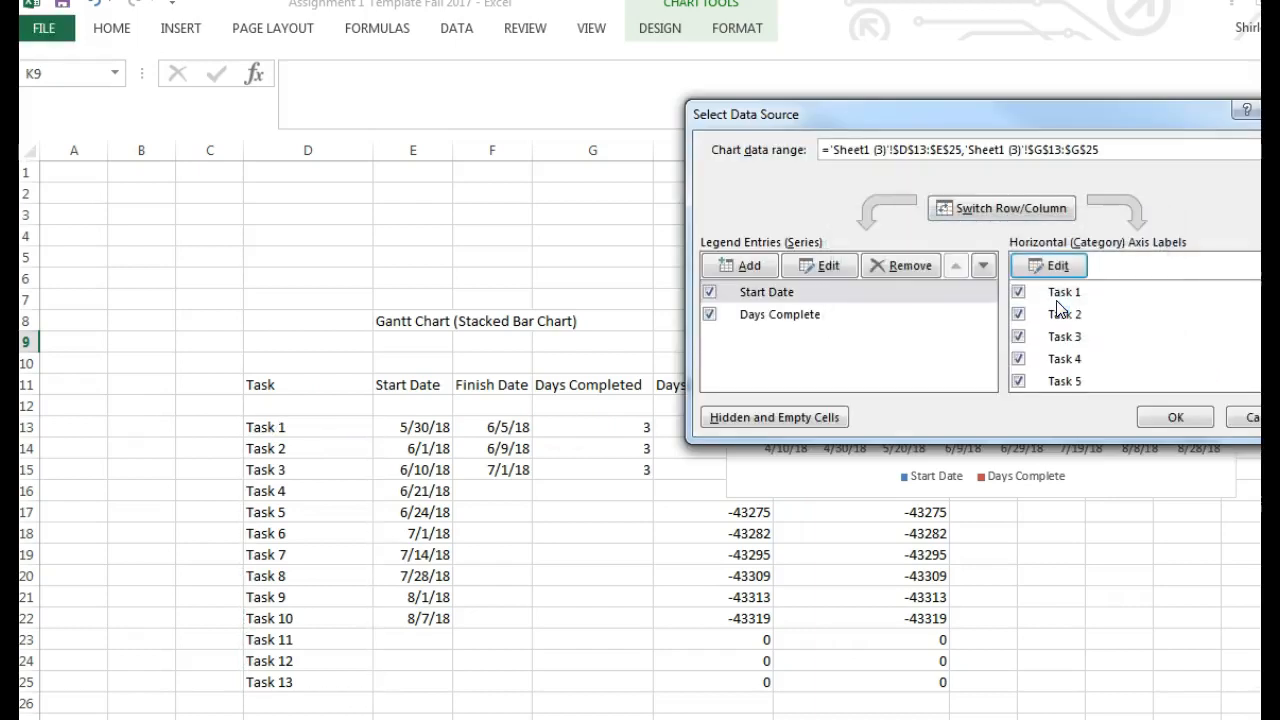
left_click(1175, 417)
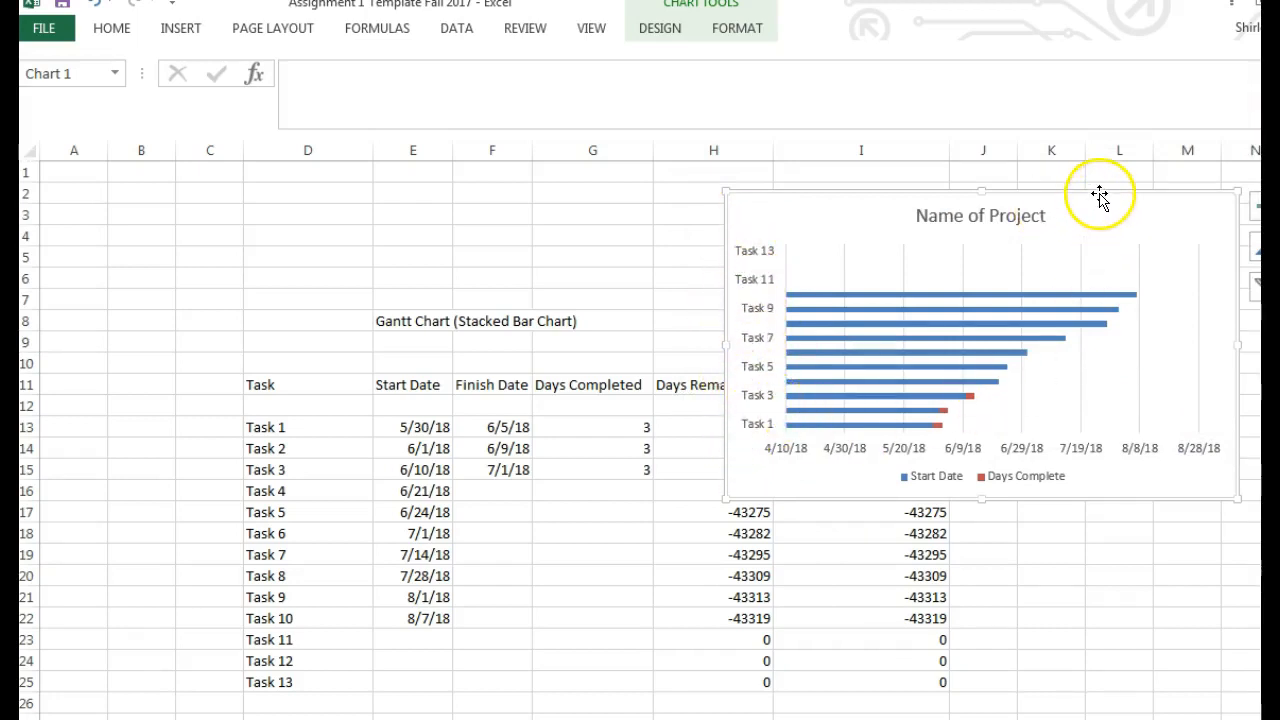
Step: Reposition the chart over the middle of the sheet and put its task axis categories in reverse order
left_click_drag(1100, 198, 710, 229)
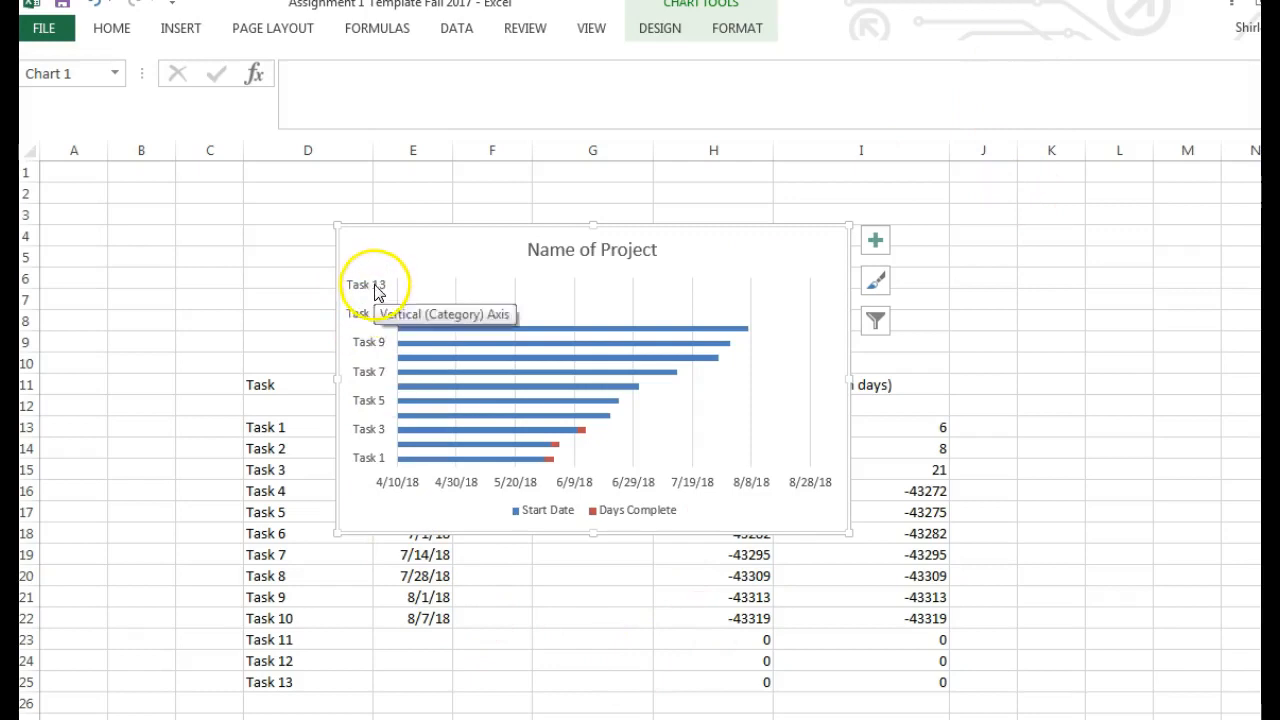
right_click(787, 300)
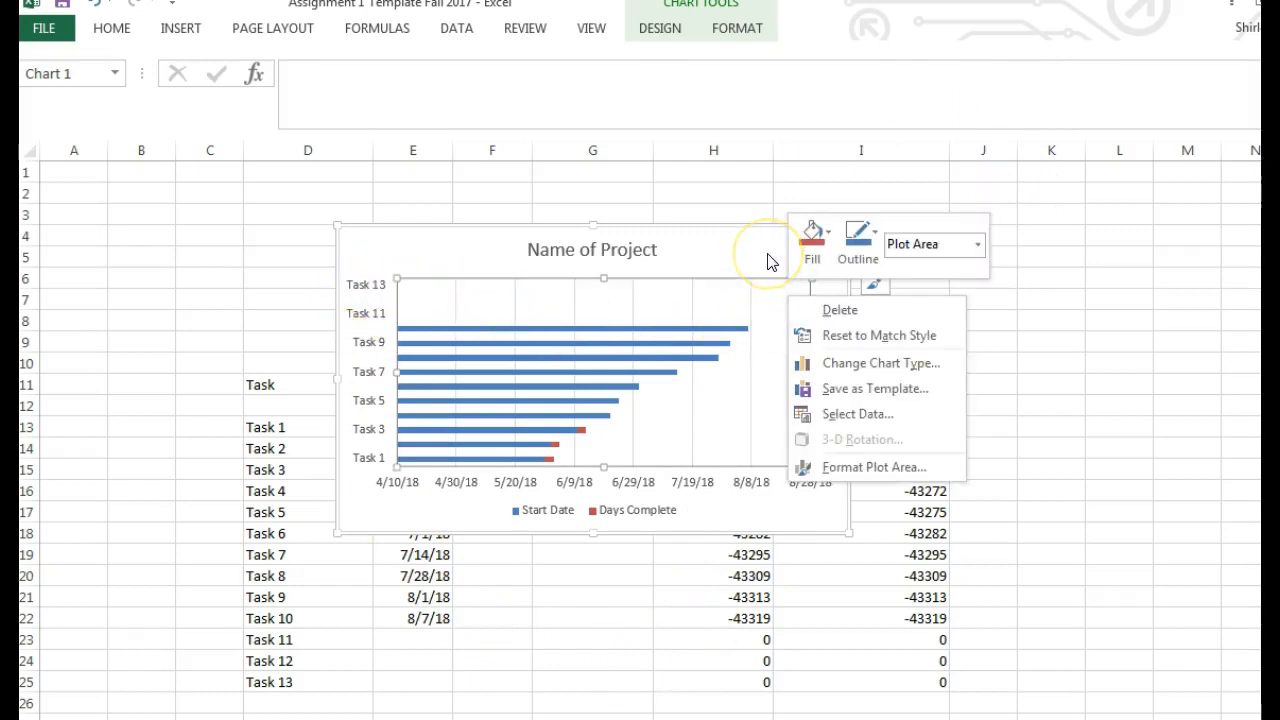
right_click(768, 259)
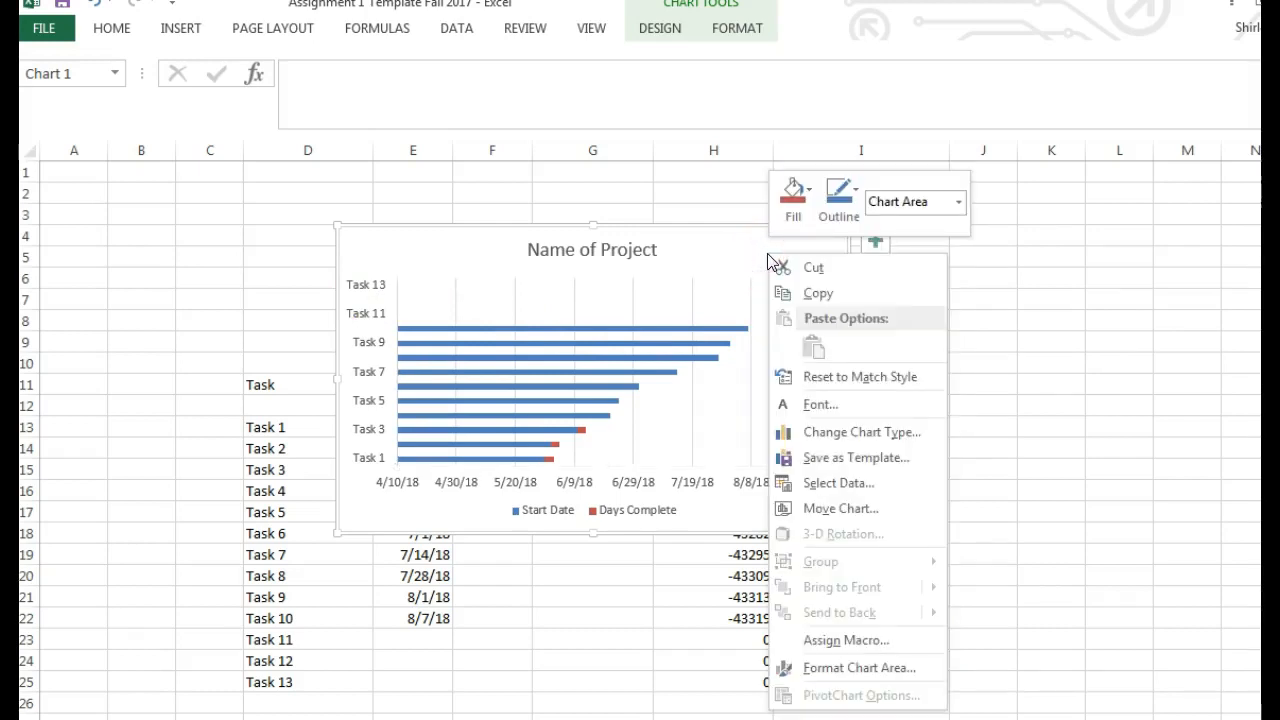
left_click(731, 263)
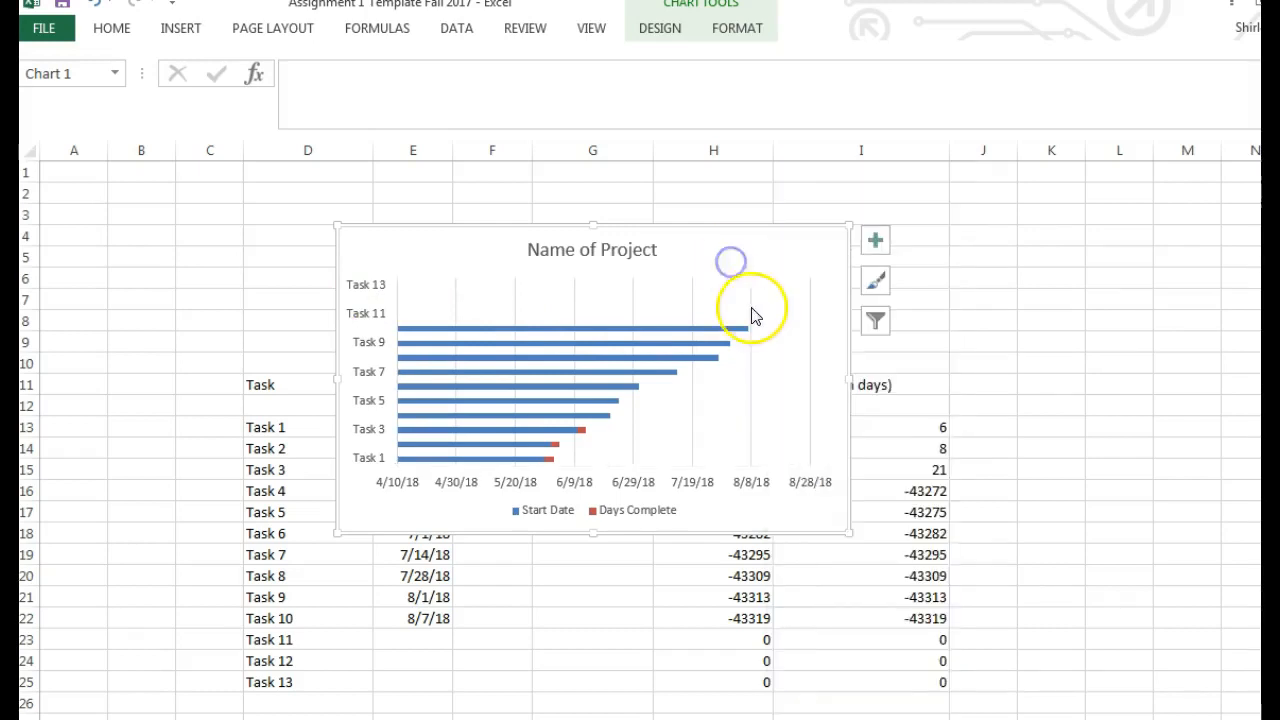
left_click(371, 286)
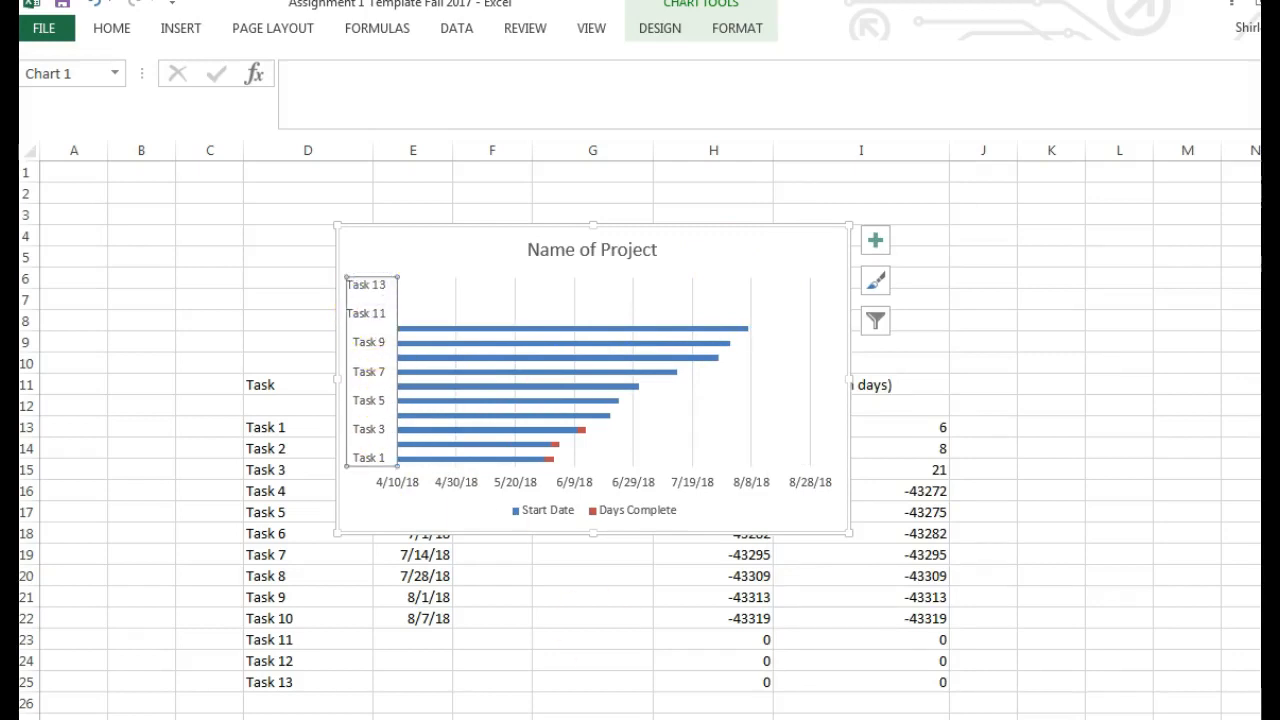
right_click(369, 287)
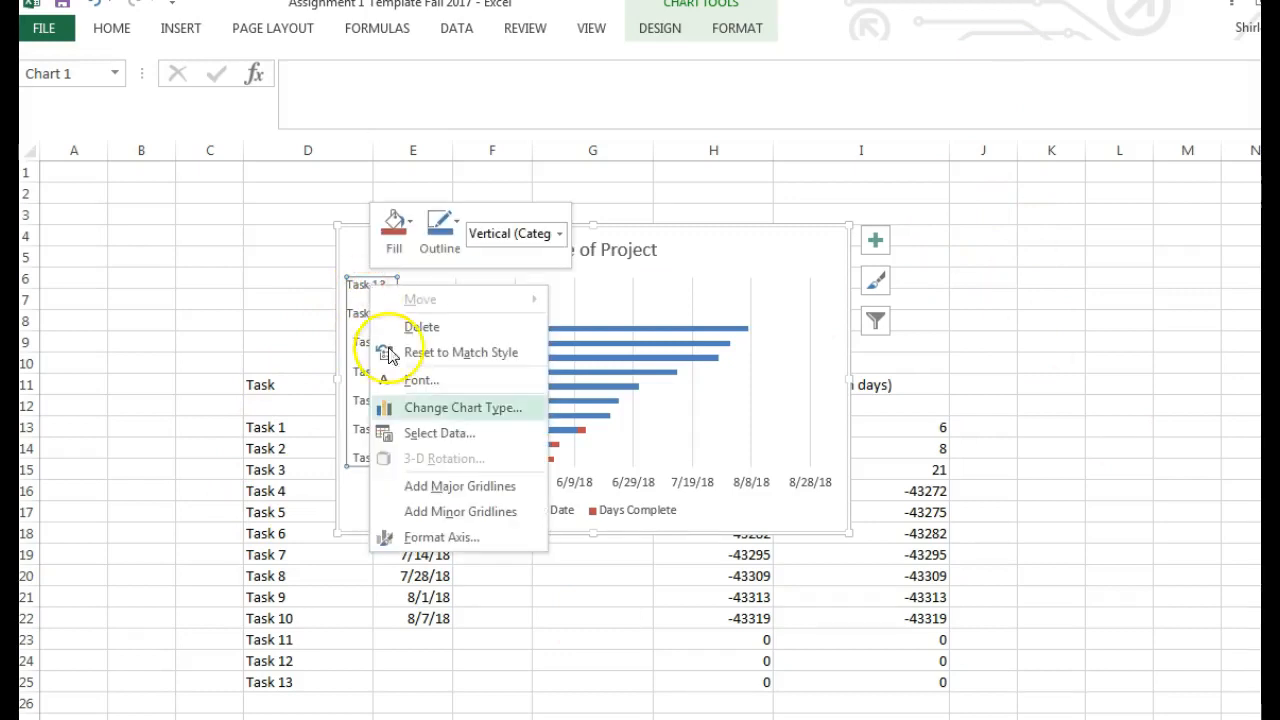
left_click(420, 538)
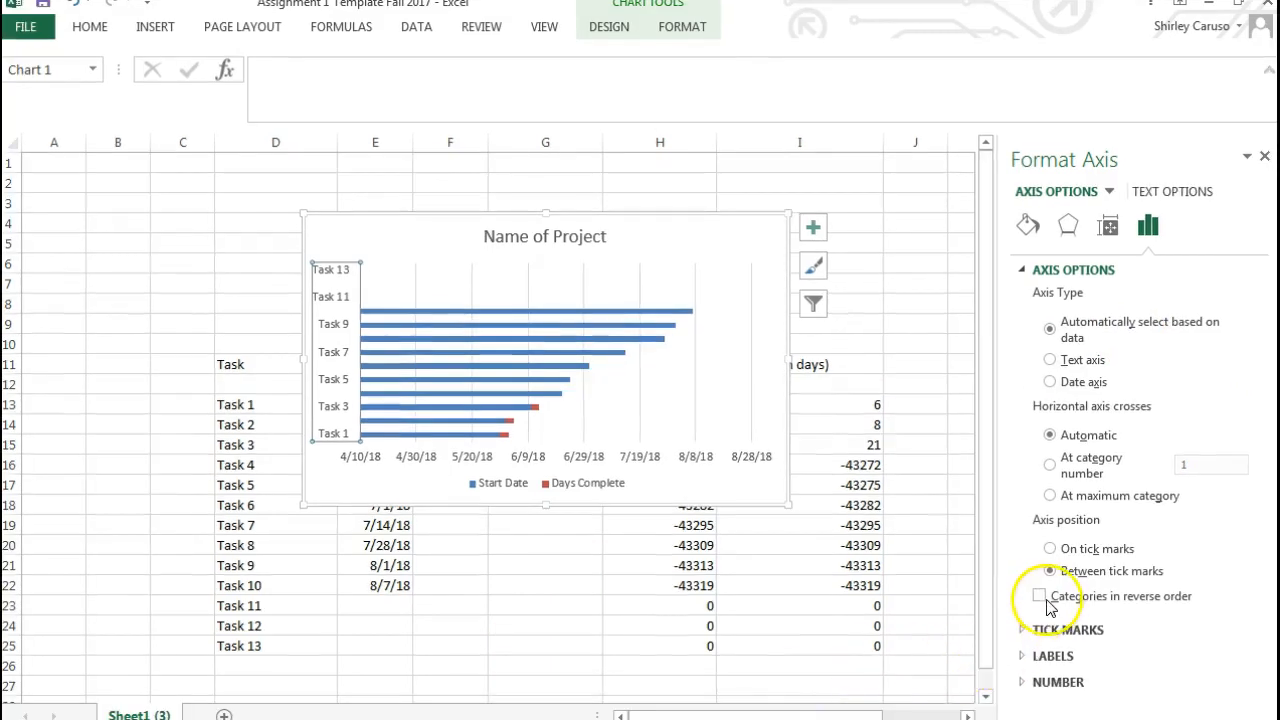
left_click(1040, 597)
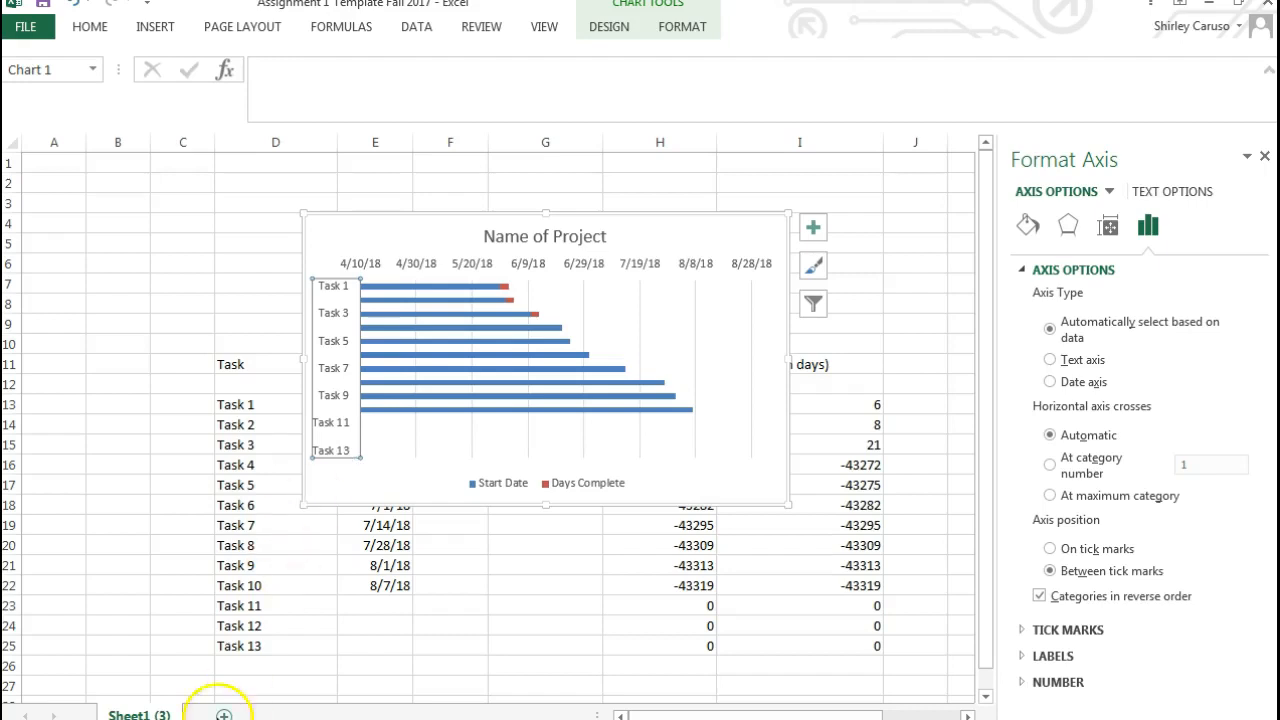
Step: Enlarge the chart in height and width, and move it into the empty columns beyond the Duration column
left_click_drag(545, 505, 537, 600)
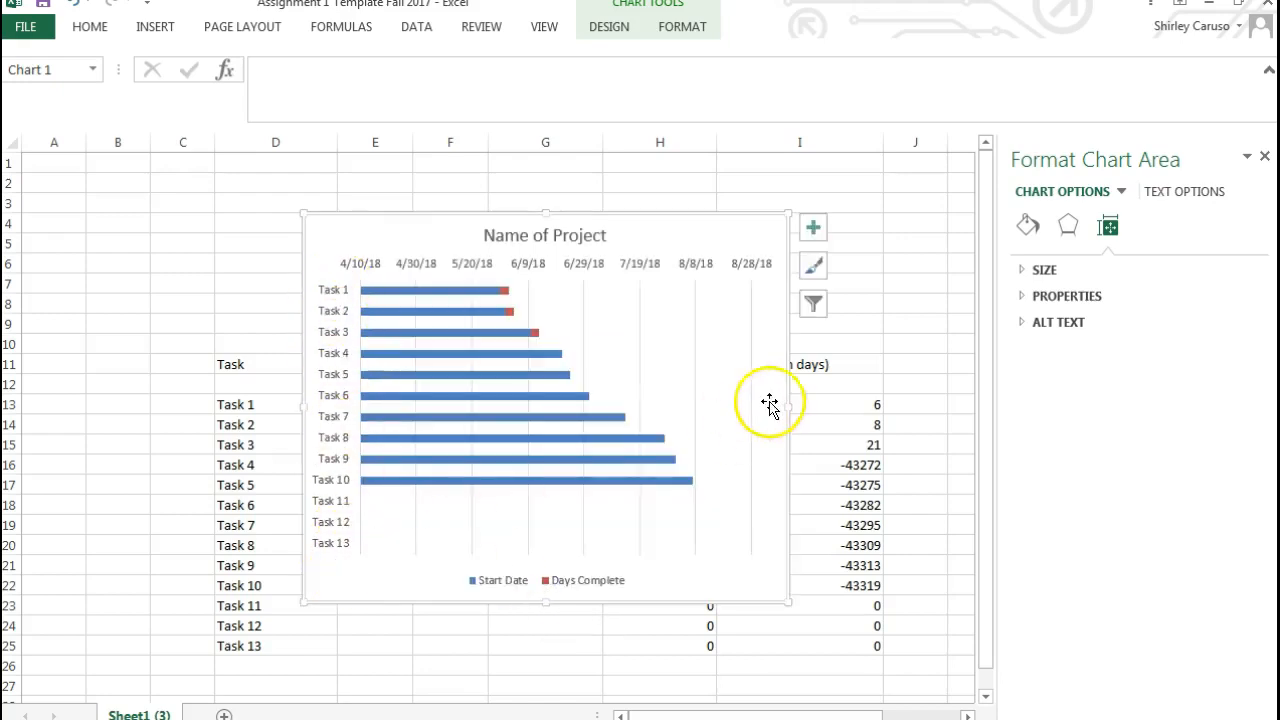
left_click_drag(791, 408, 914, 409)
left_click_drag(757, 220, 609, 232)
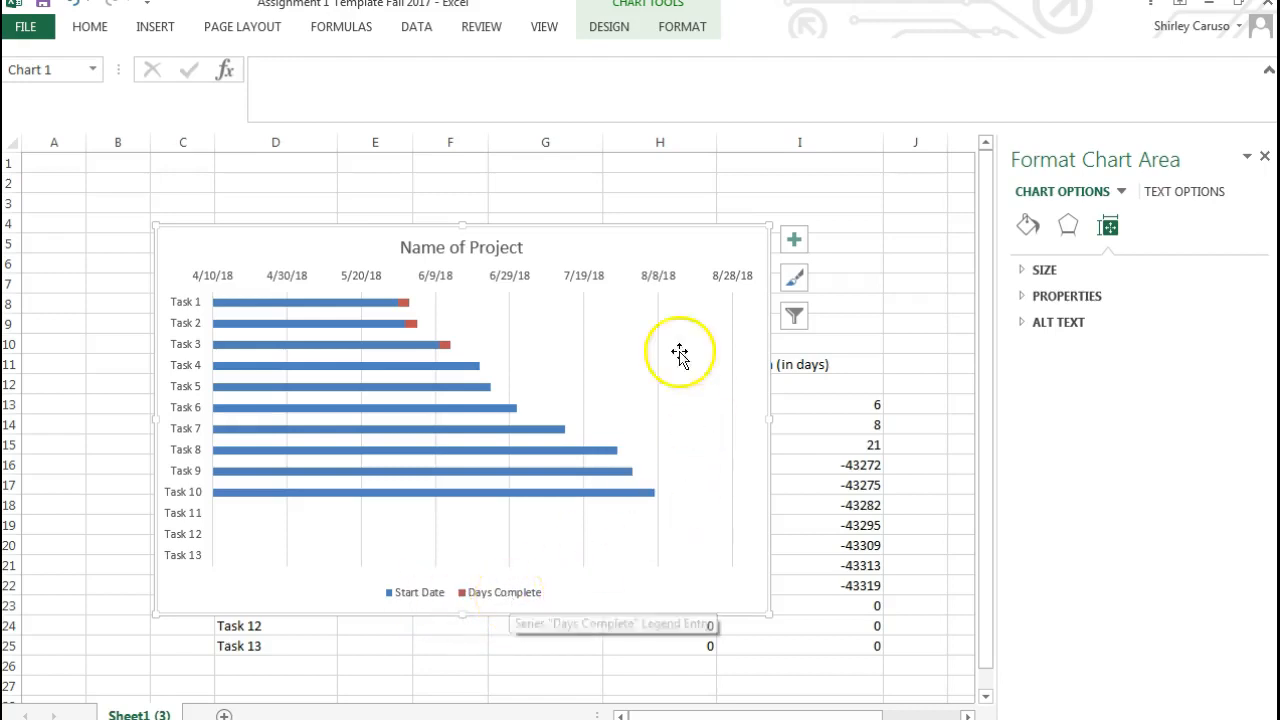
left_click_drag(660, 237, 829, 228)
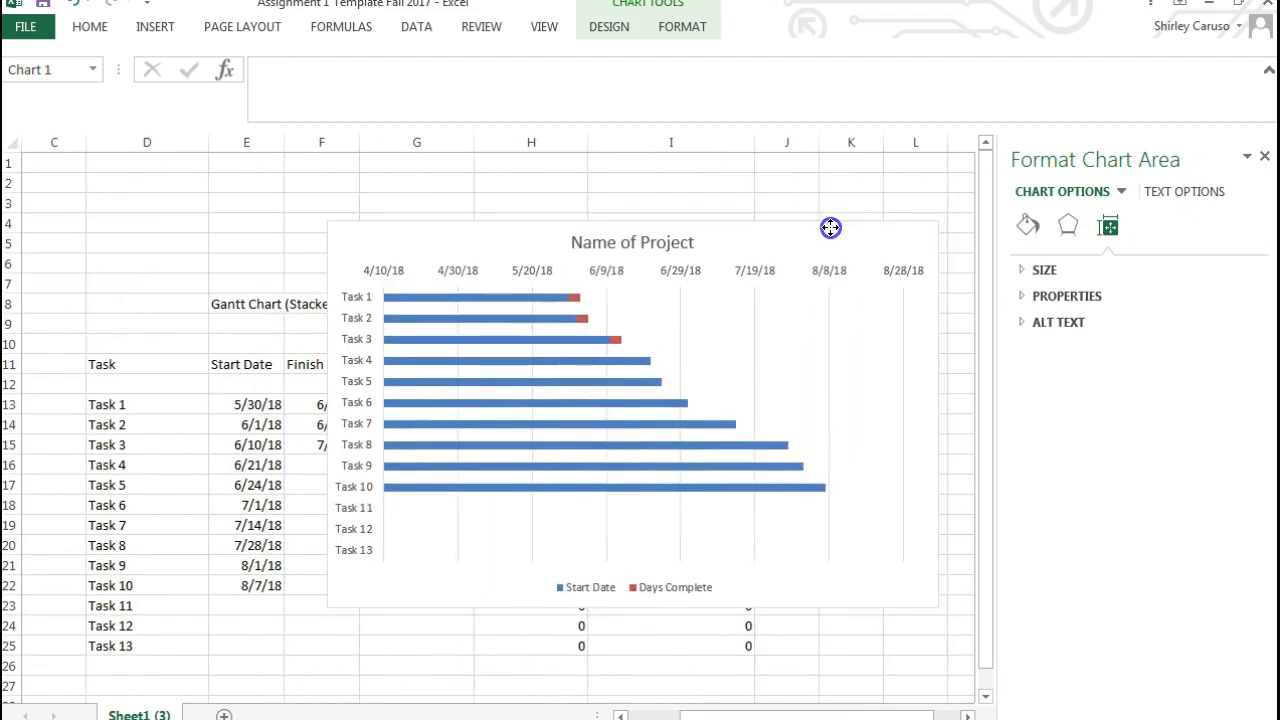
left_click(1264, 156)
left_click_drag(817, 247, 895, 265)
Step: Add a third chart series named "Days Remaining" with H13:H25 as its values, and apply the data source changes
right_click(821, 343)
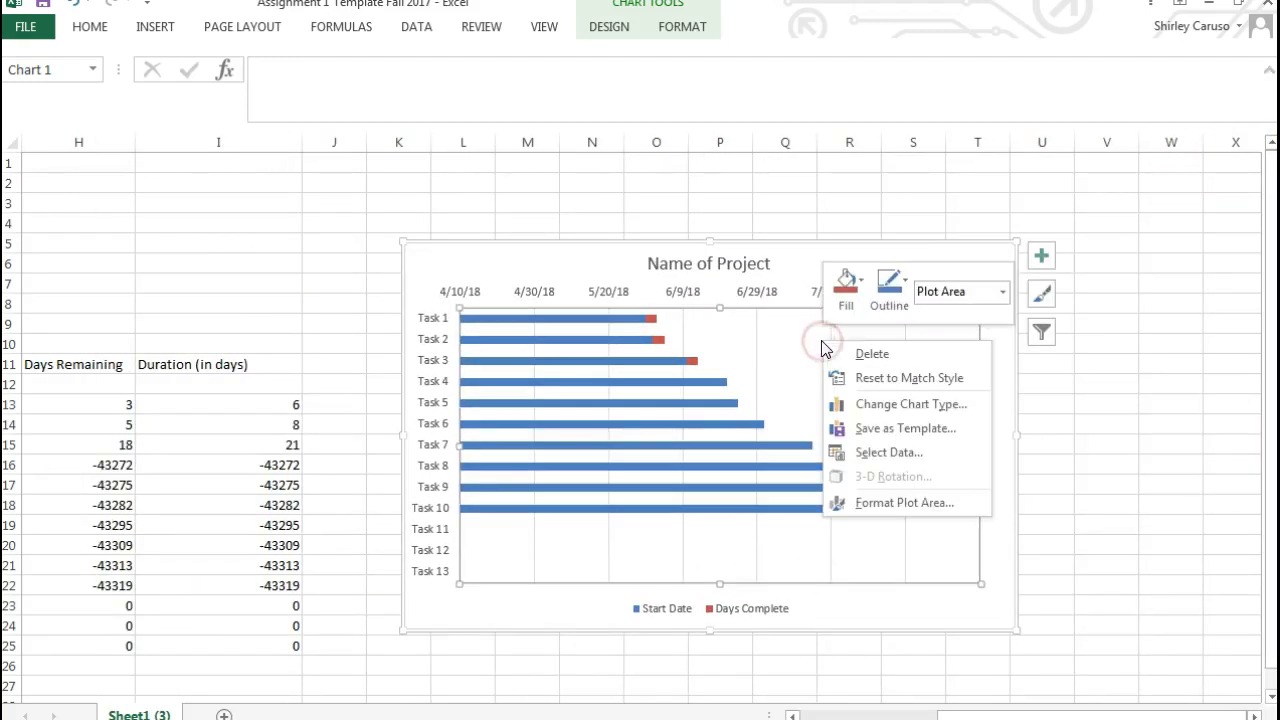
left_click(926, 251)
right_click(926, 253)
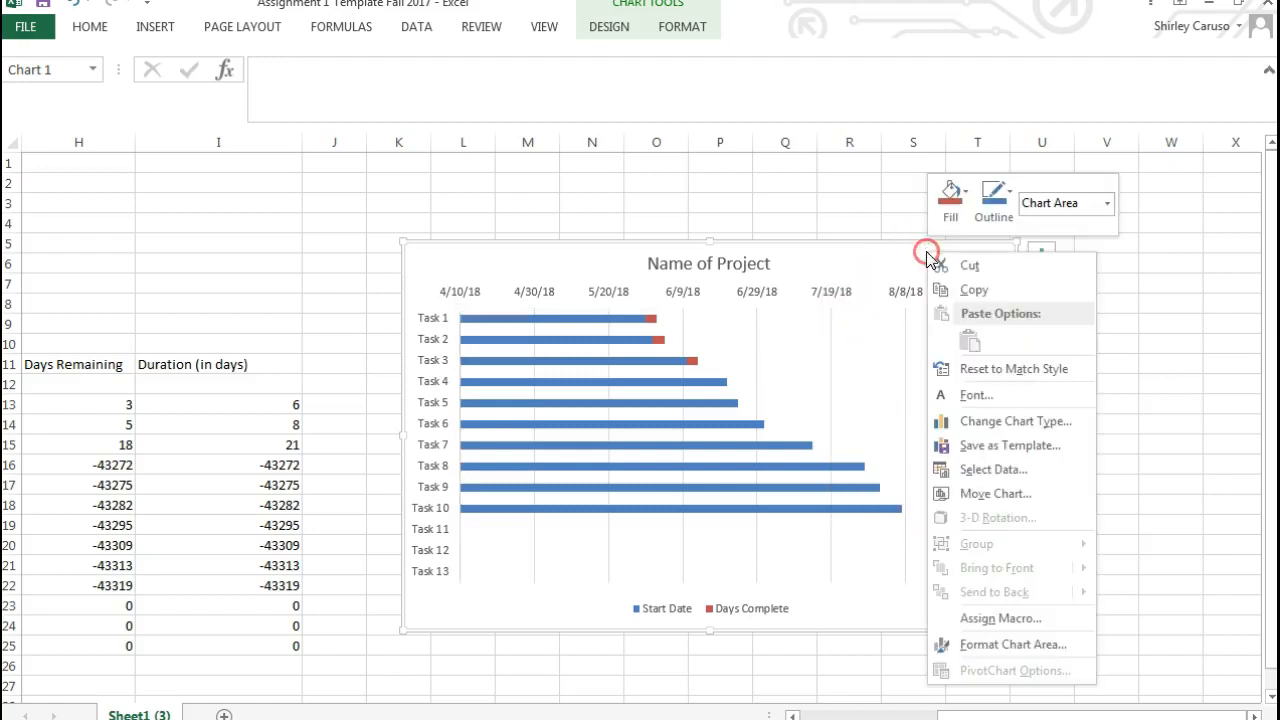
left_click(1000, 474)
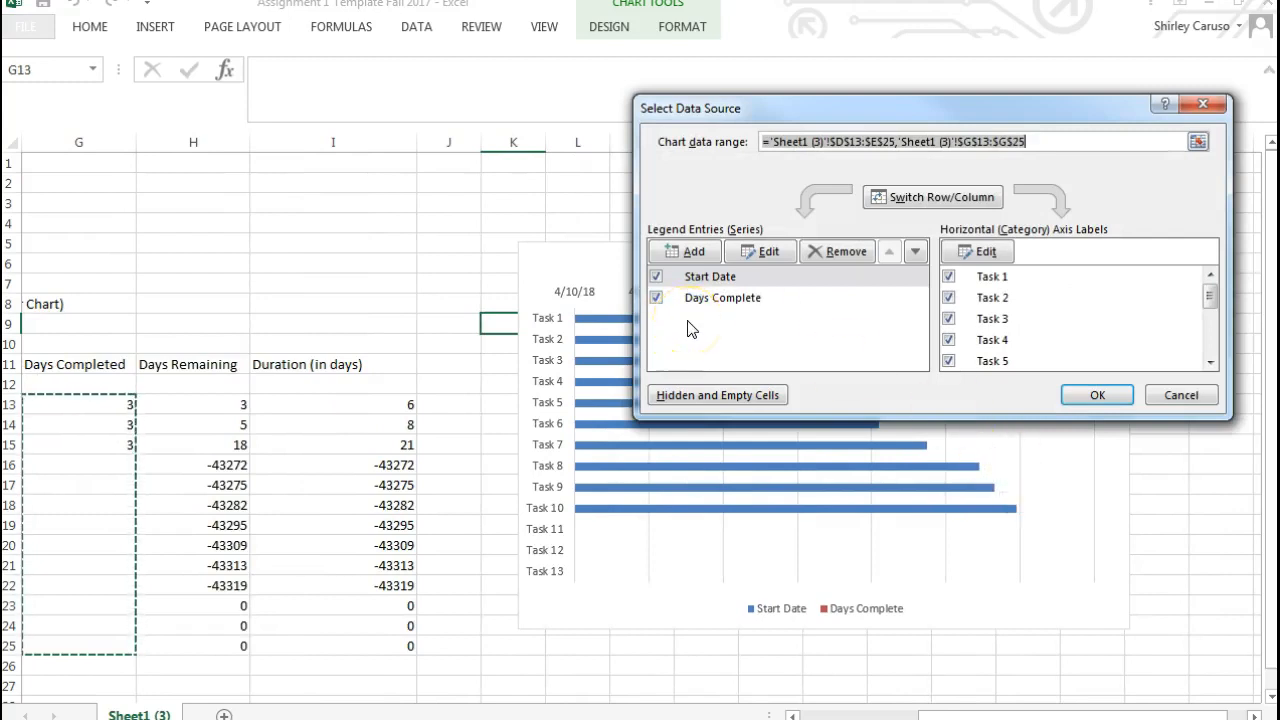
left_click(693, 252)
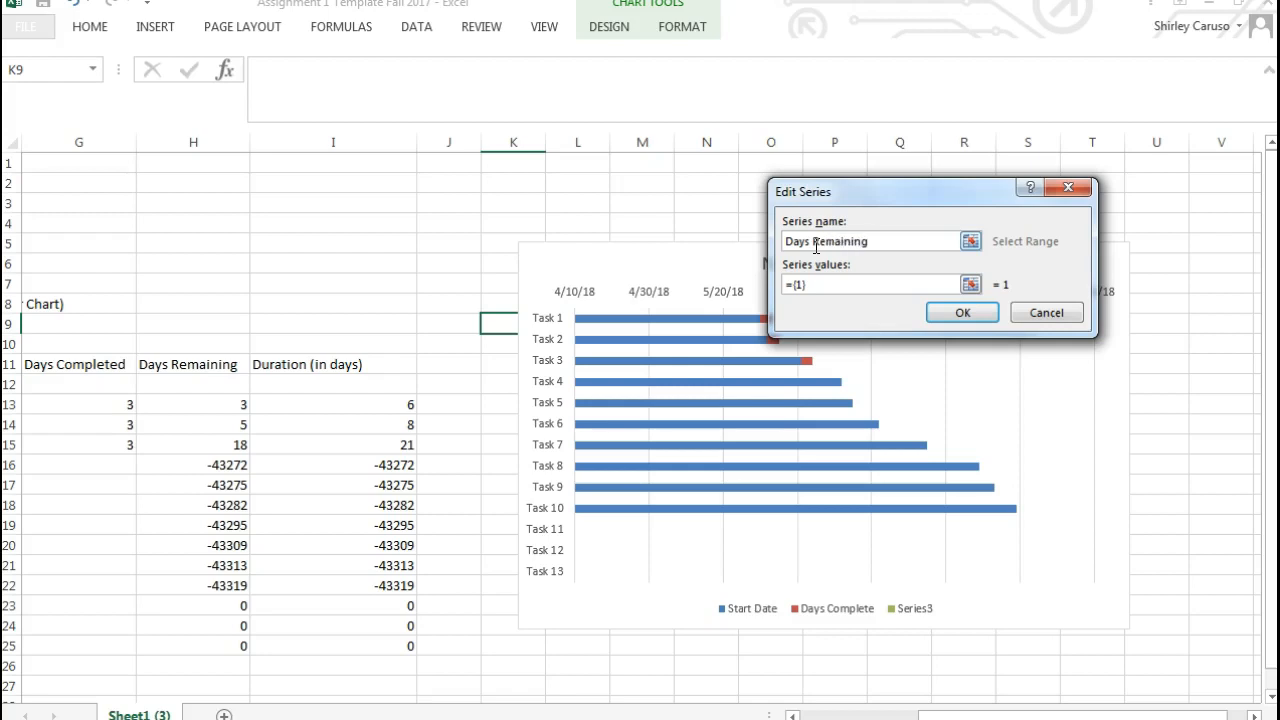
left_click(970, 285)
left_click_drag(191, 402, 199, 646)
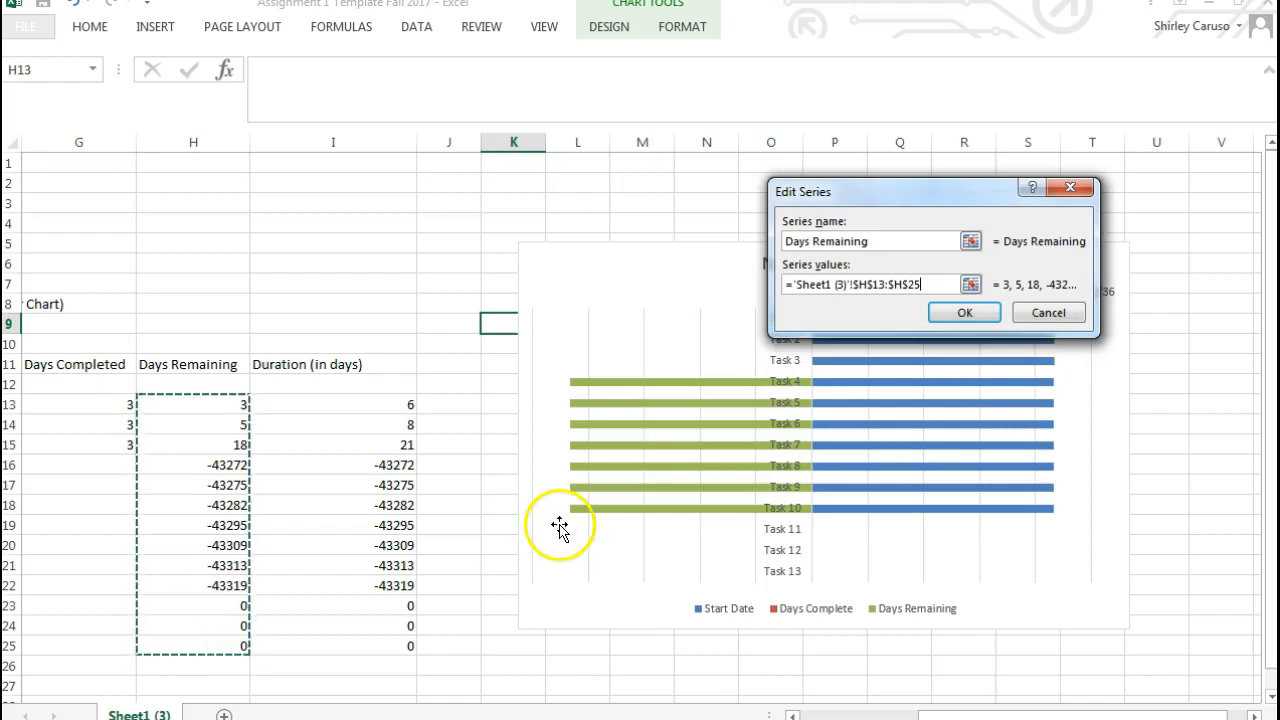
left_click(965, 313)
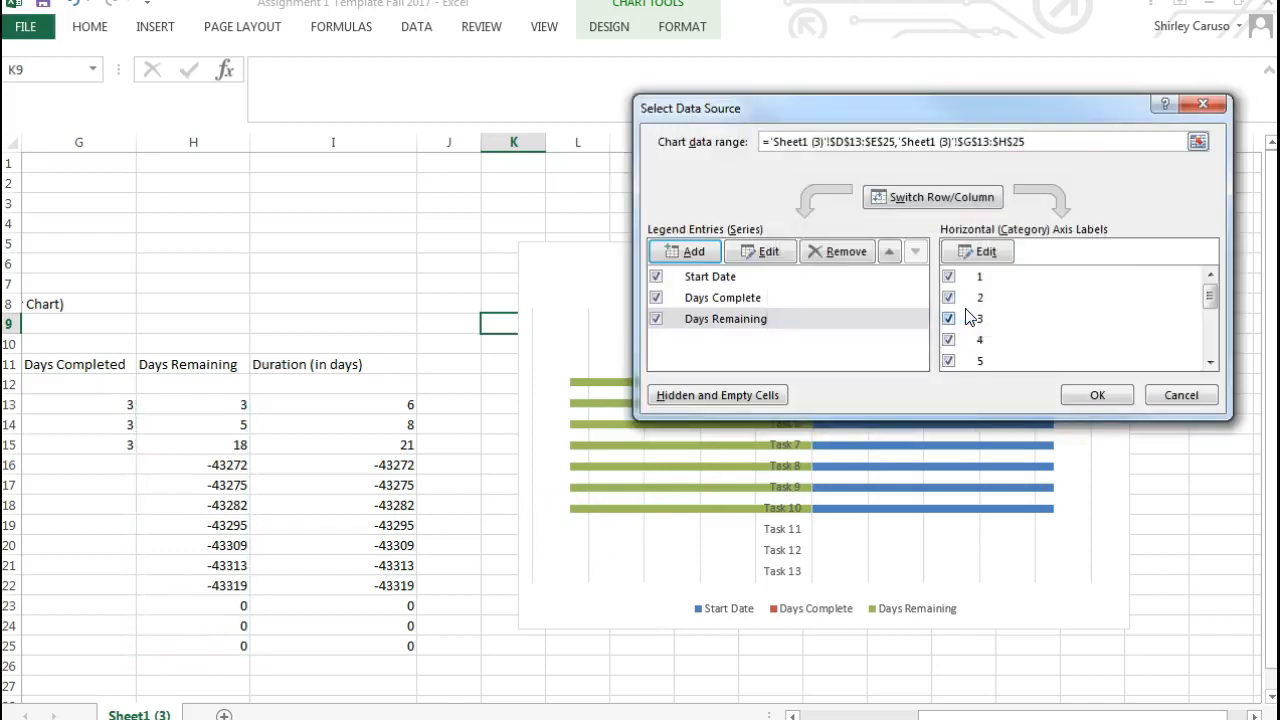
left_click(1095, 394)
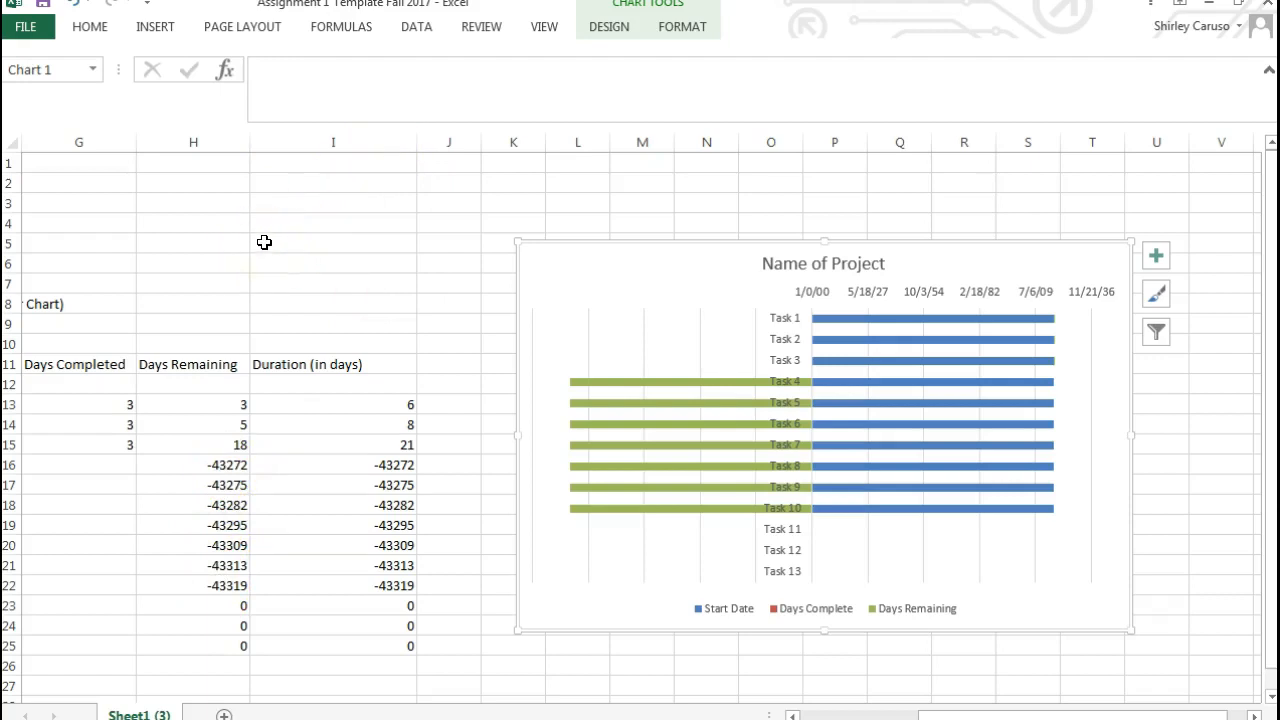
Step: Enter 7/10/18 as the finish date of Task 4 in F16
left_click(264, 242)
key("Left")
key("Left")
key("Left")
key("Left")
key("Left")
key("Left")
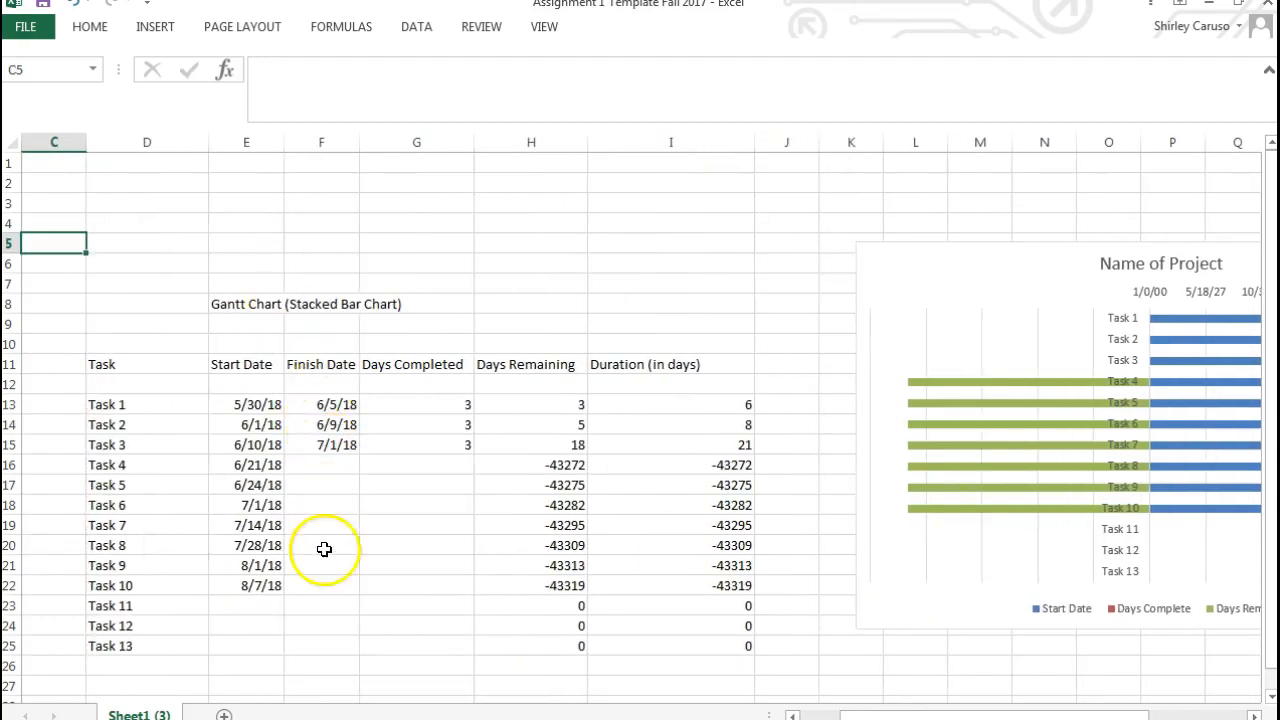
left_click(318, 462)
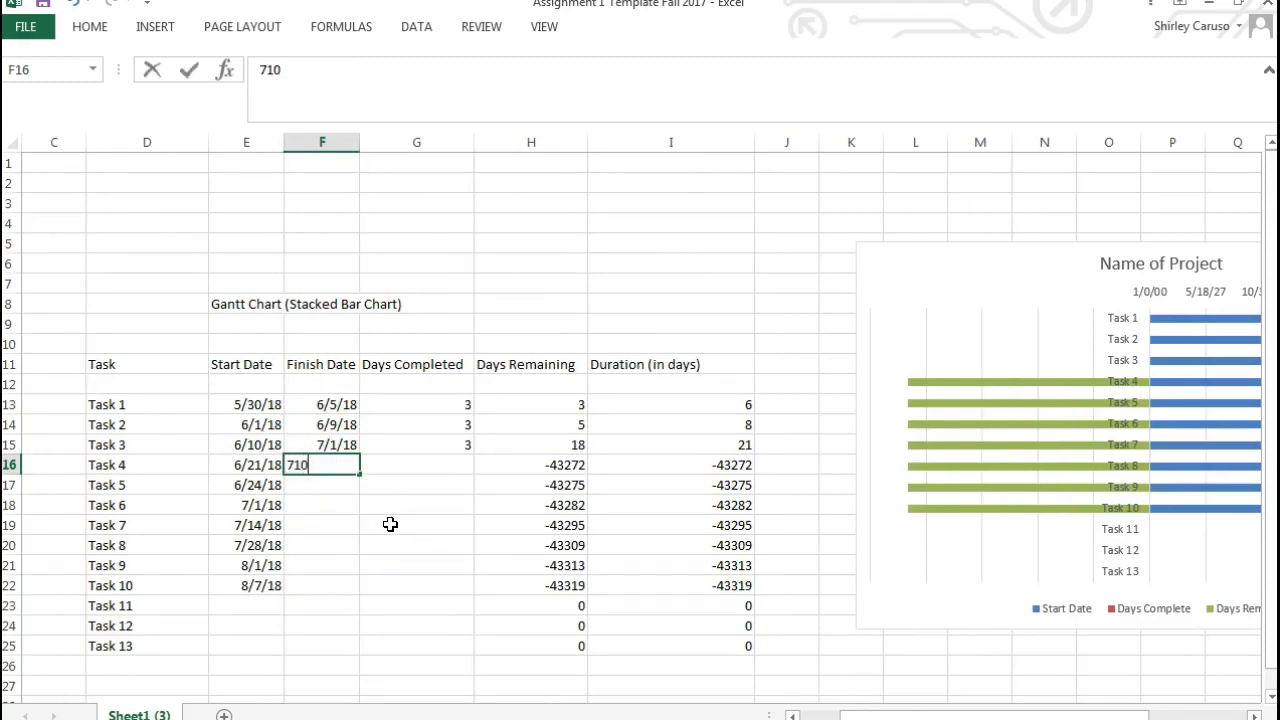
key("Return")
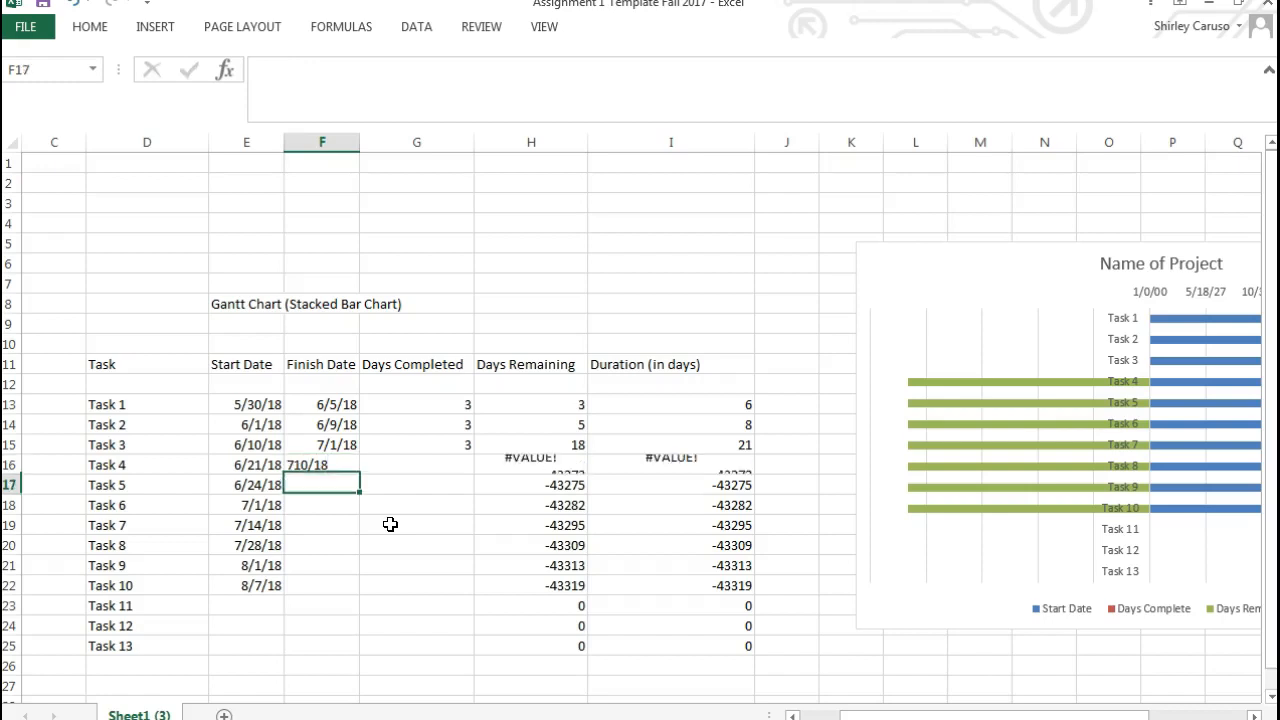
left_click(328, 465)
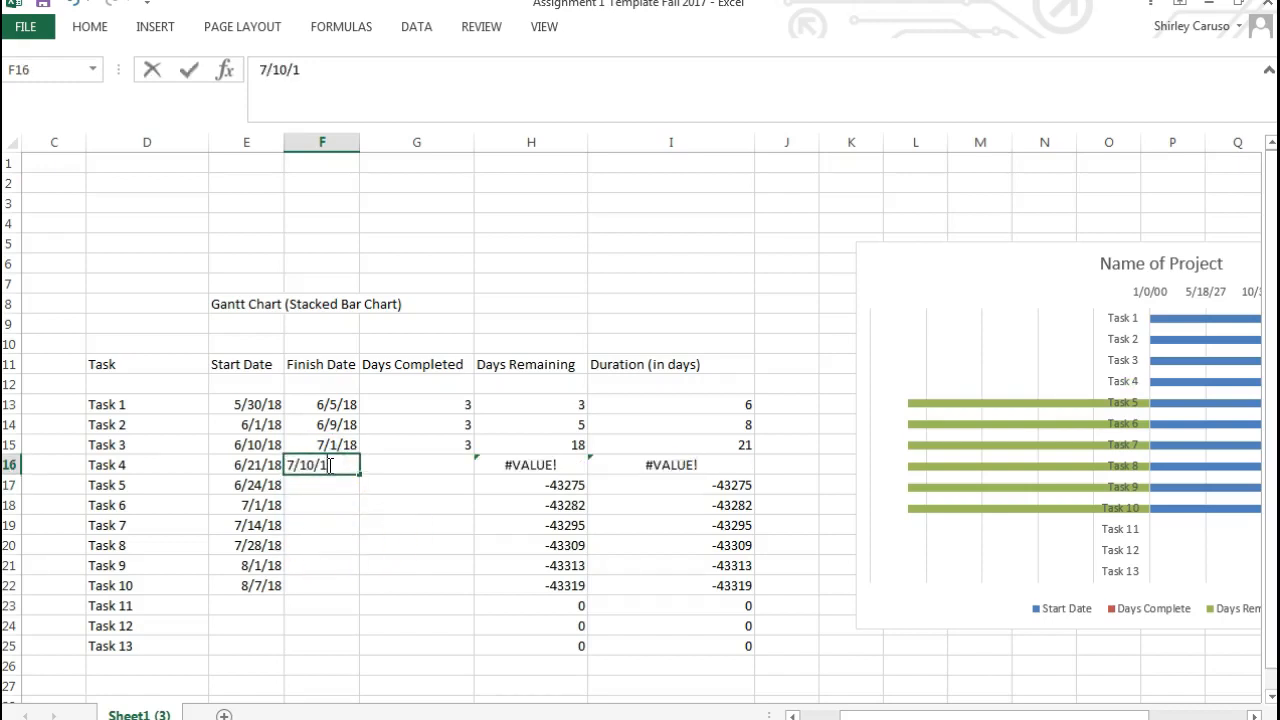
key("Return")
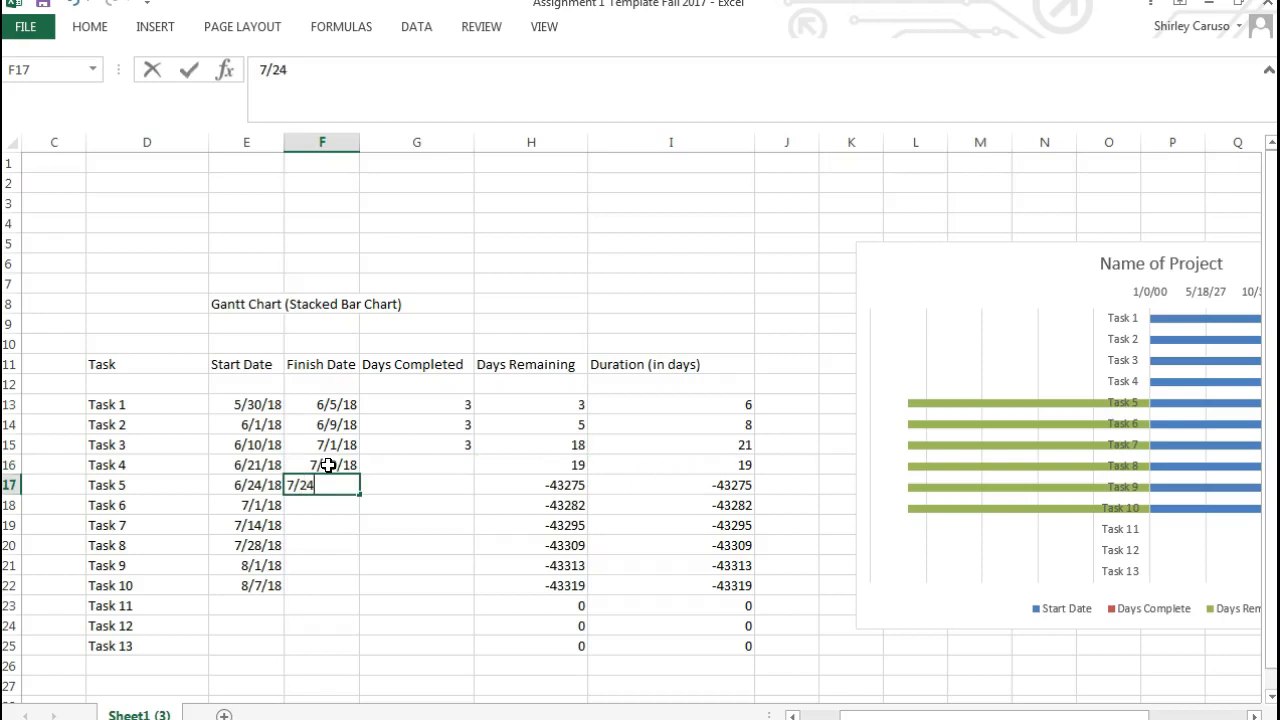
Step: Enter the finish dates of Tasks 5 to 10 in F17:F22: 7/24/18, 7/10/18, 8/30/18, 8/4/18, 8/7/18 and 8/14/18
key("Return")
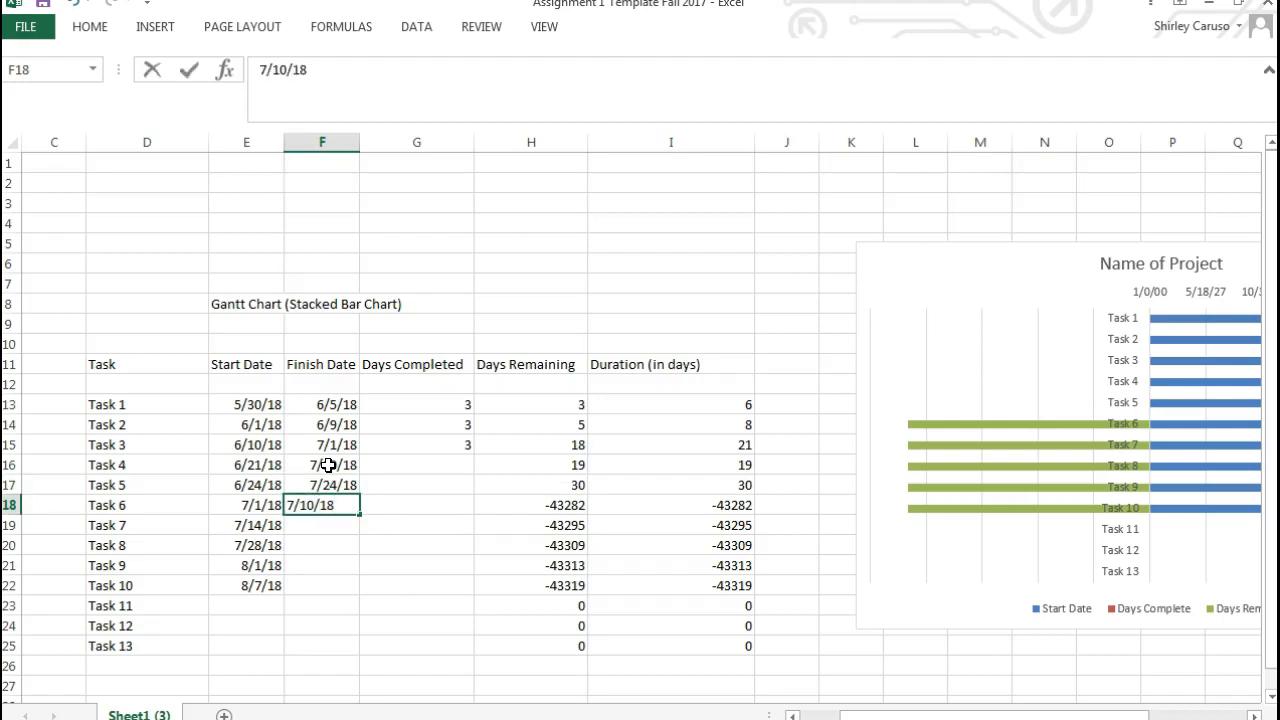
key("Return")
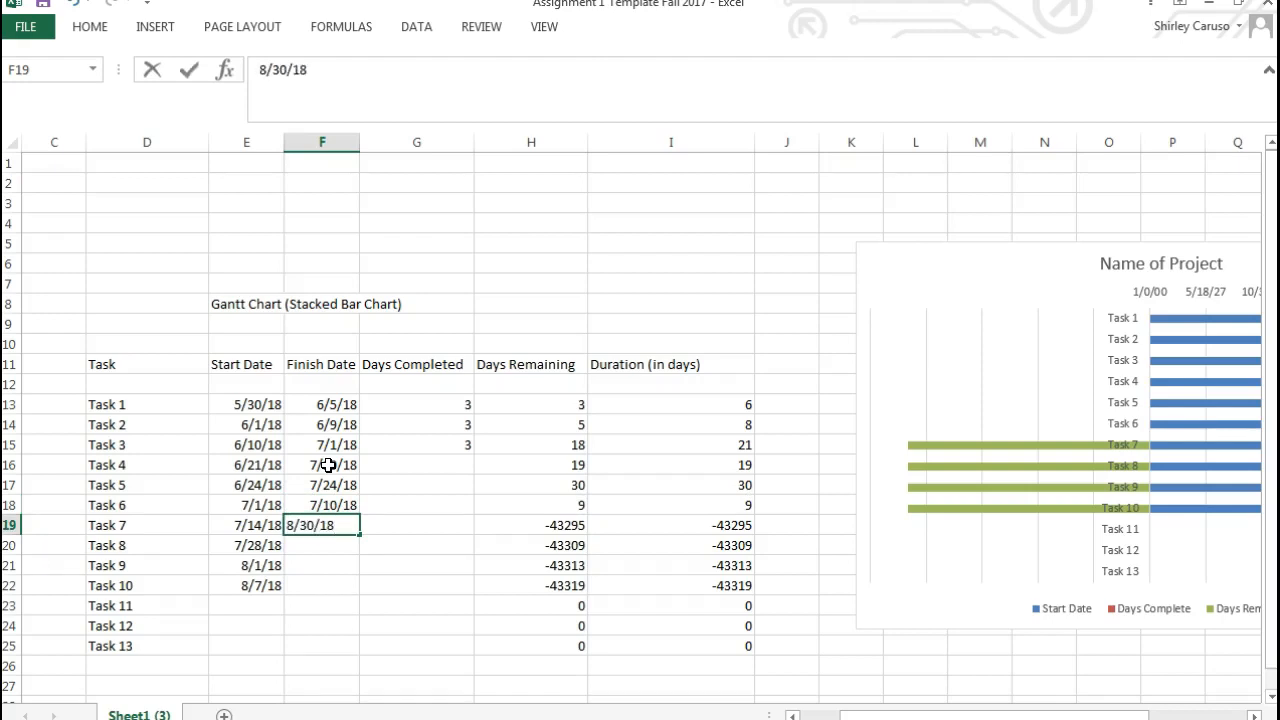
type("8/30/18")
key("Return")
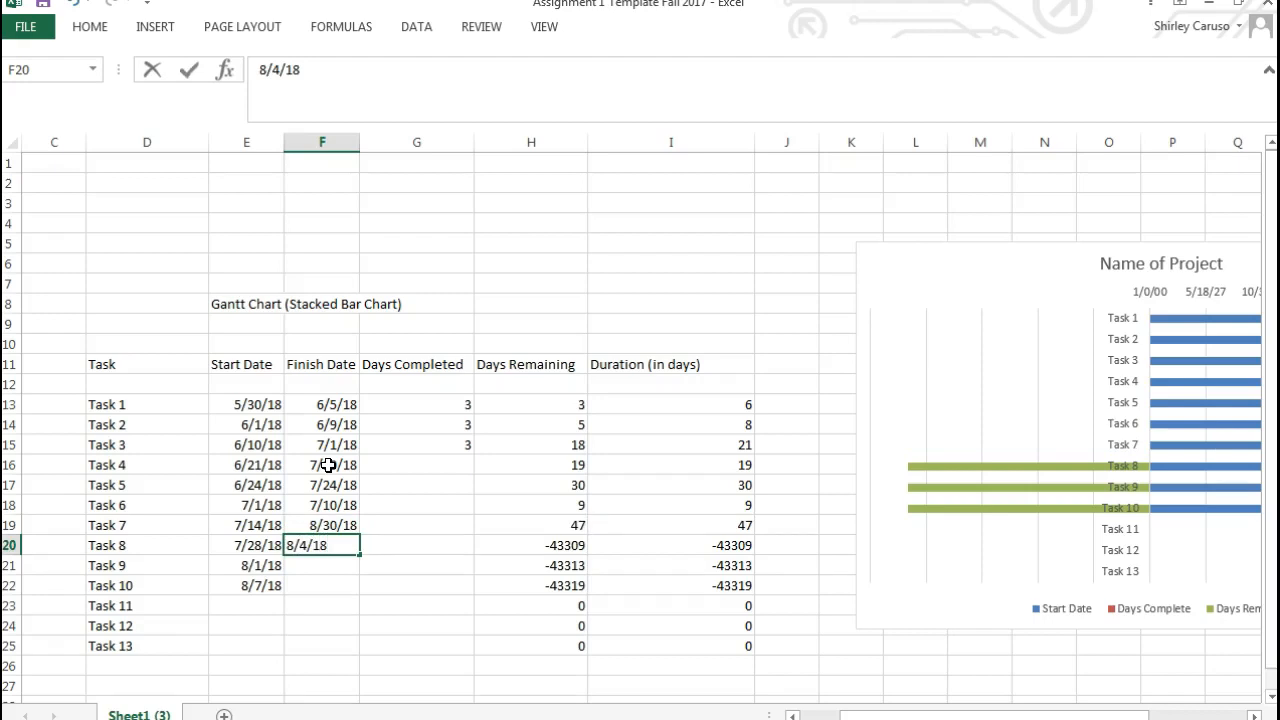
key("Return")
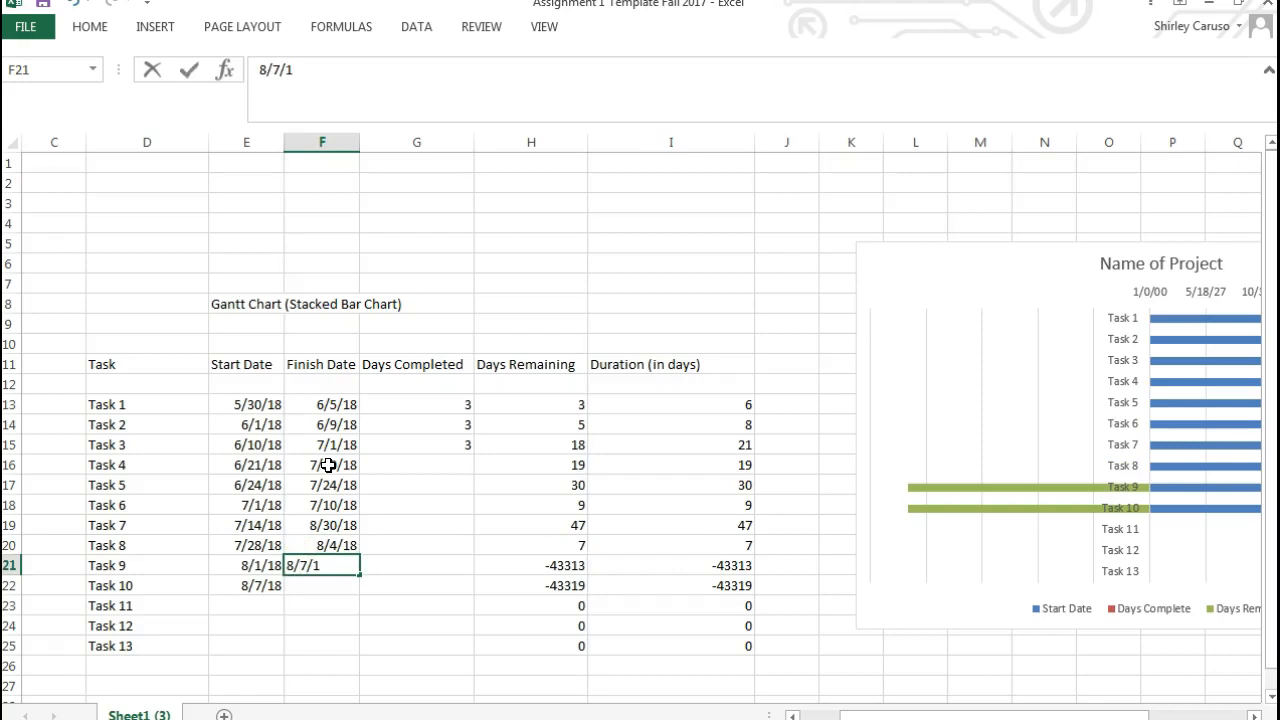
key("Return")
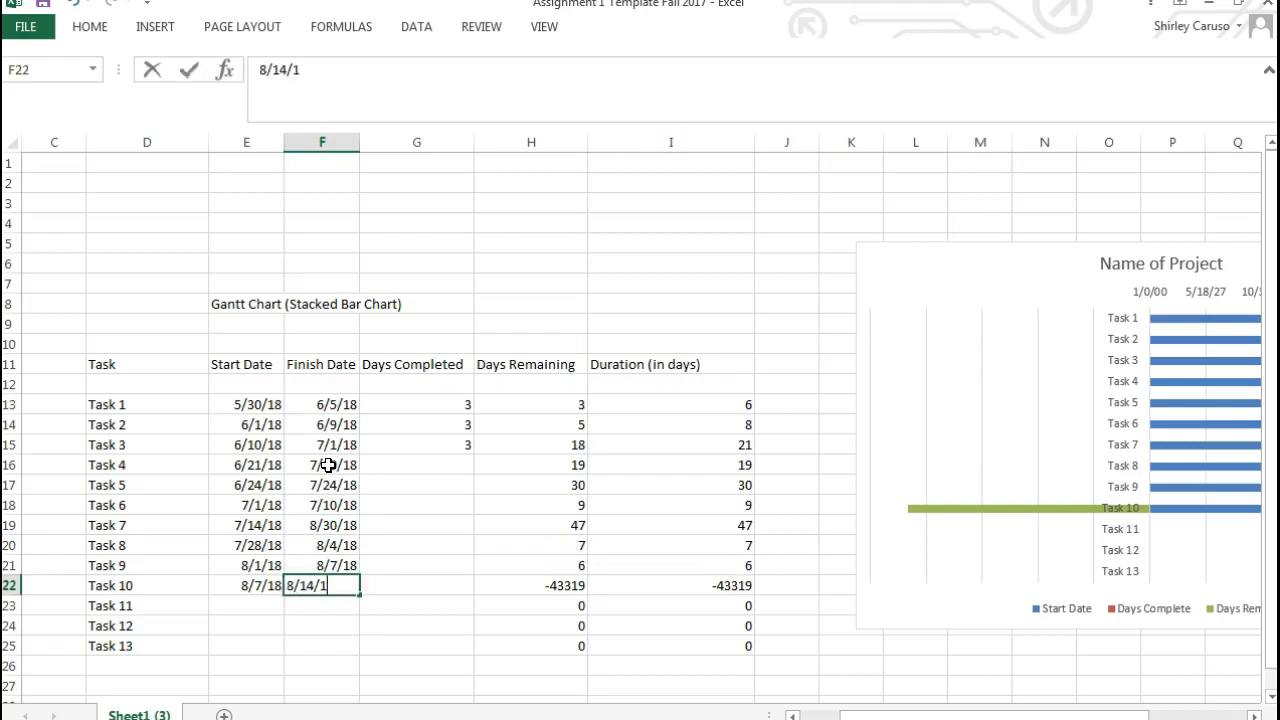
key("Return")
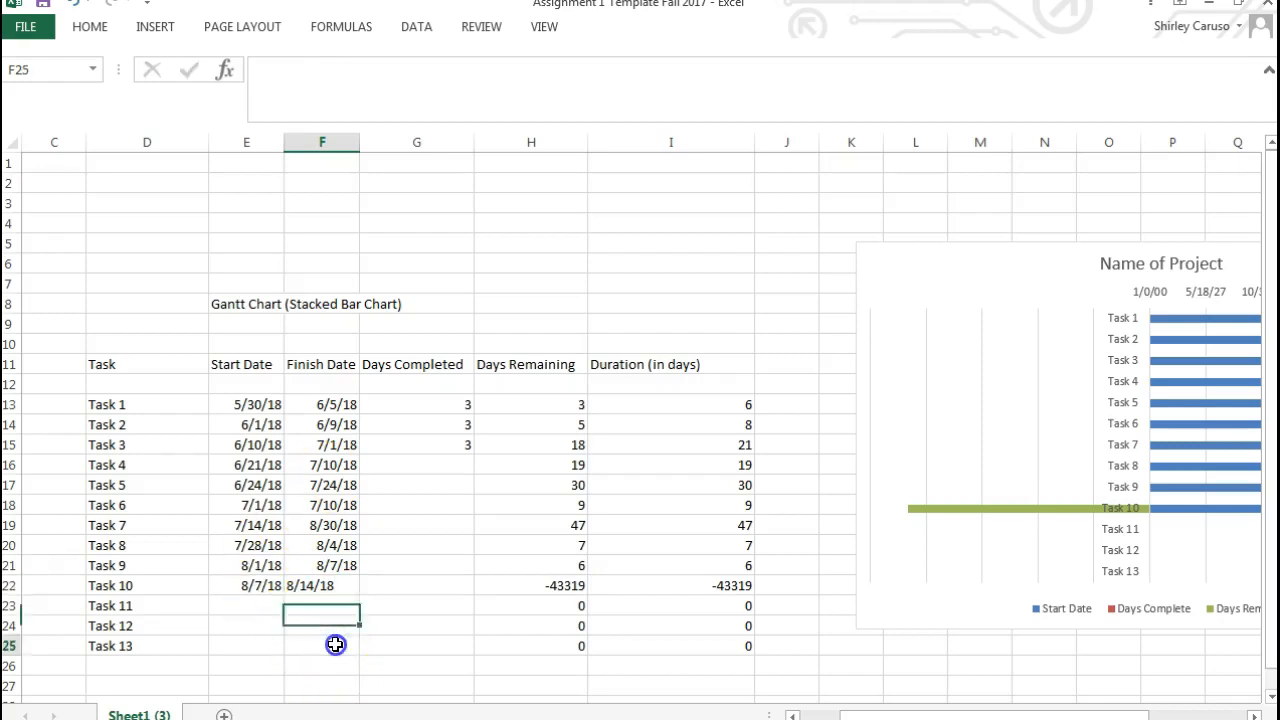
left_click(334, 644)
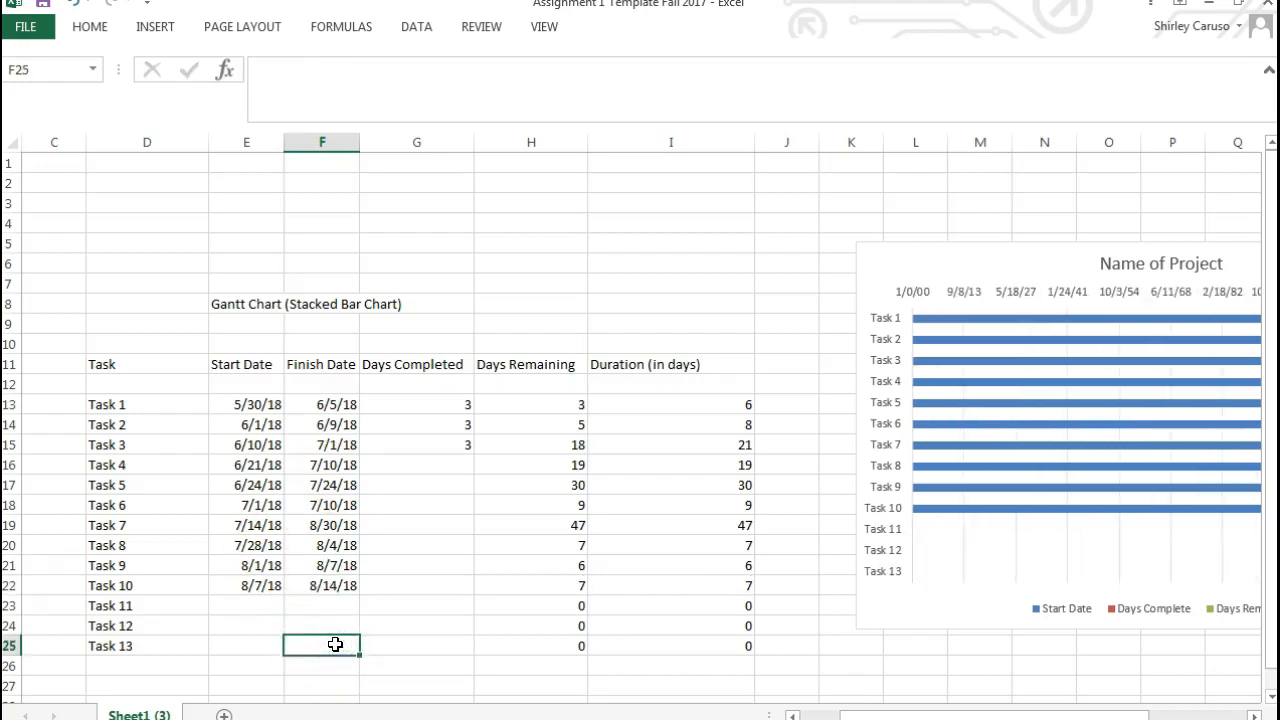
Step: Clear the contents of the unused Task 11, Task 12 and Task 13 rows from the table
left_click(257, 601)
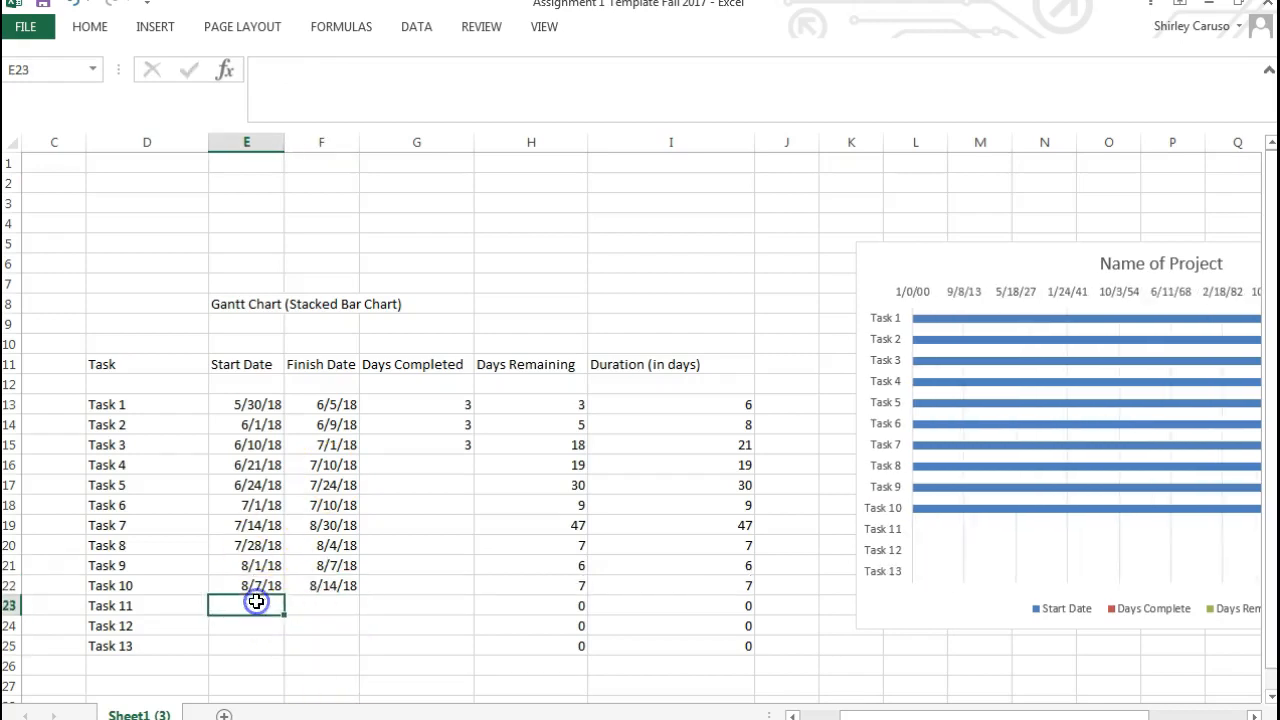
left_click_drag(108, 625, 764, 647)
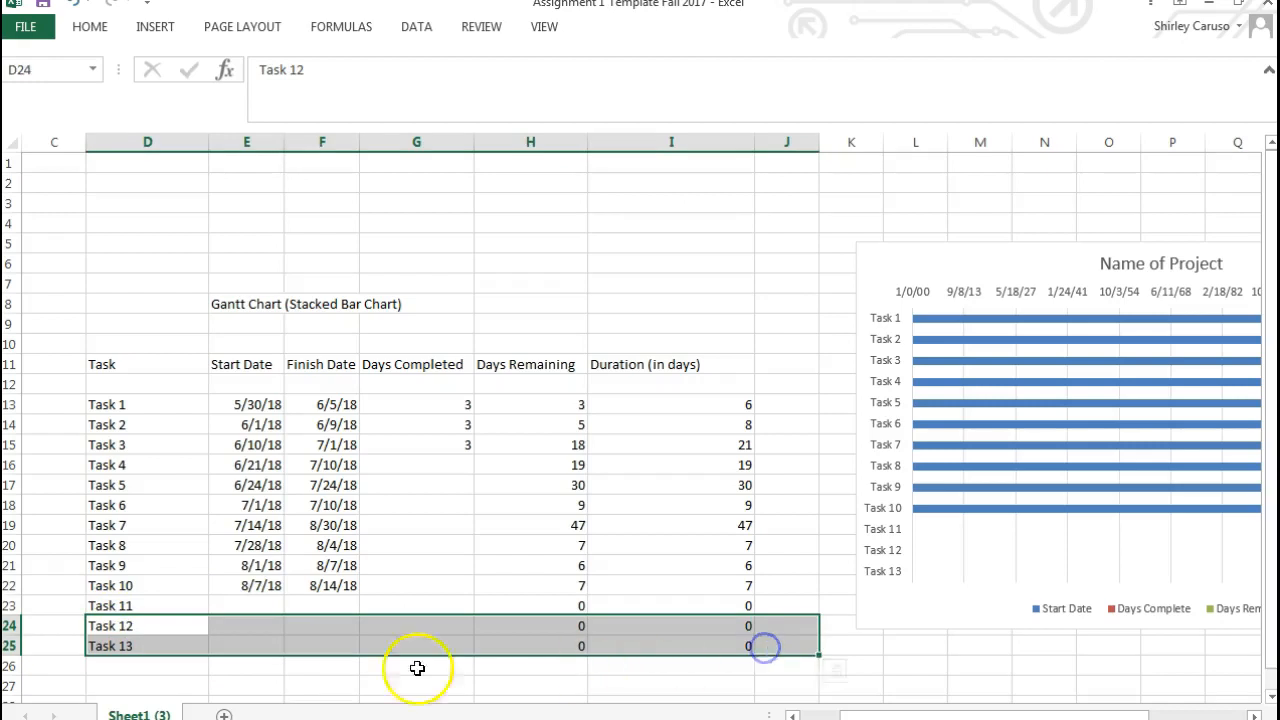
key("Delete")
left_click_drag(155, 611, 806, 615)
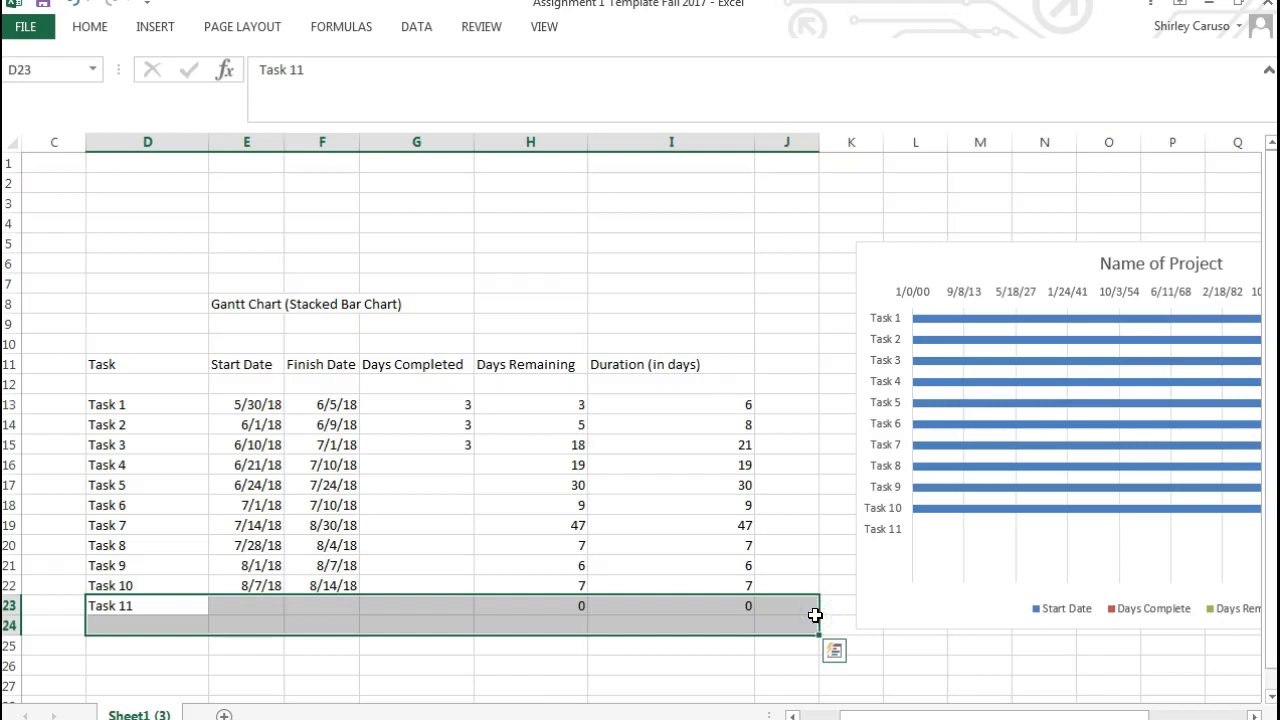
key("Delete")
left_click(443, 502)
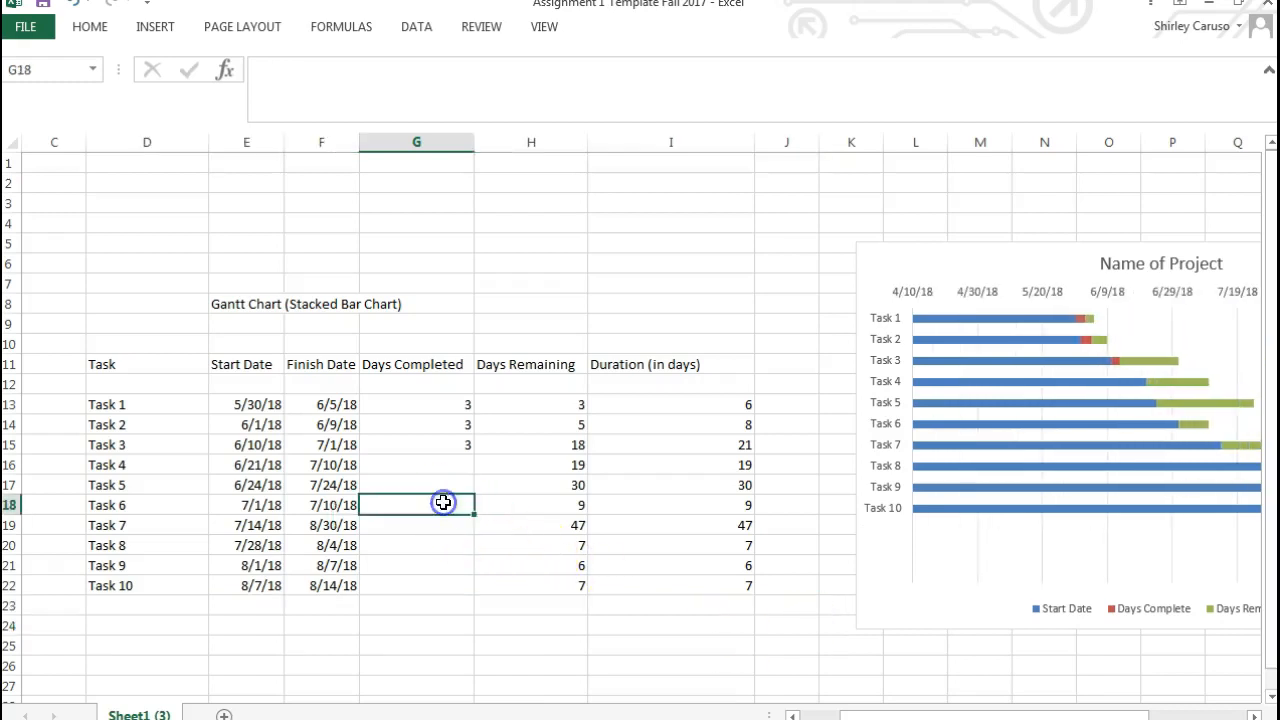
Step: Move the chart over columns G to M and set the fill of its Start Date series to No Fill
left_click_drag(1040, 265, 579, 236)
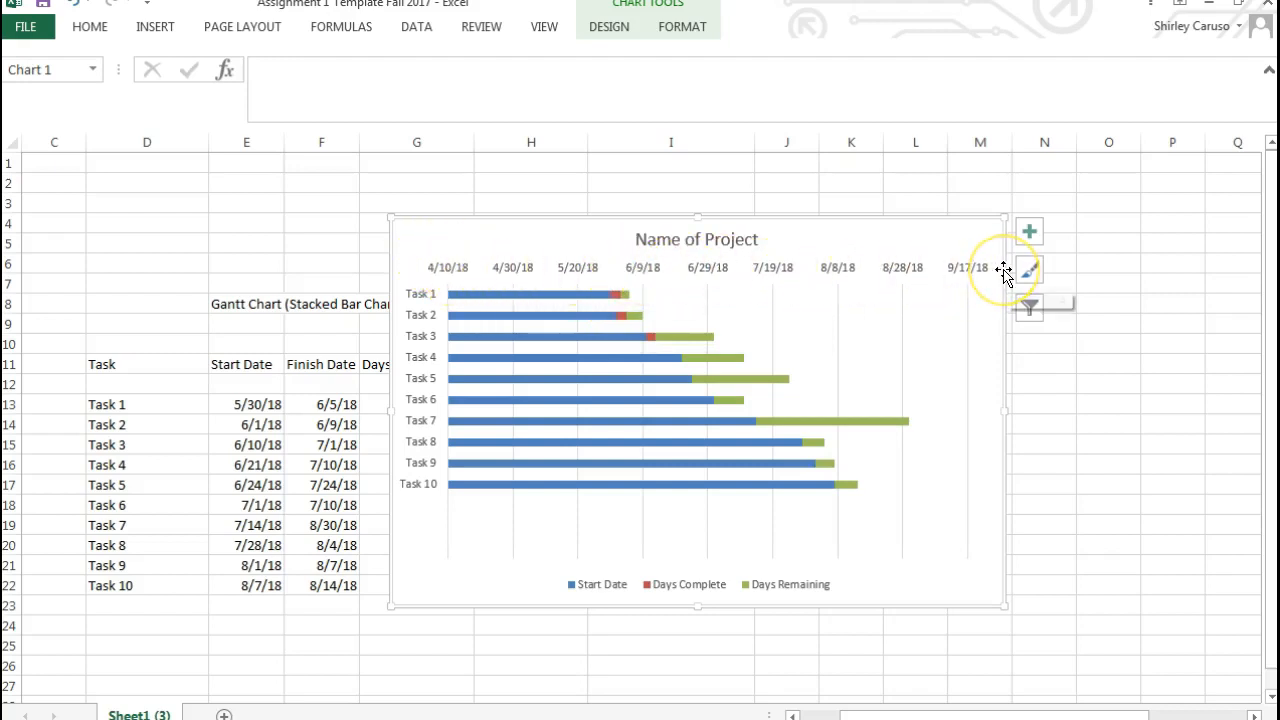
left_click(469, 295)
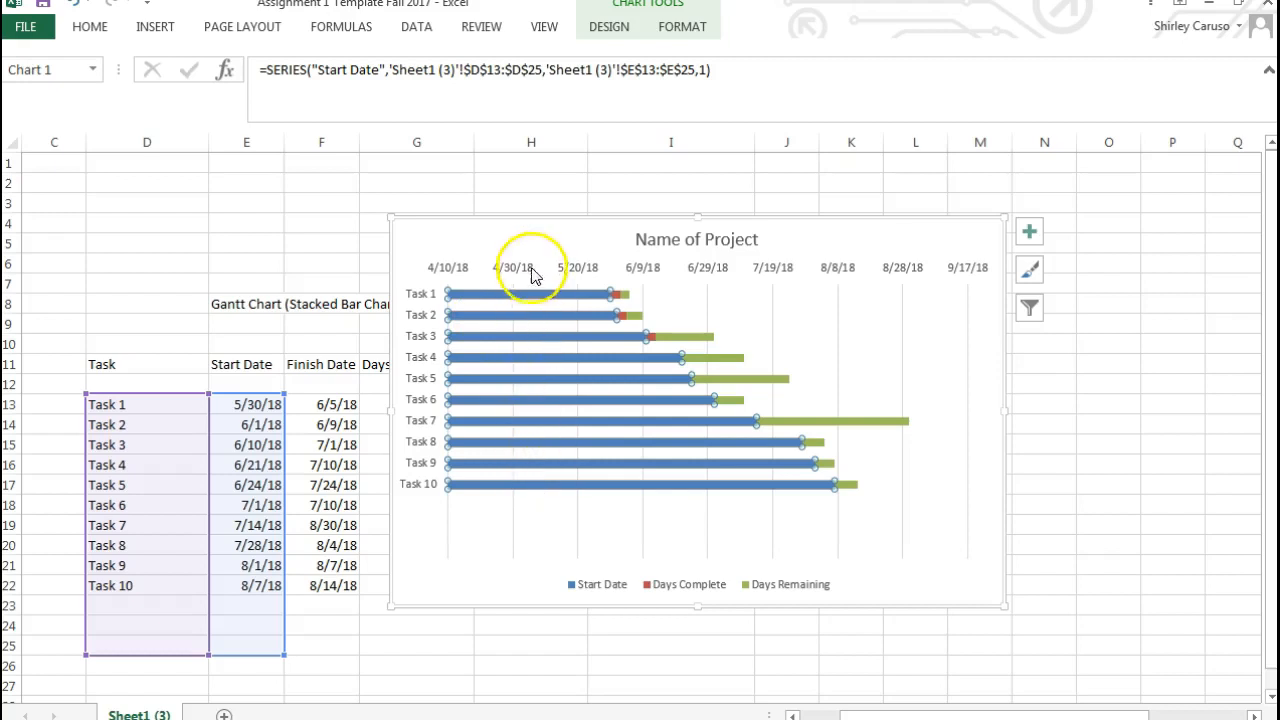
right_click(504, 303)
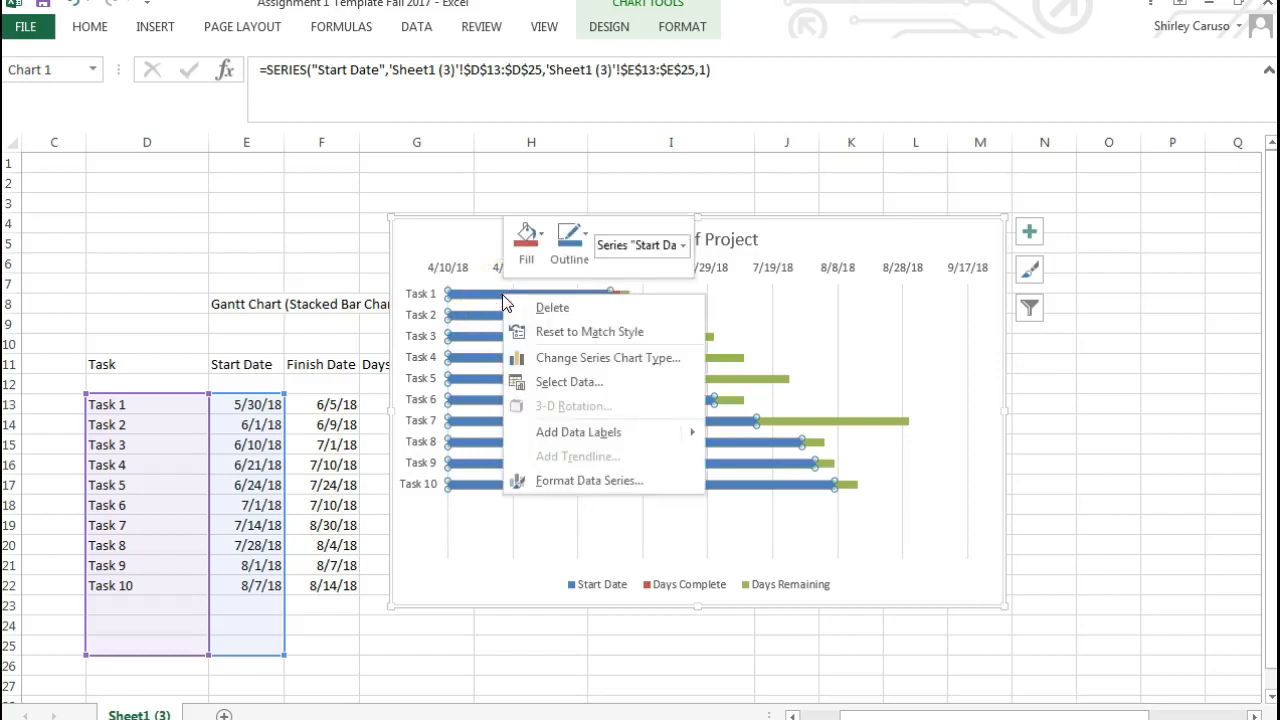
left_click(538, 235)
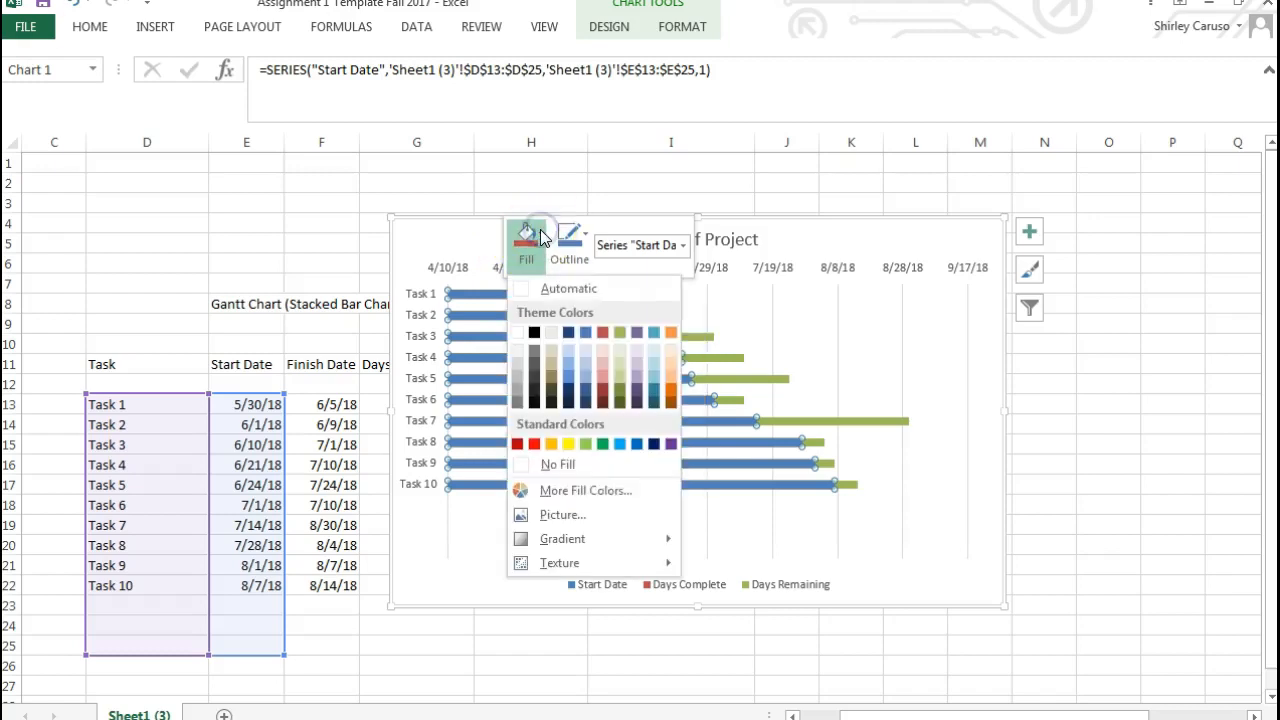
left_click(557, 466)
left_click(523, 551)
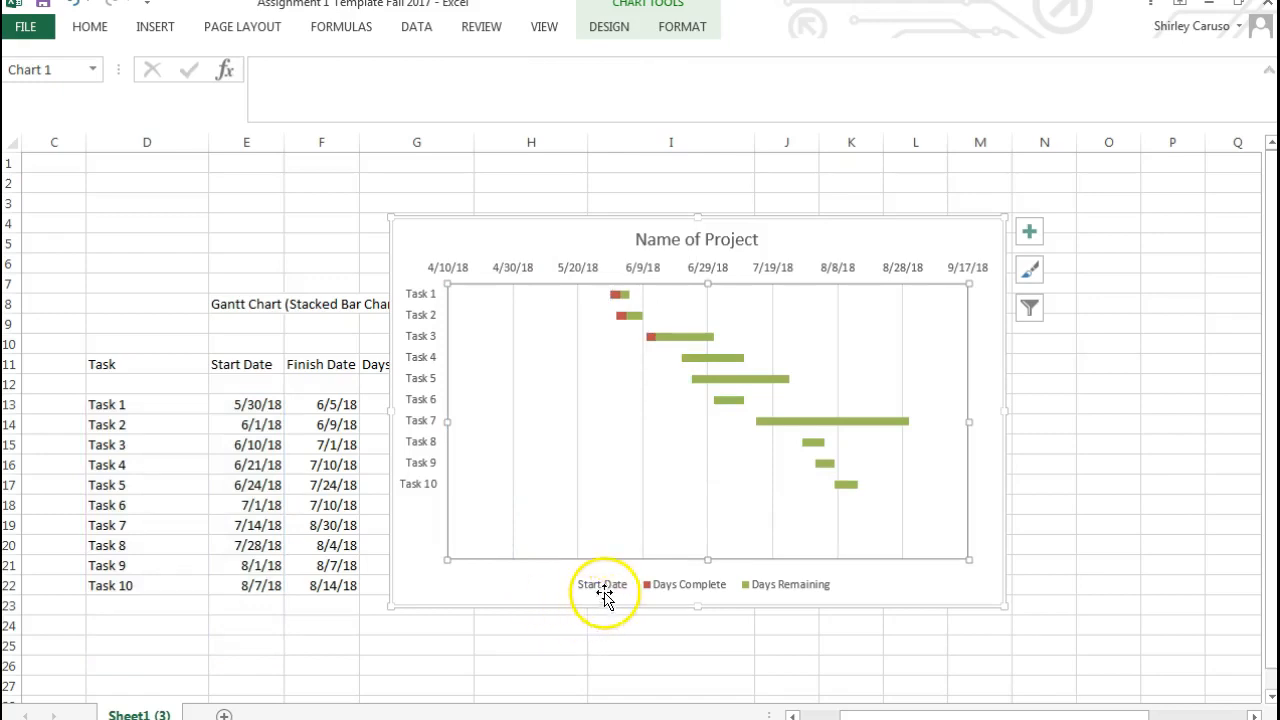
Step: Delete only the Start Date entry from the chart's legend
left_click(604, 589)
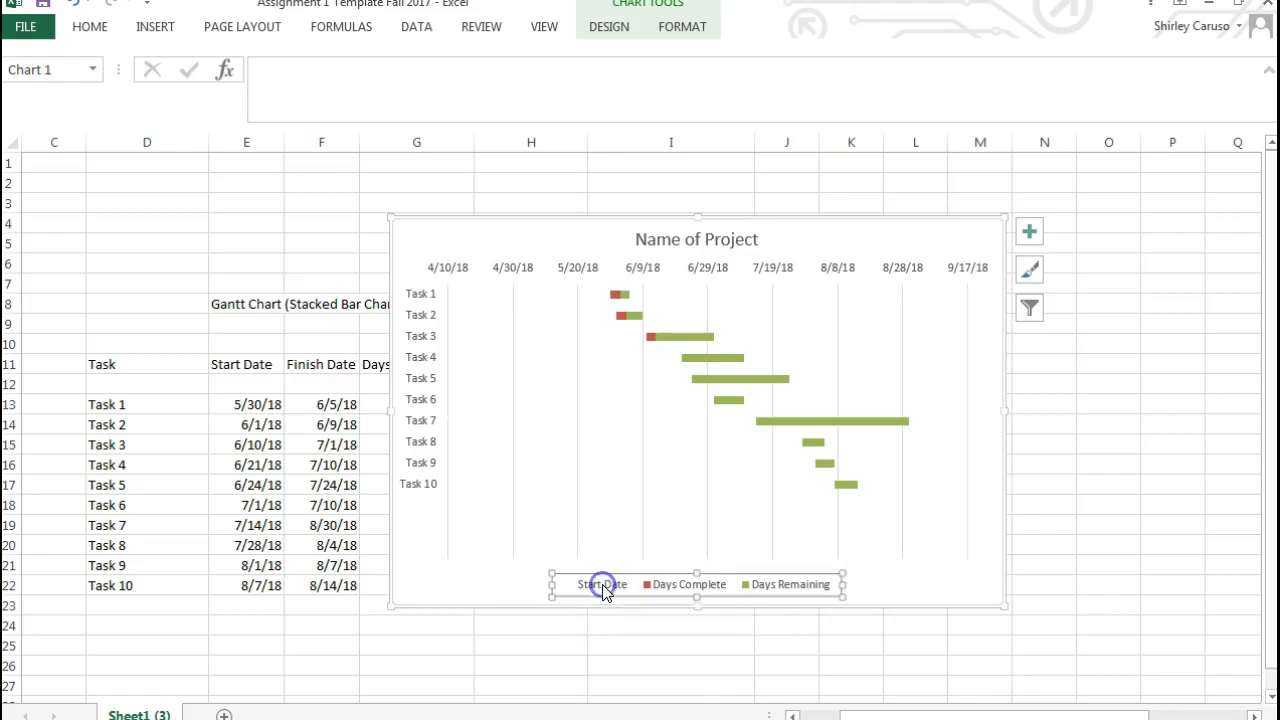
double_click(604, 589)
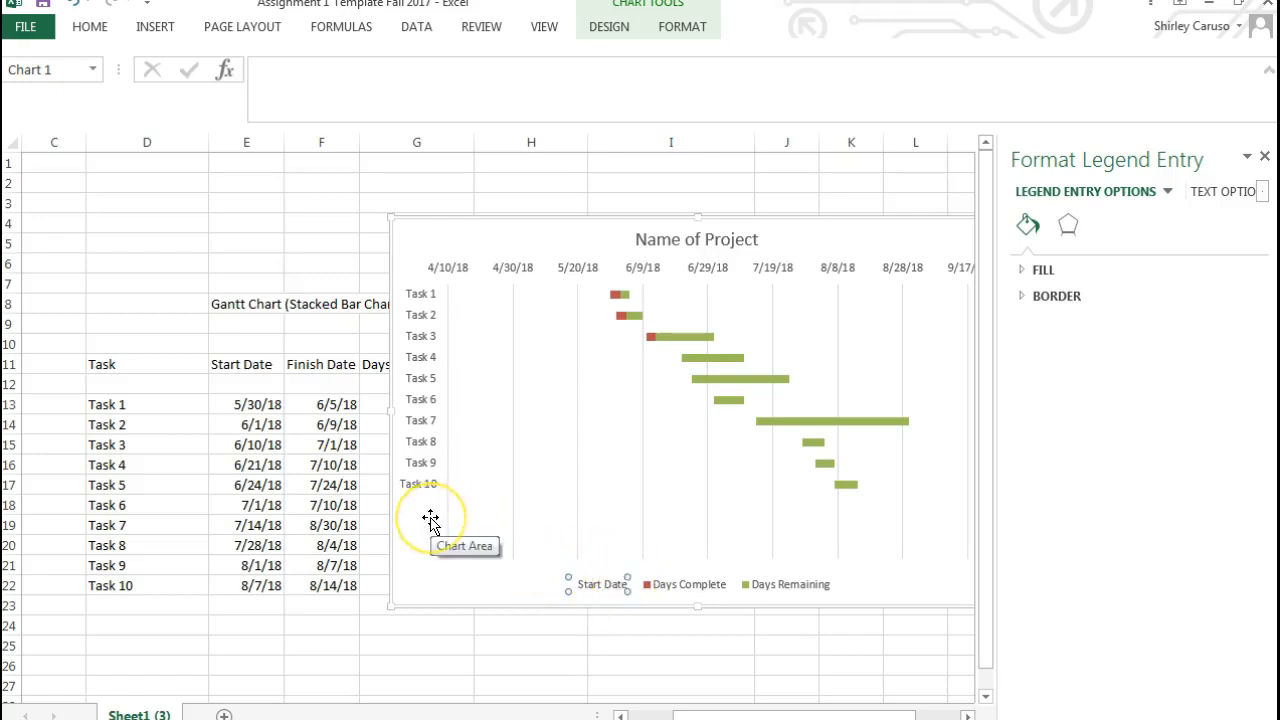
key("Delete")
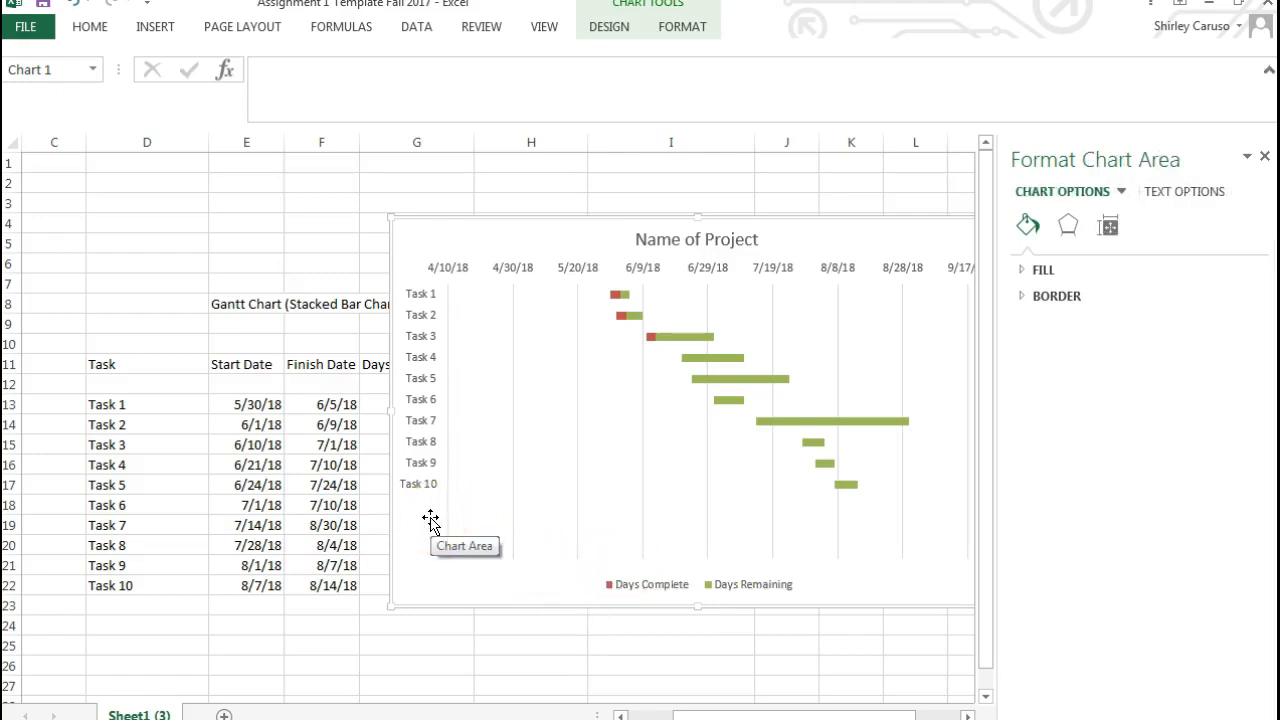
Step: Move the chart clear of the table, into the empty columns well beyond the Duration column
left_click_drag(854, 223, 696, 217)
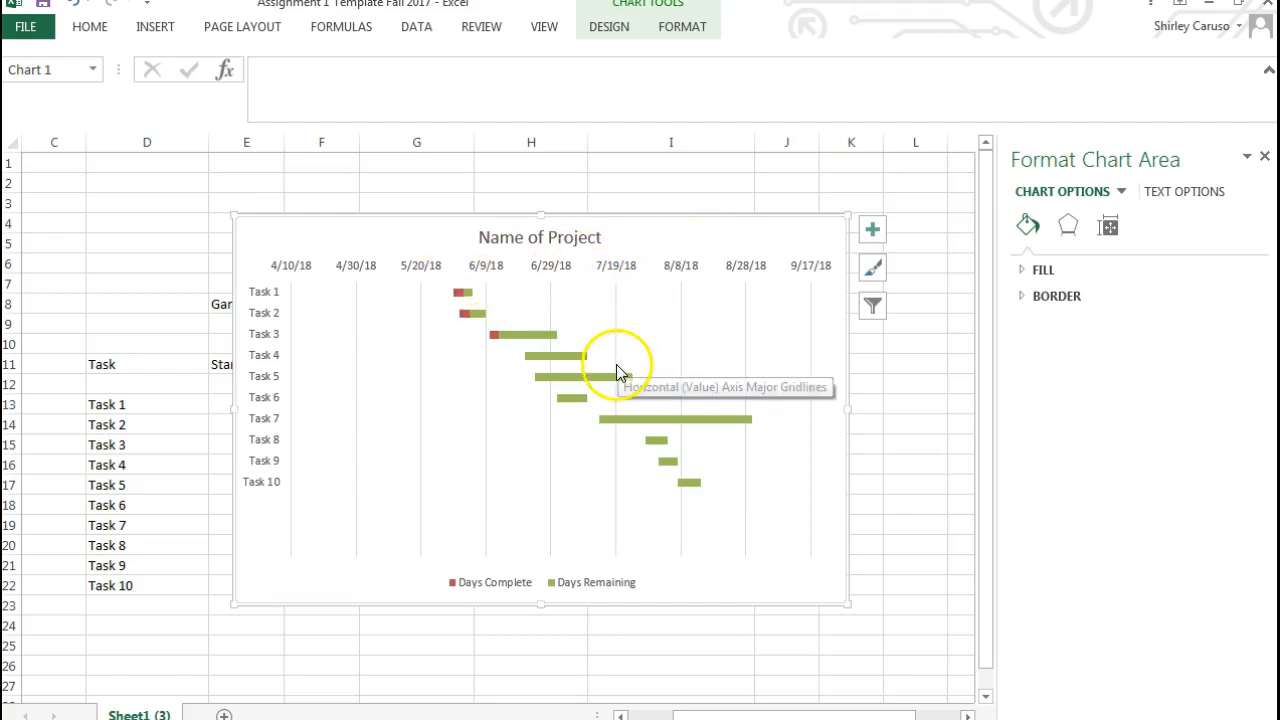
mouse_move(460, 304)
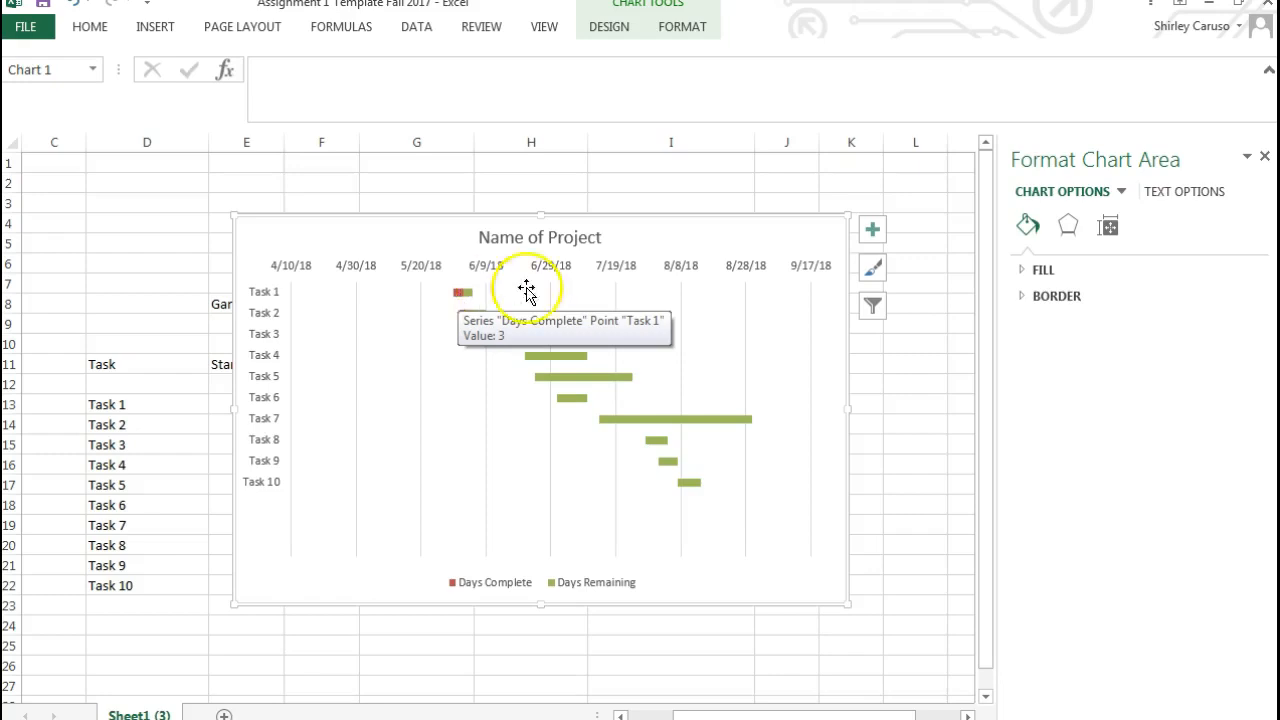
left_click_drag(606, 226, 813, 328)
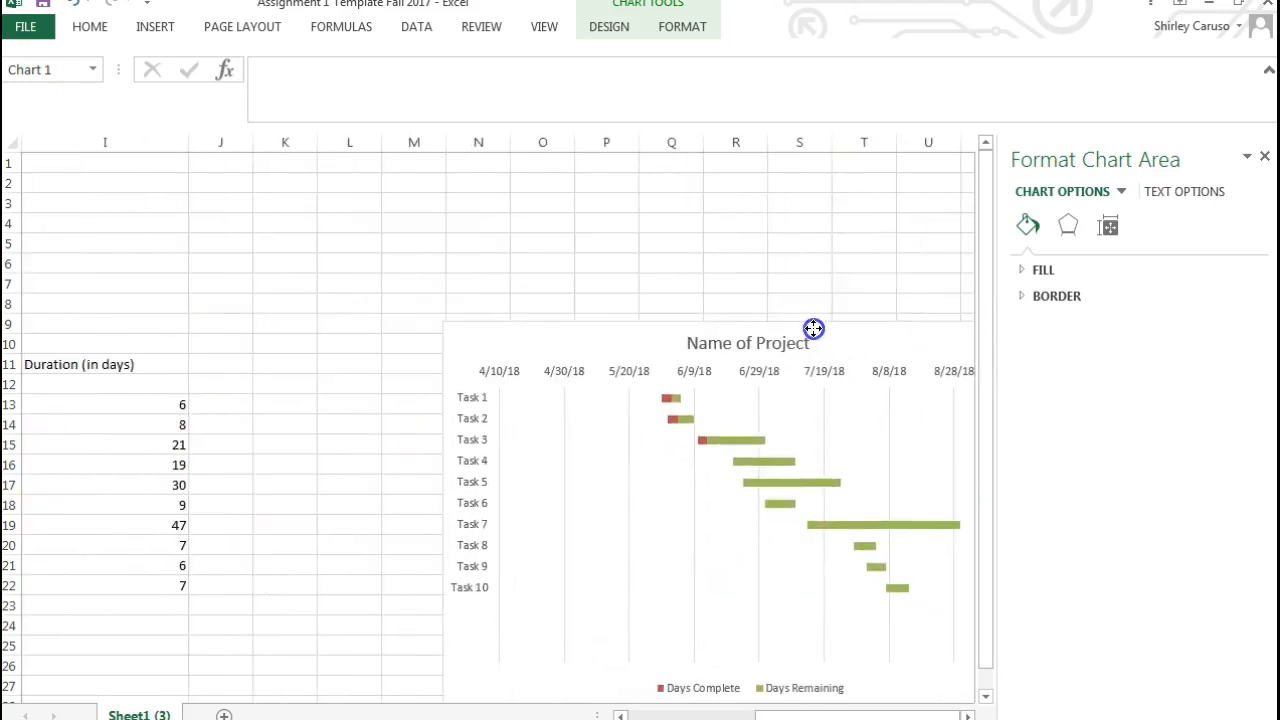
Step: Set Task 1's Days Completed value in G13 to 6
left_click(297, 563)
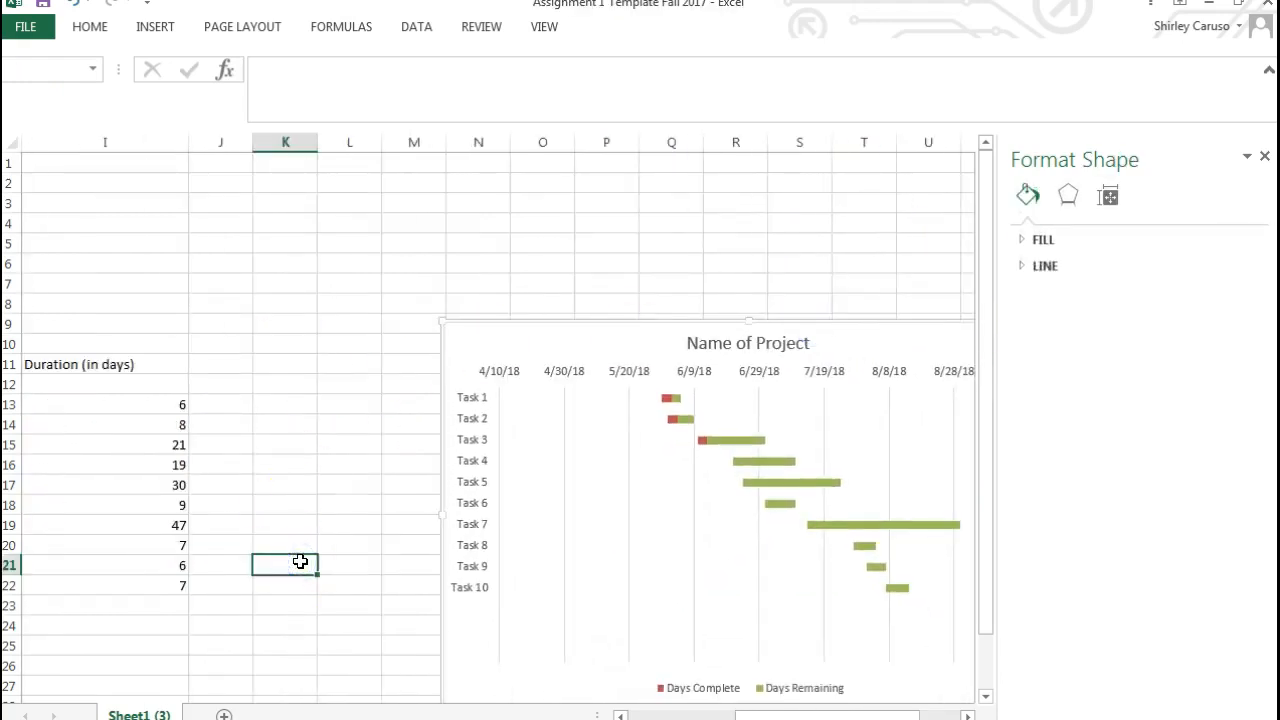
key("Home")
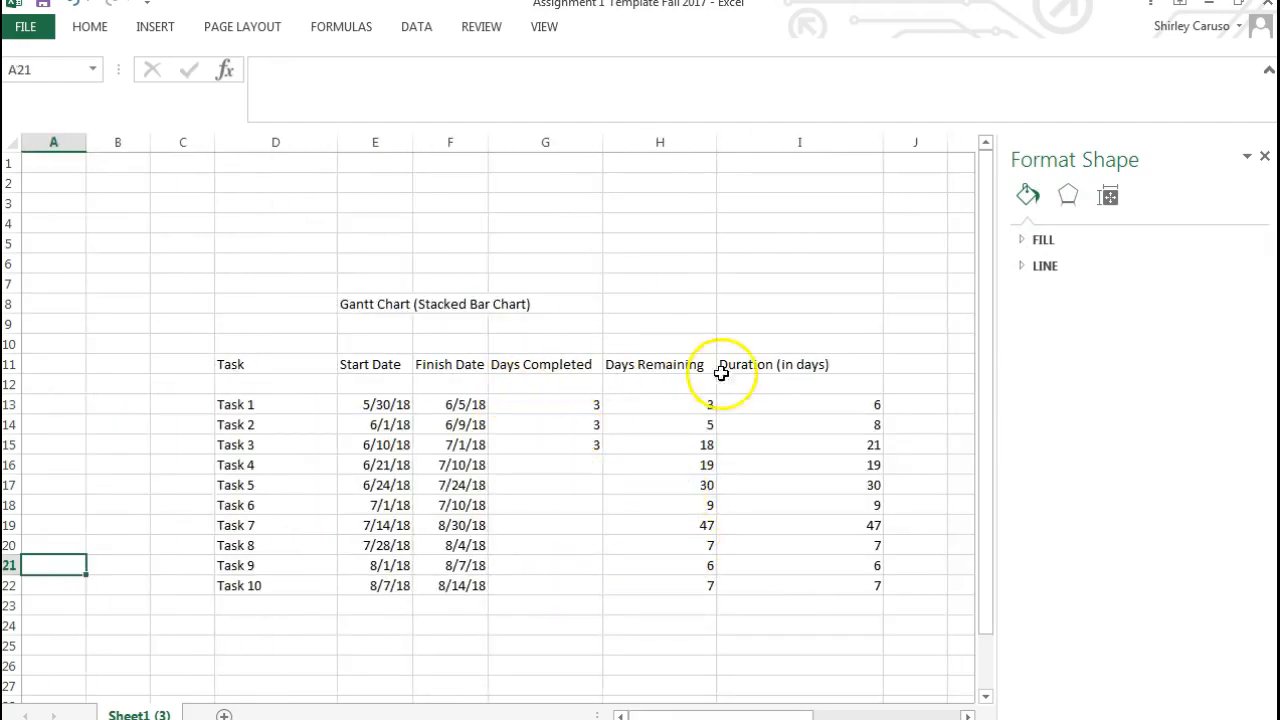
left_click(549, 402)
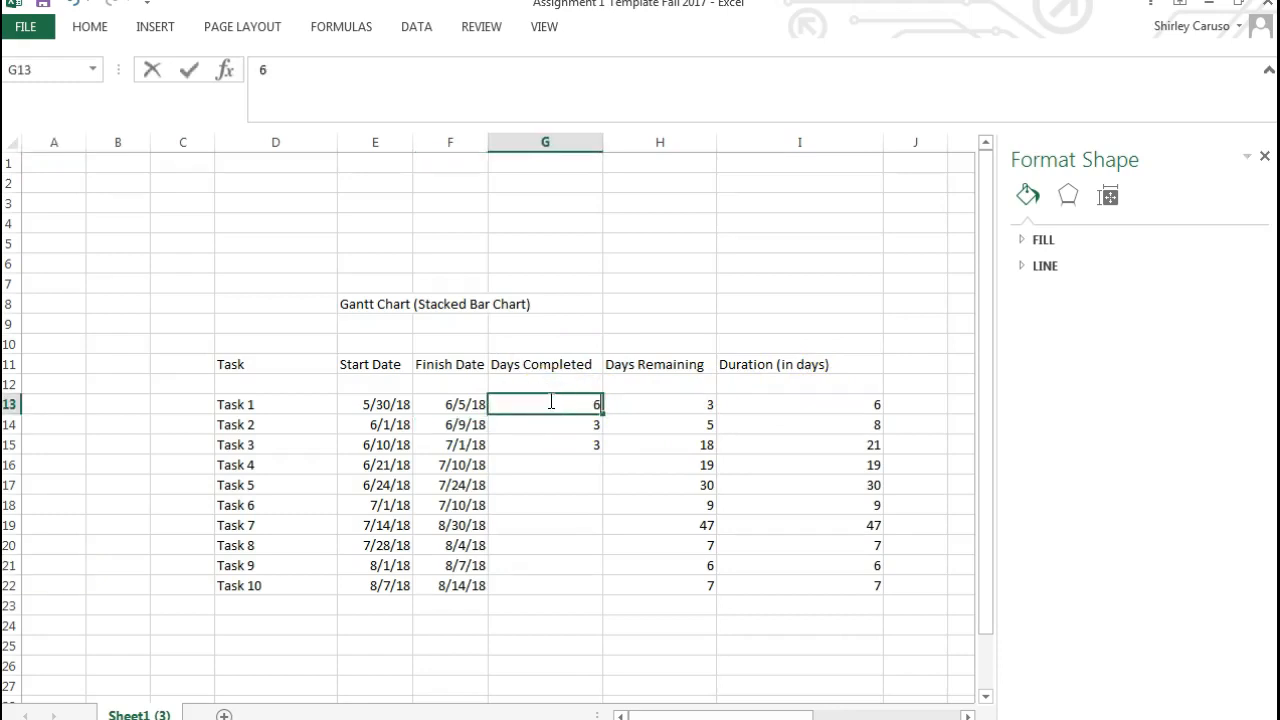
key("Tab")
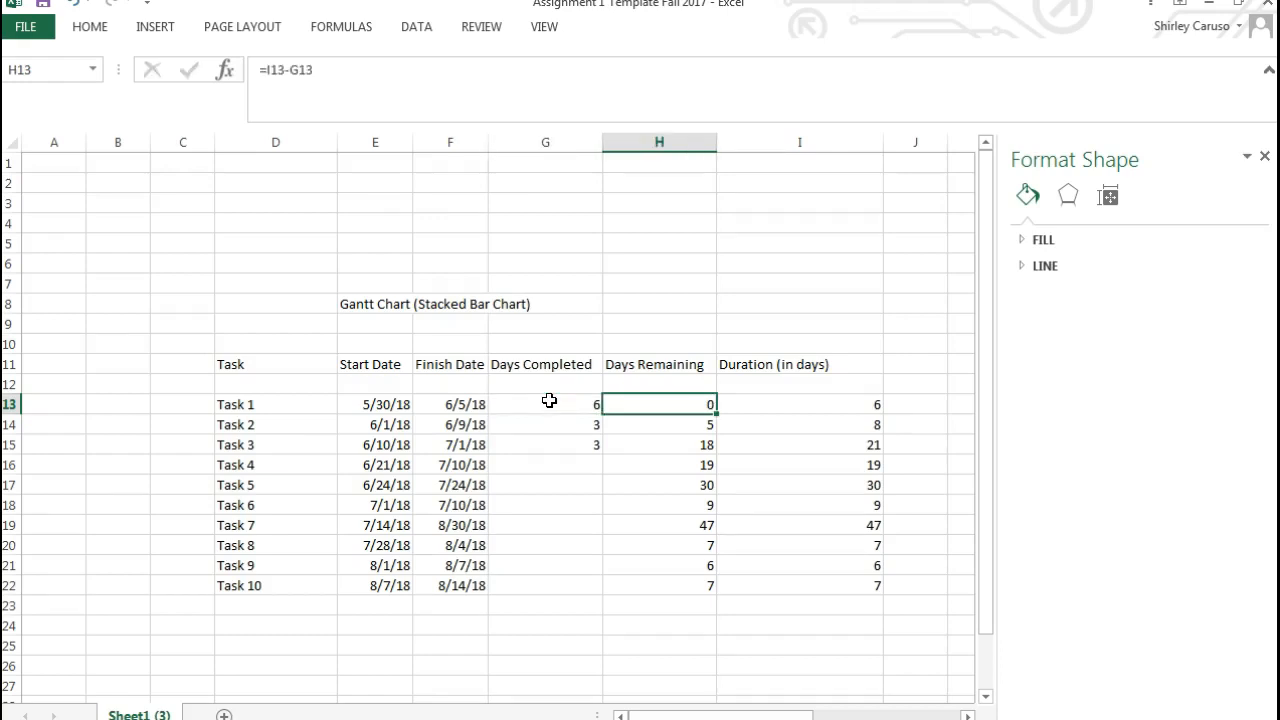
Step: Bring the chart closer to the table, placing it over about columns H to O
key("Right")
key("Right")
key("Right")
key("Right")
key("Right")
key("Right")
key("Right")
key("Right")
key("Right")
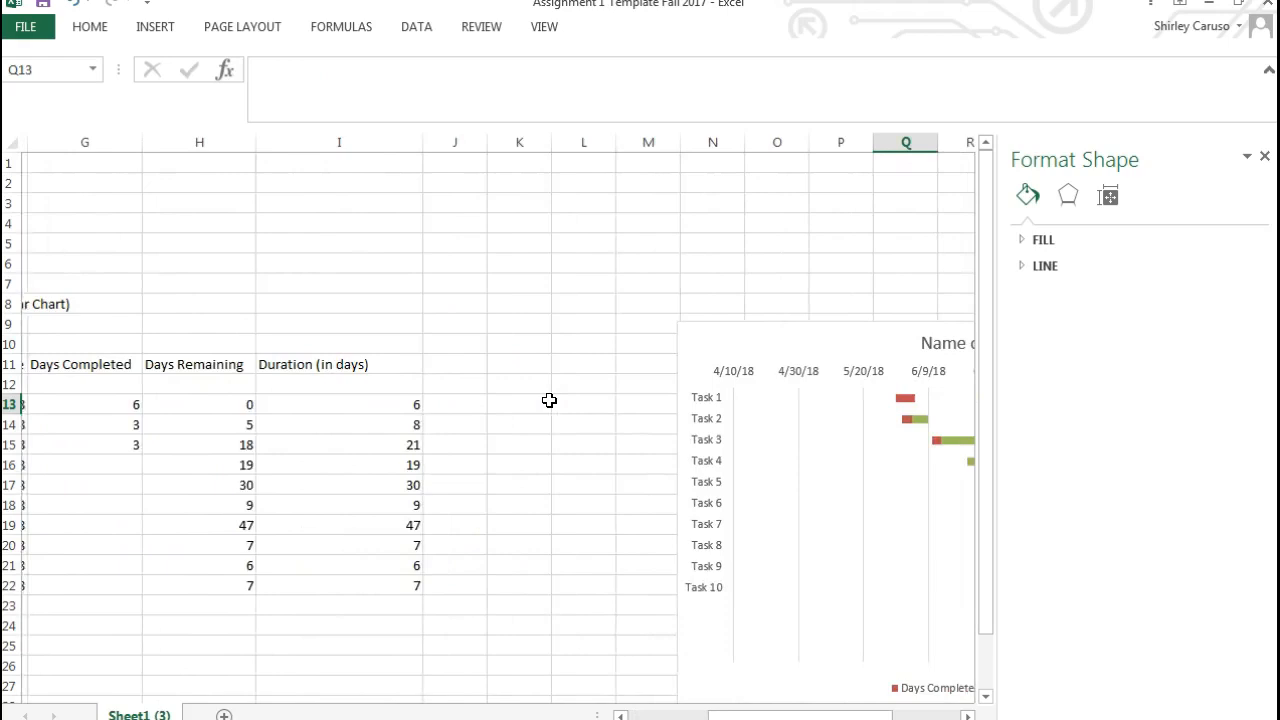
left_click_drag(768, 336, 484, 255)
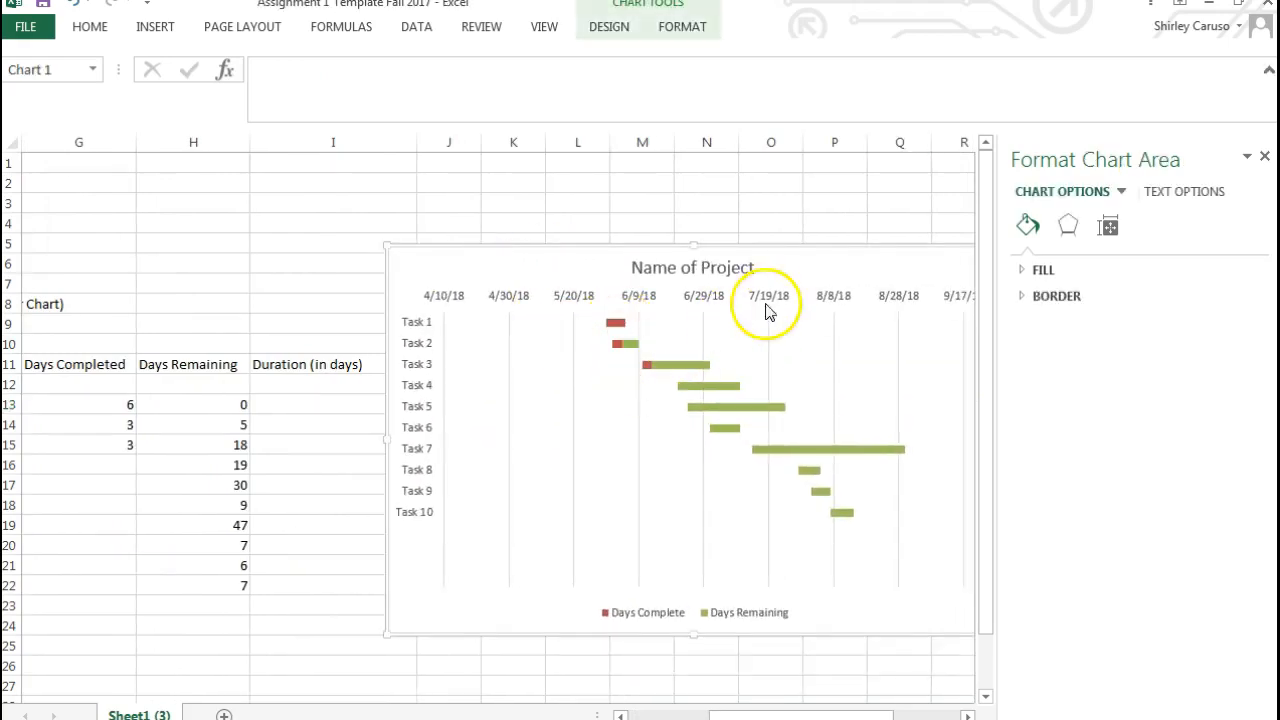
mouse_move(809, 266)
left_mouse_down()
mouse_move(623, 234)
mouse_move(622, 247)
left_mouse_up()
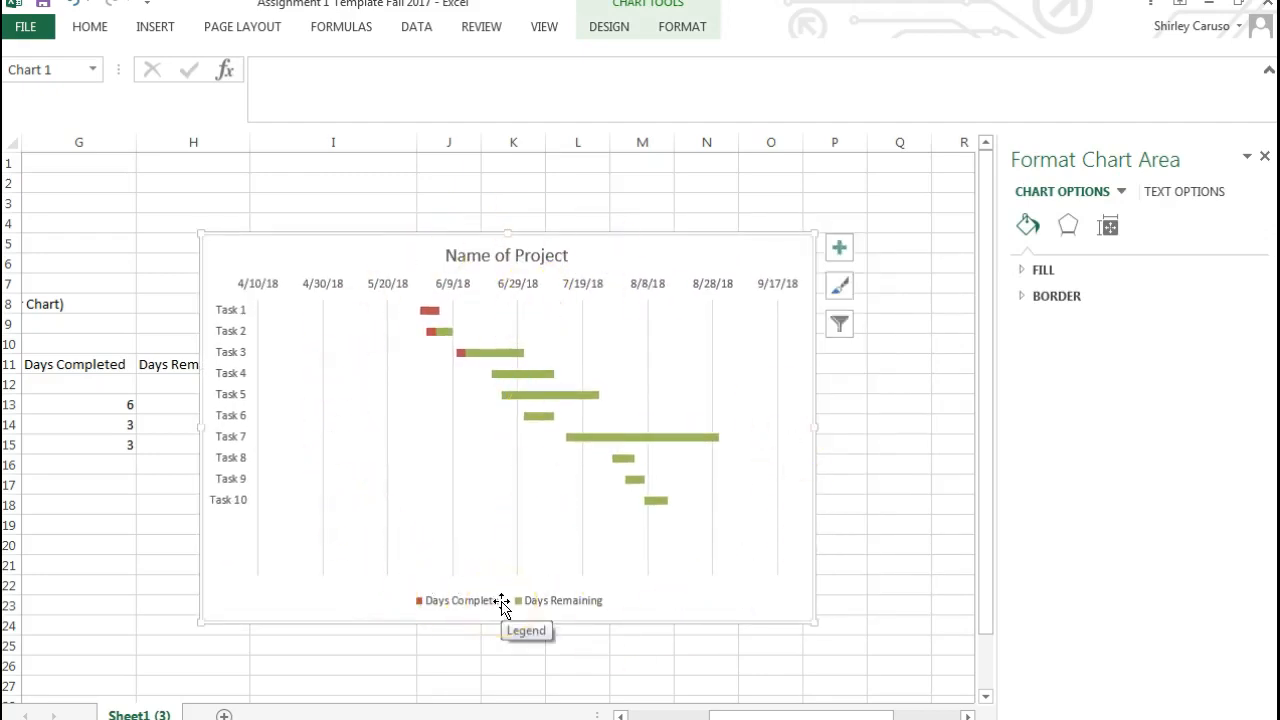
Step: Cut the whole chart, paste it into a new worksheet, and position it over about columns B to L
right_click(392, 408)
left_click(720, 253)
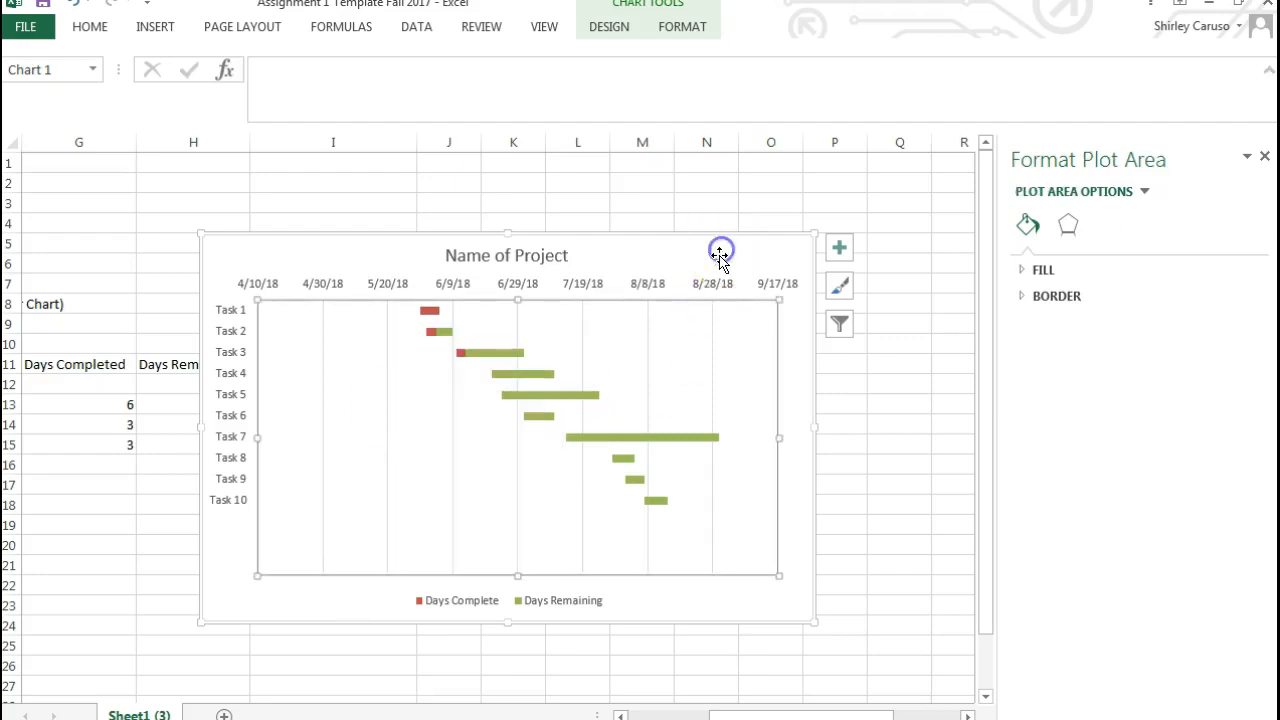
right_click(720, 256)
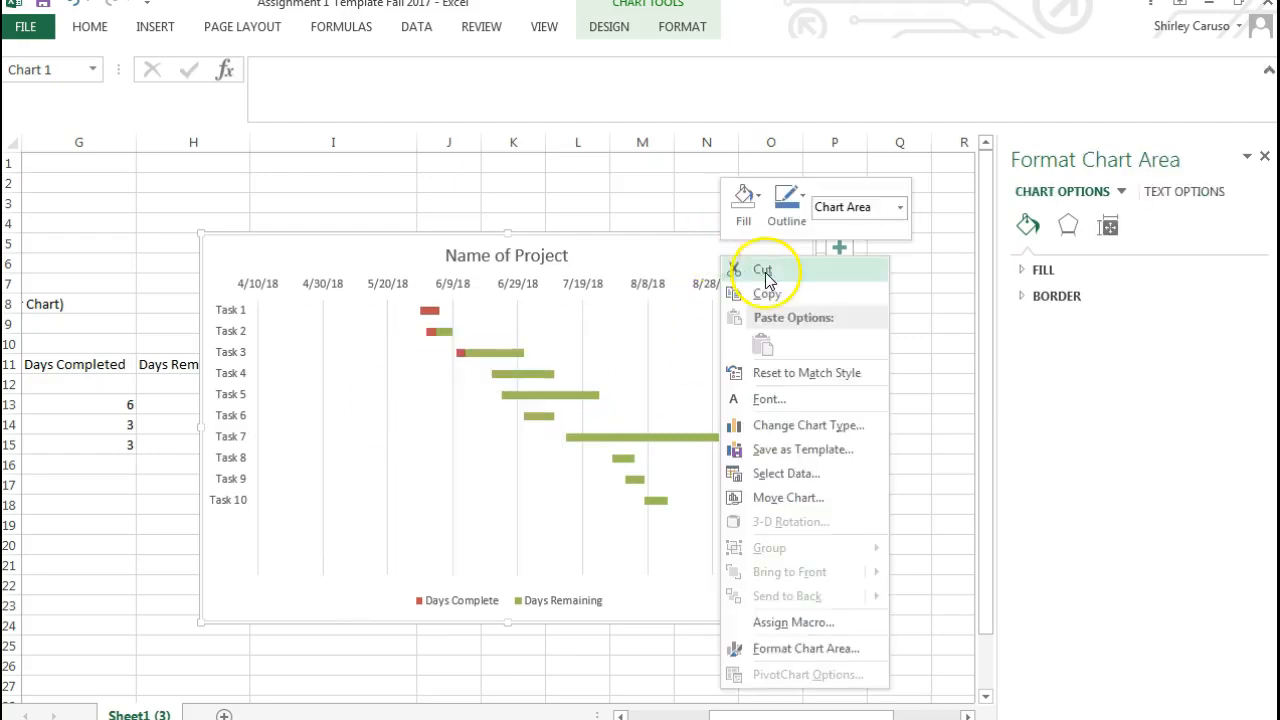
left_click(765, 272)
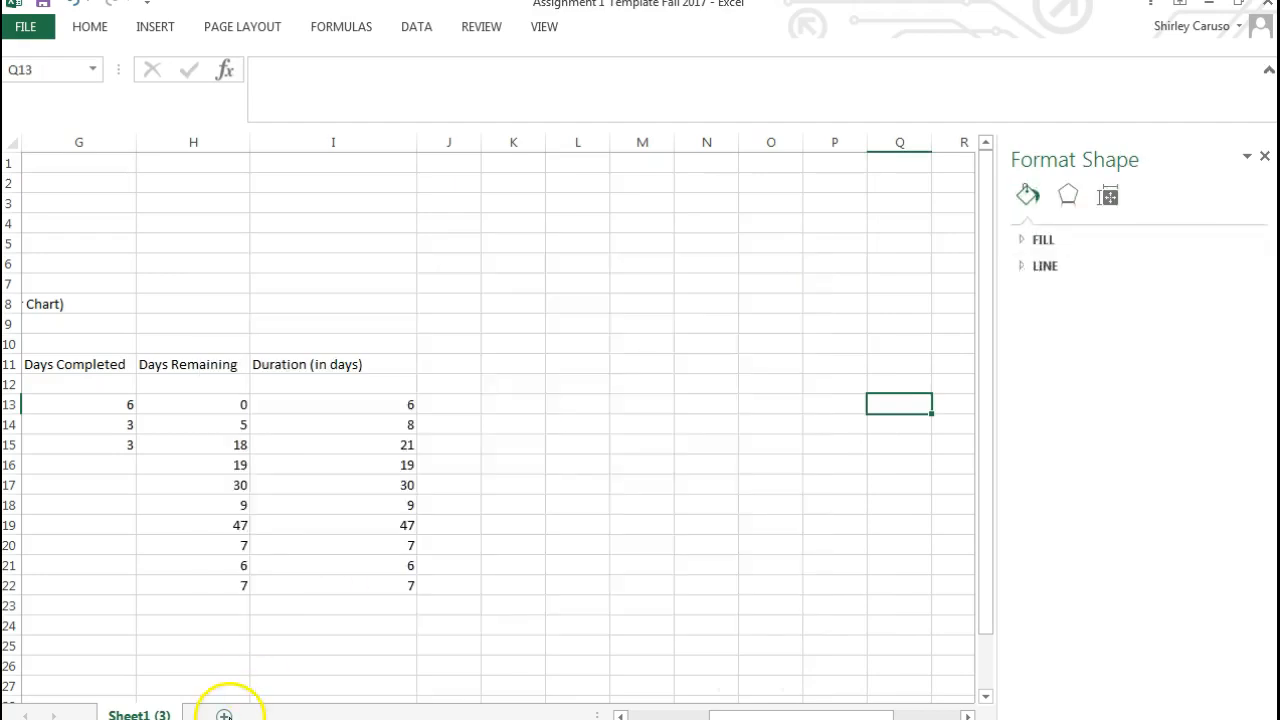
left_click(224, 714)
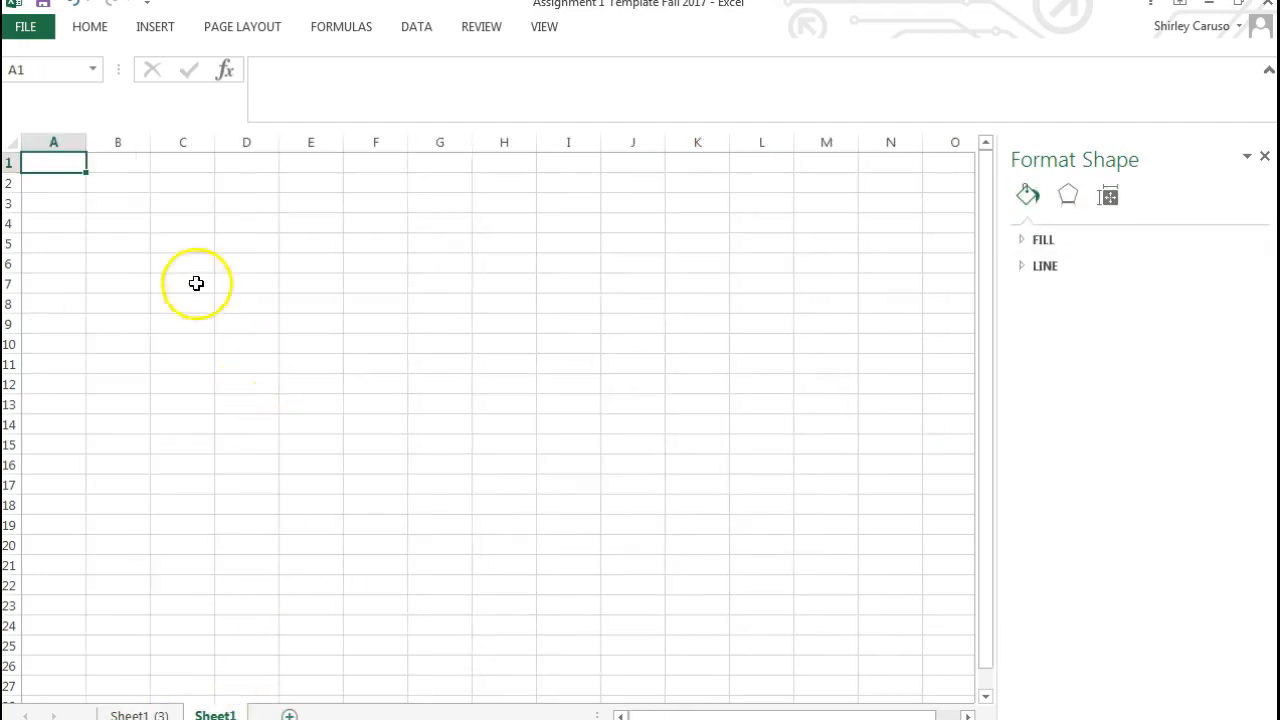
key("ctrl+v")
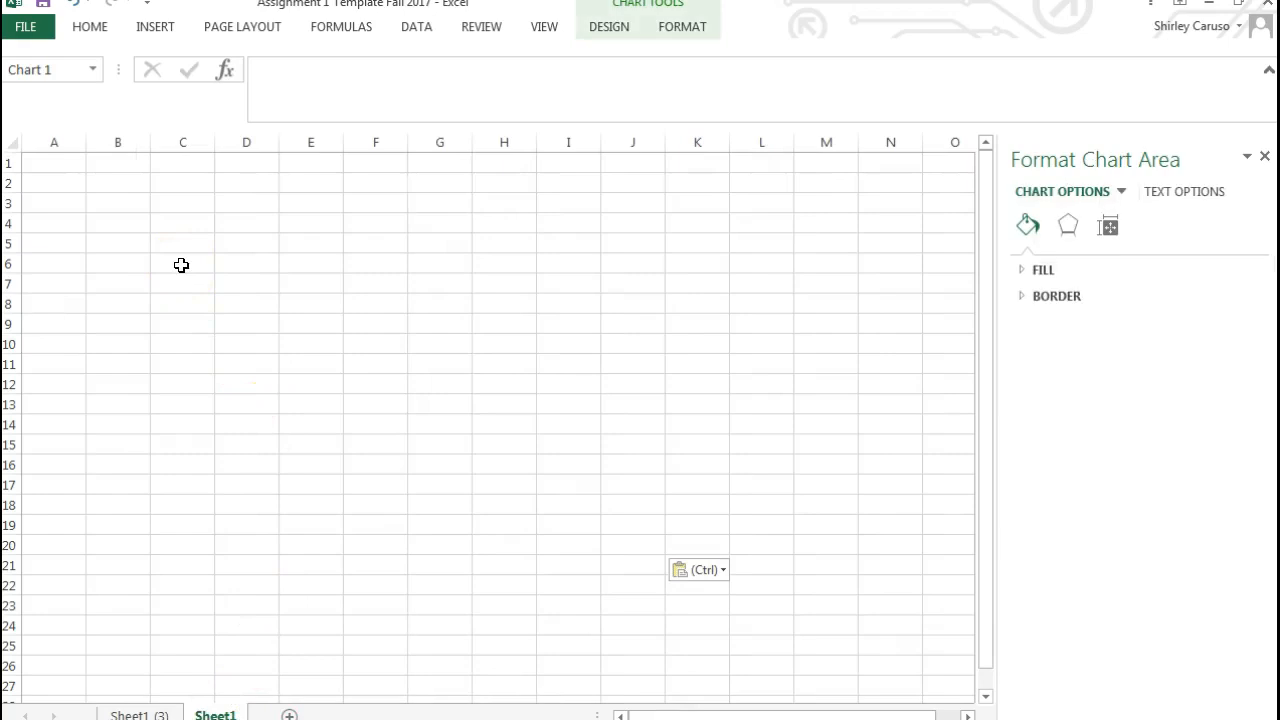
left_click_drag(229, 190, 336, 229)
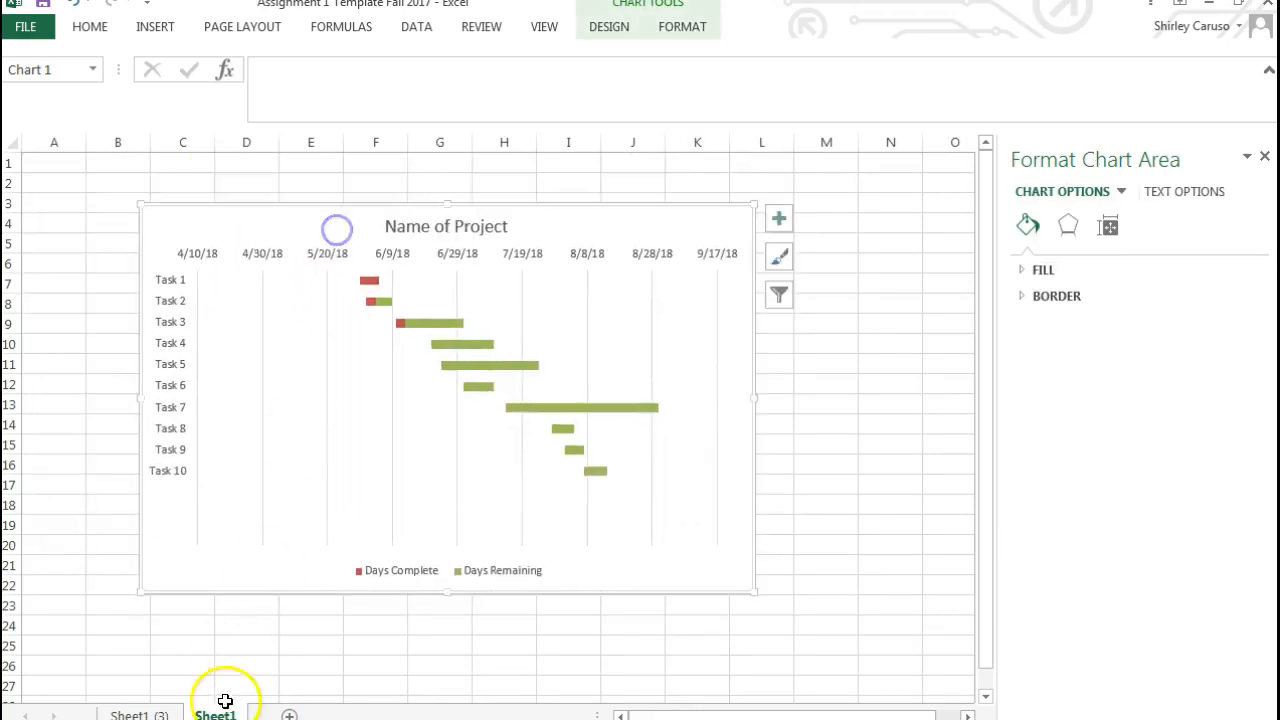
Step: Set Task 2's Days Completed value in G14 to 8, and check its bar in the chart on Sheet1
left_click(142, 714)
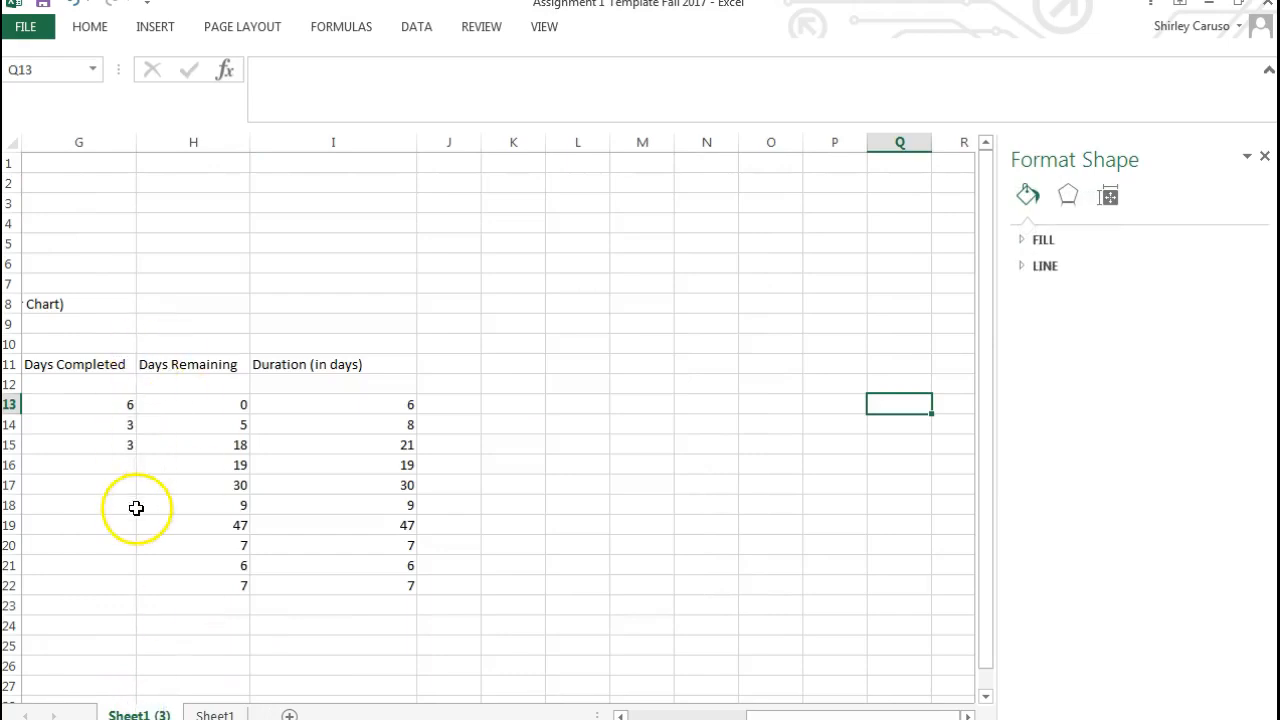
left_click(119, 426)
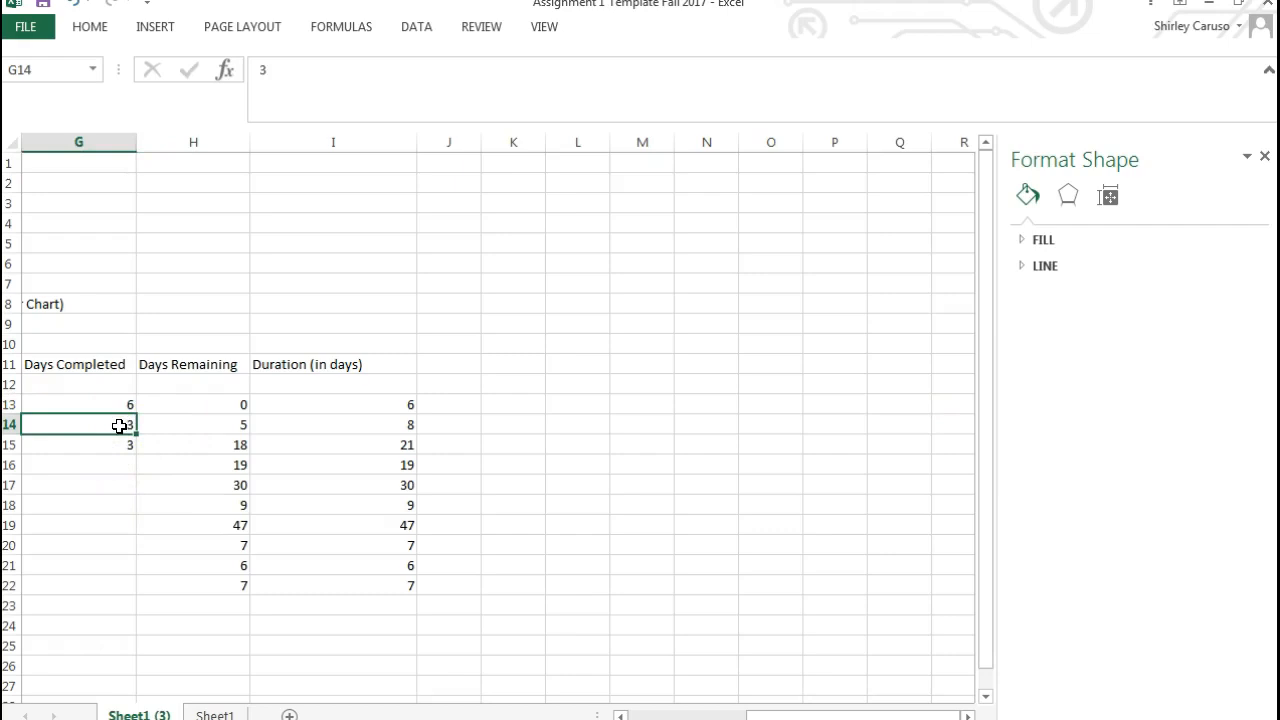
left_click(191, 503)
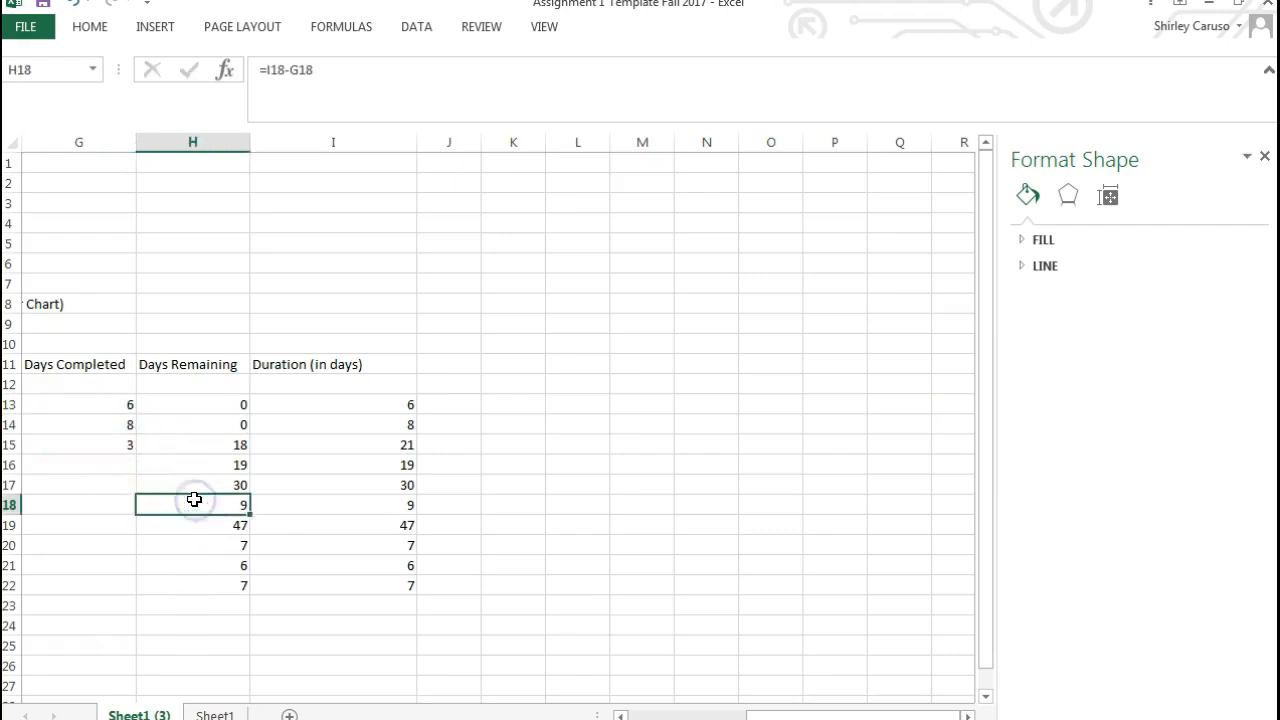
left_click(215, 714)
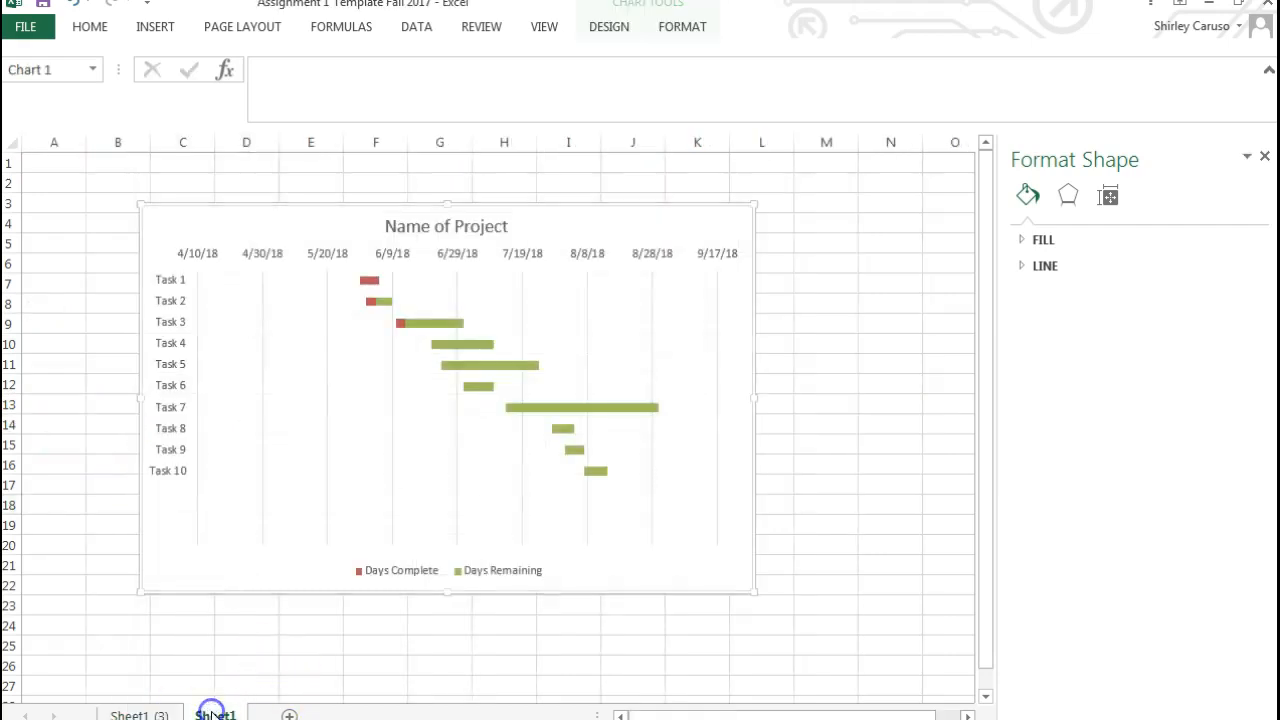
left_click(471, 511)
mouse_move(376, 308)
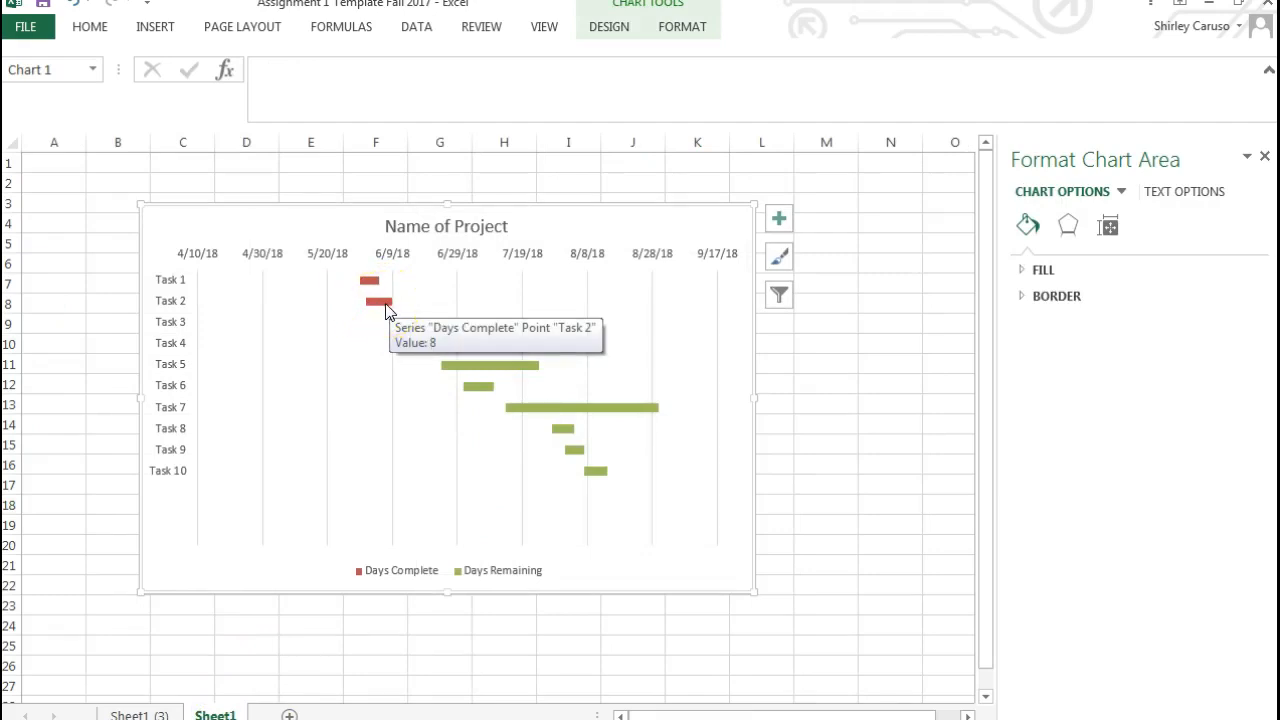
left_click(697, 350)
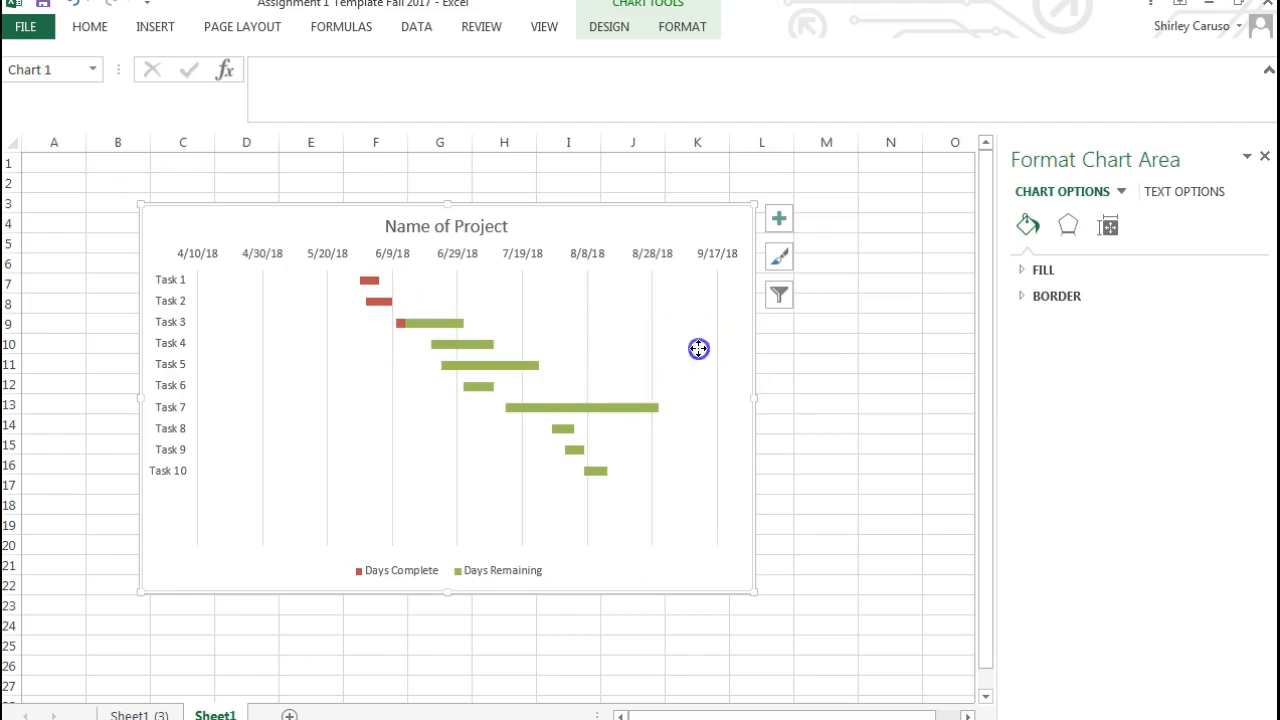
Step: Cut the whole chart from Sheet1 and paste it into Sheet1 (3) at D25, below the task table
left_click(732, 210)
right_click(733, 212)
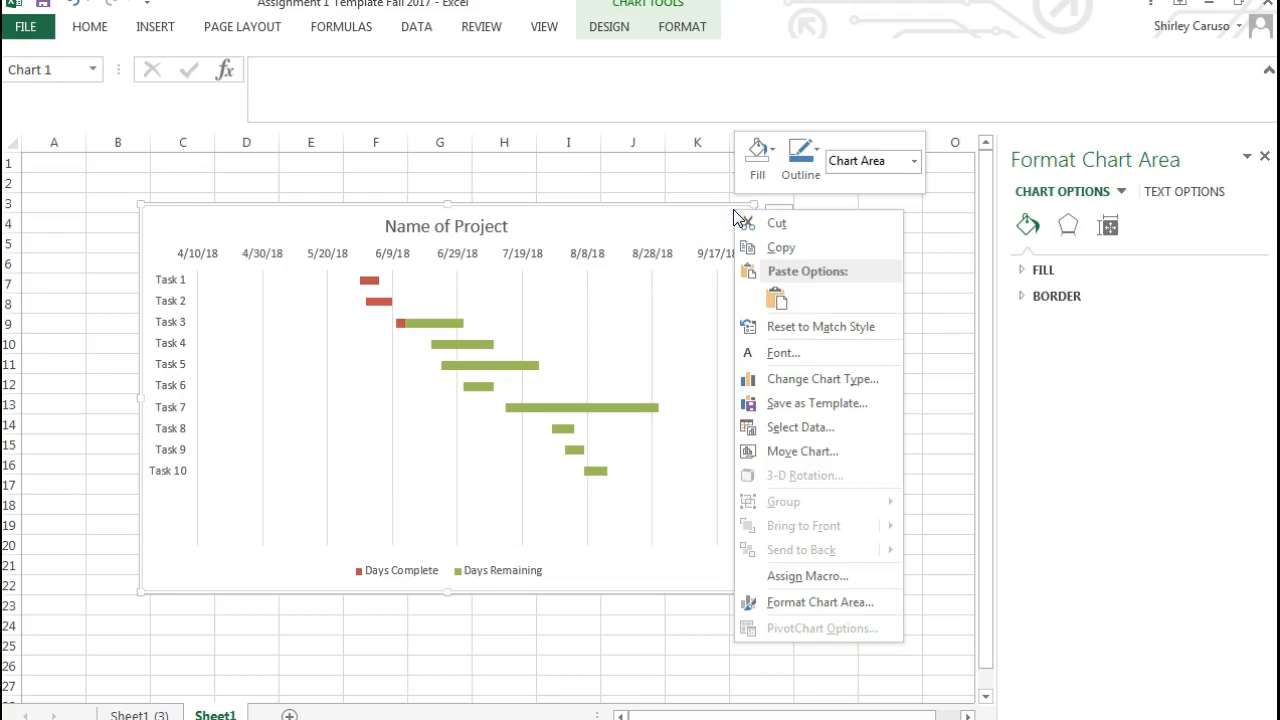
left_click(777, 221)
left_click(139, 714)
scroll(300, 580, "down", 4)
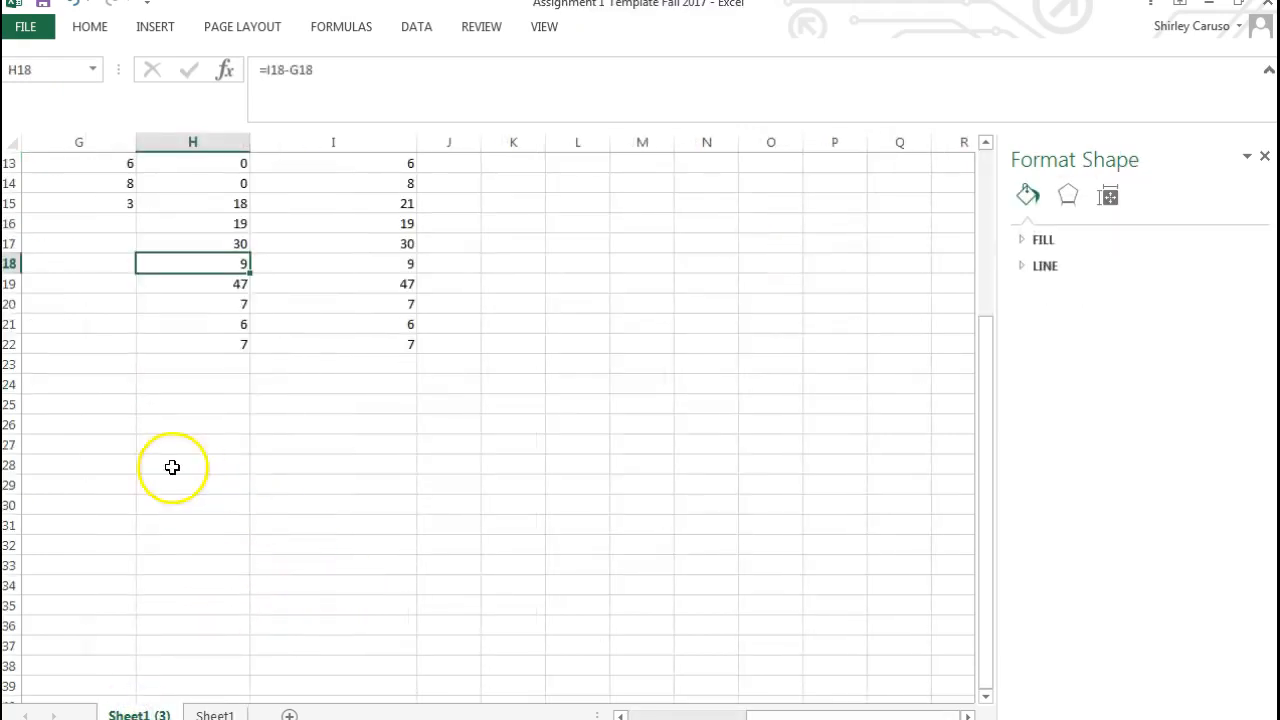
left_click(101, 443)
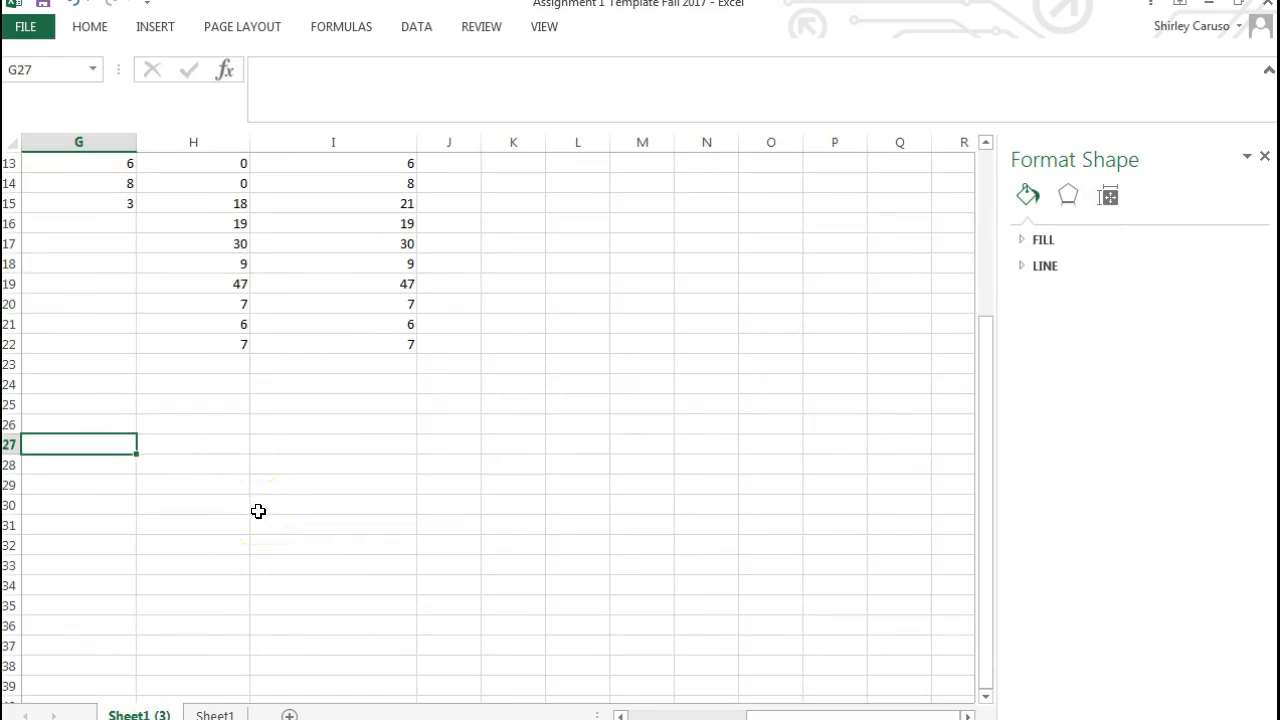
key("Left")
key("Left")
key("Left")
key("Left")
key("Left")
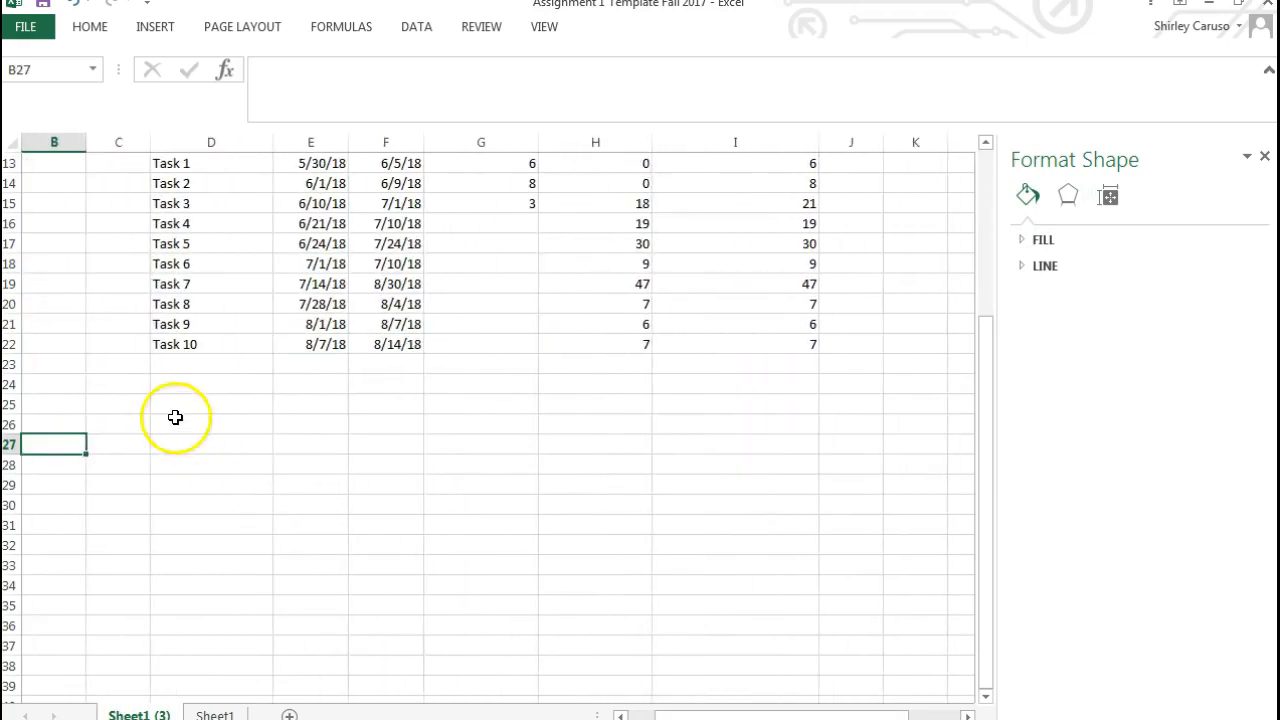
left_click(175, 402)
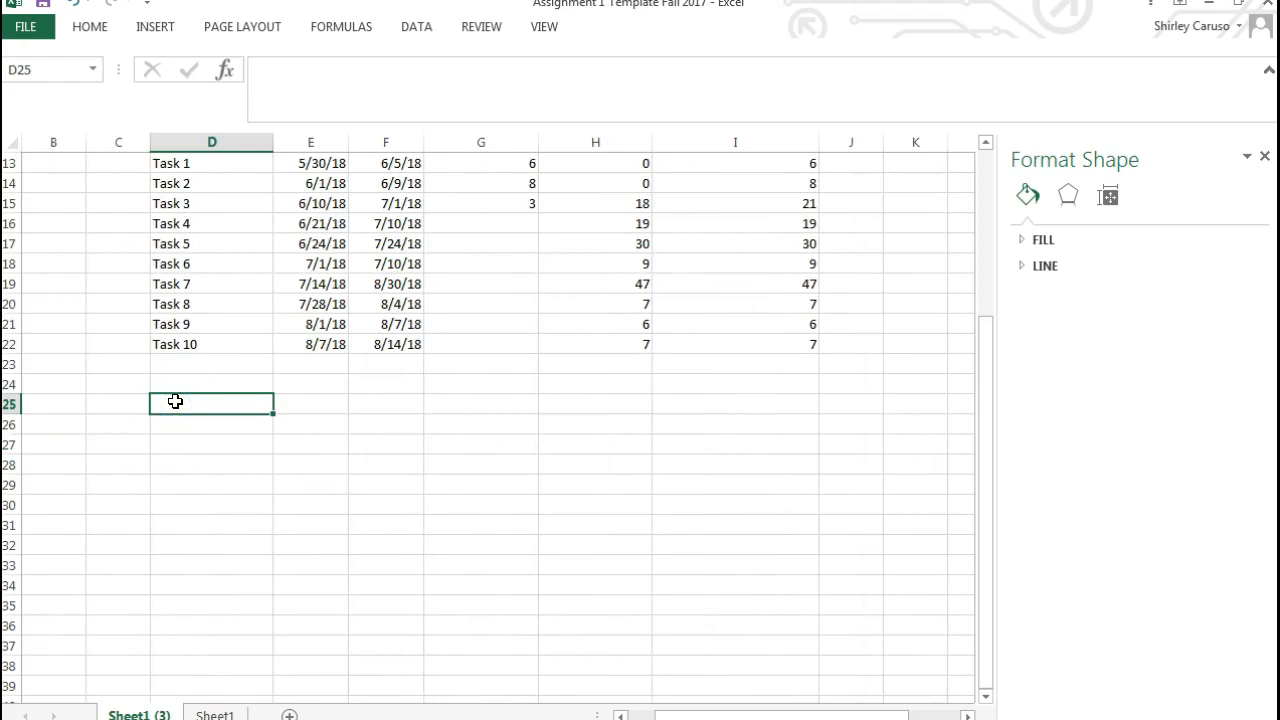
key("ctrl+v")
Step: Nudge the pasted chart up to start at row 24, just below the table, and review it in full
mouse_move(513, 395)
left_mouse_down()
mouse_move(526, 397)
mouse_move(551, 360)
mouse_move(511, 374)
mouse_move(511, 403)
mouse_move(511, 379)
left_mouse_up()
left_click(886, 569)
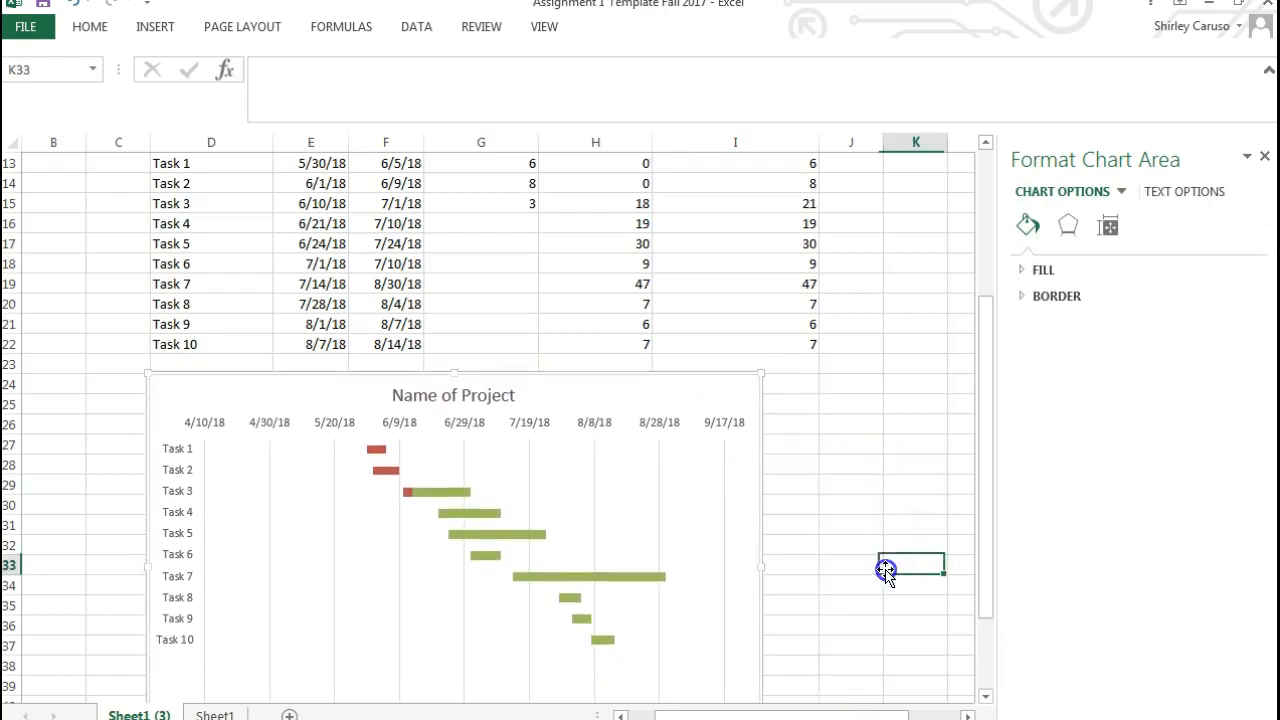
scroll(840, 611, "down", 5)
scroll(840, 611, "up", 2)
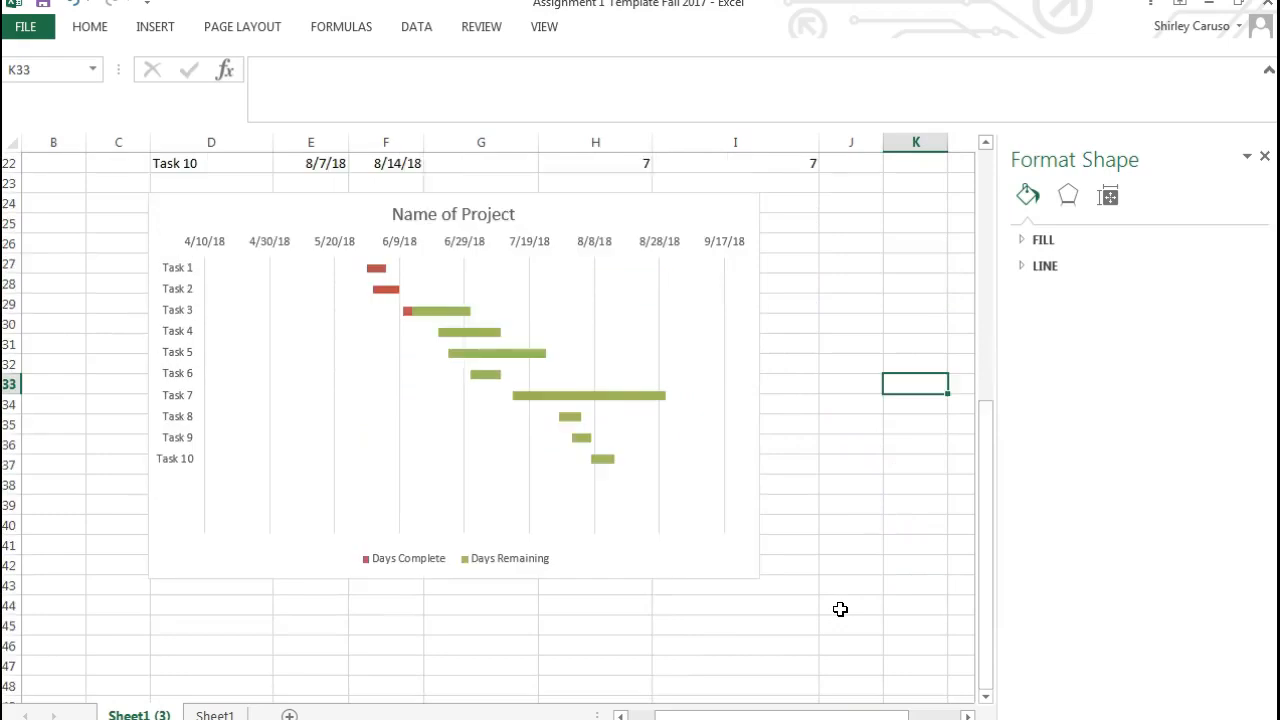
scroll(840, 609, "up", 2)
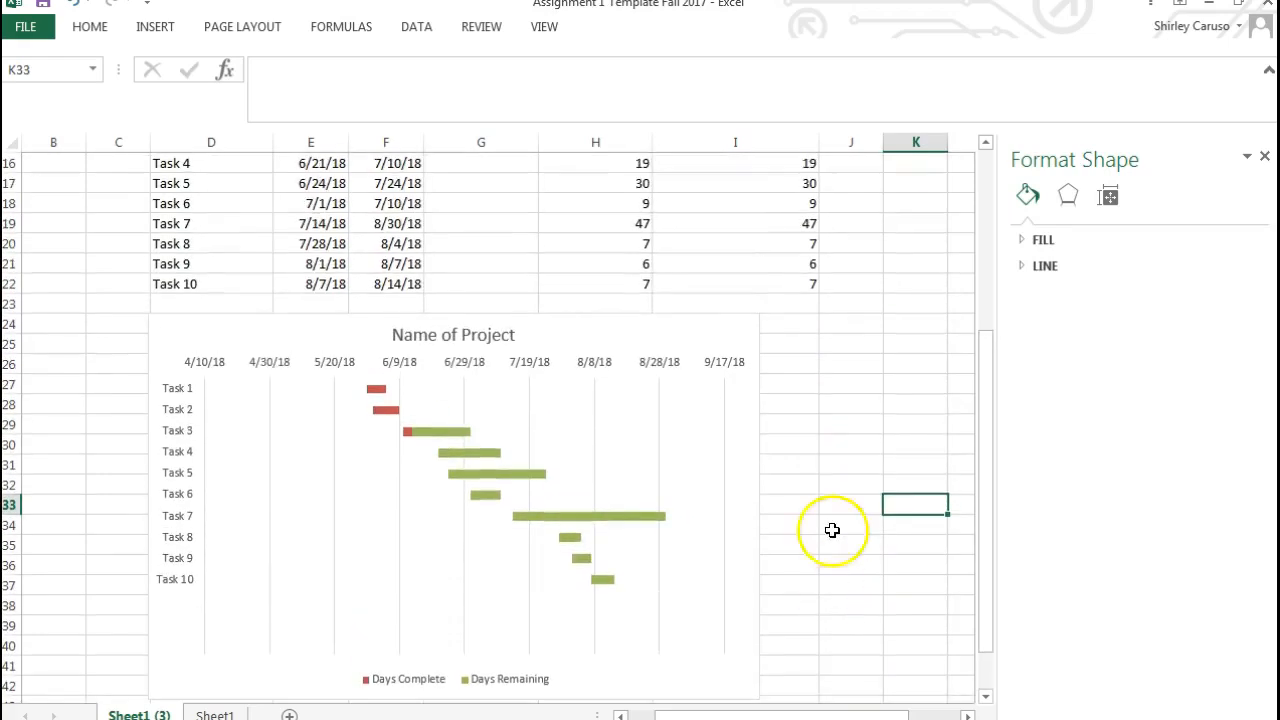
Step: Review the chart elements that can be added, previewing axis titles on the chart
left_click(752, 338)
left_click(787, 329)
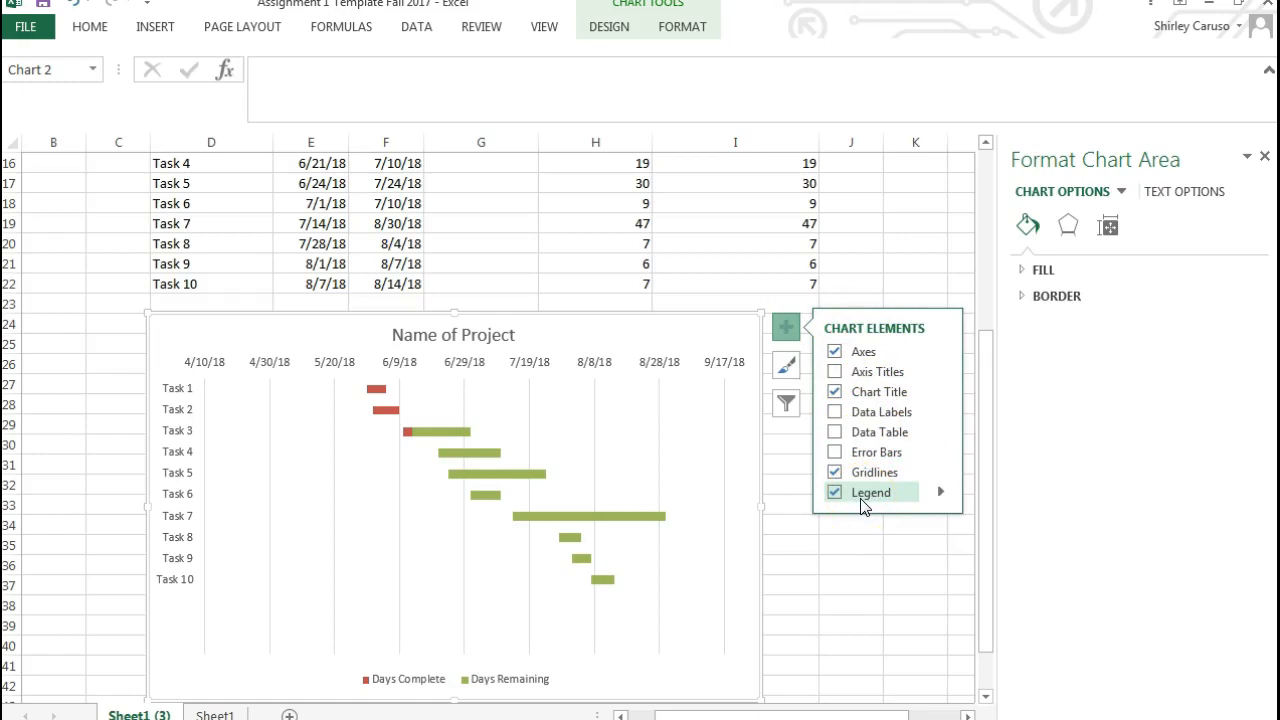
left_click(836, 415)
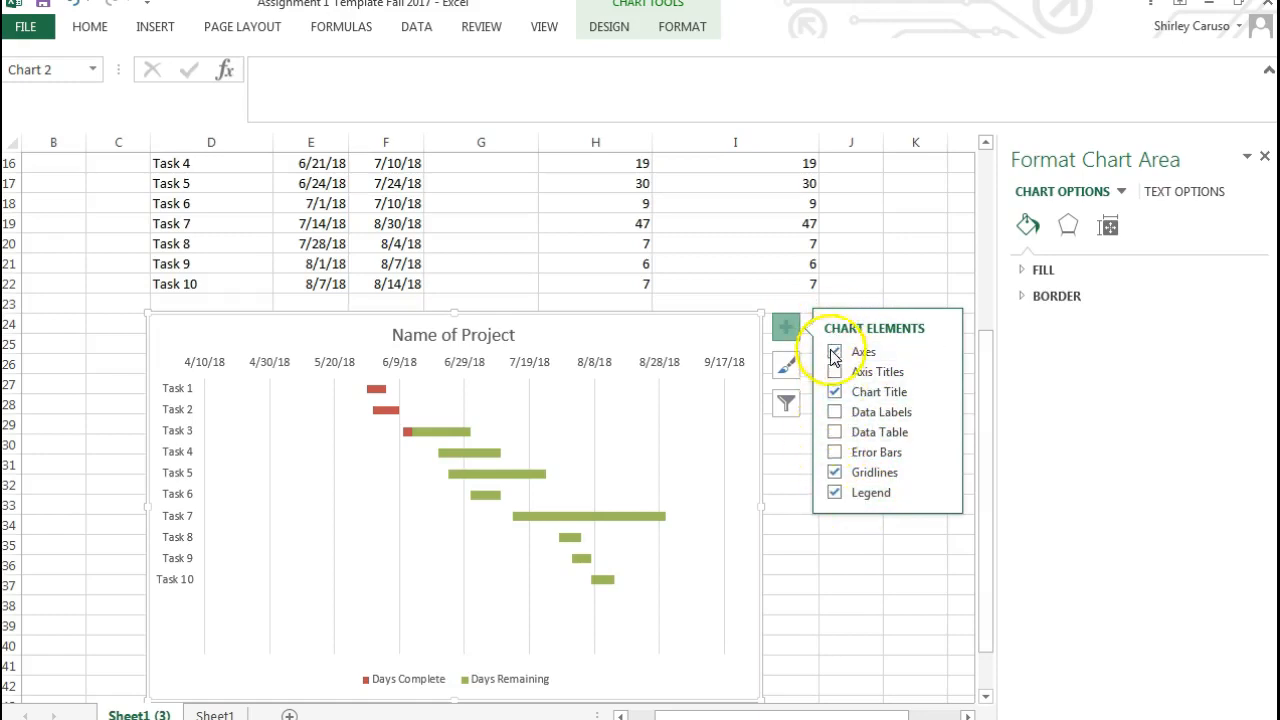
left_click(836, 434)
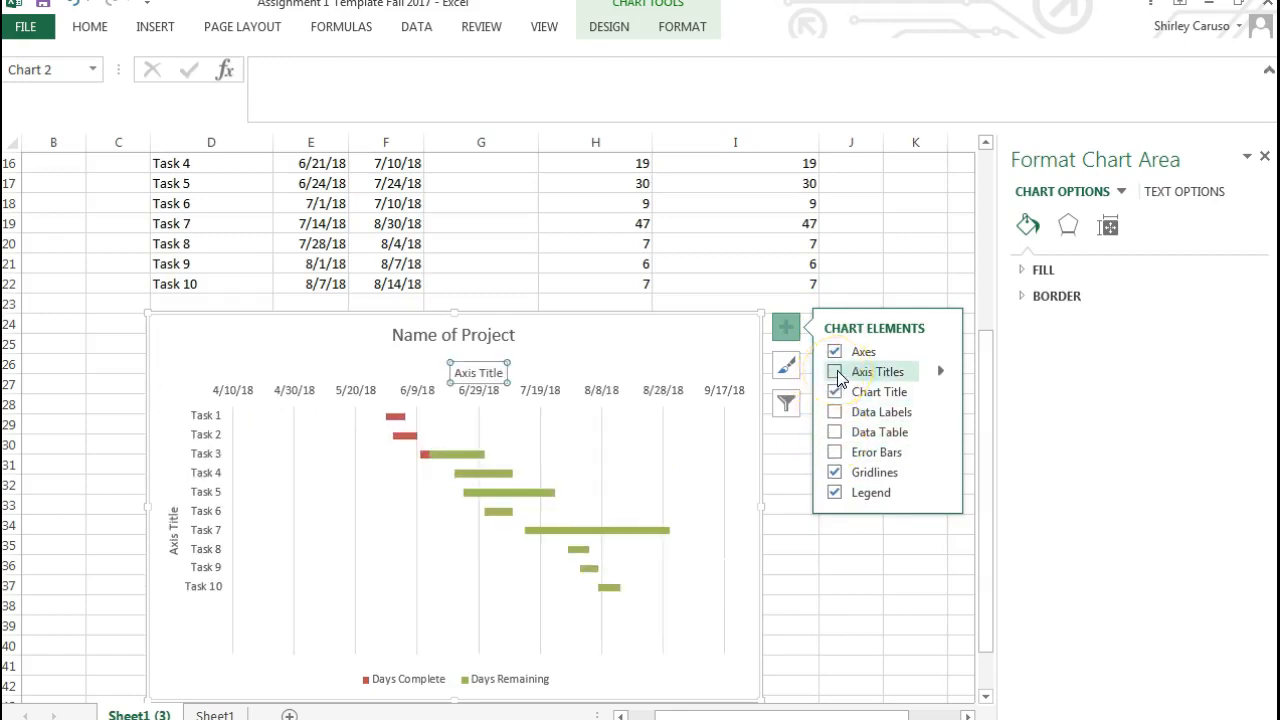
left_click(868, 593)
Step: Shift the chart right to about columns D to J, and set its date axis major unit to 10
left_click(690, 345)
left_click_drag(686, 324, 766, 331)
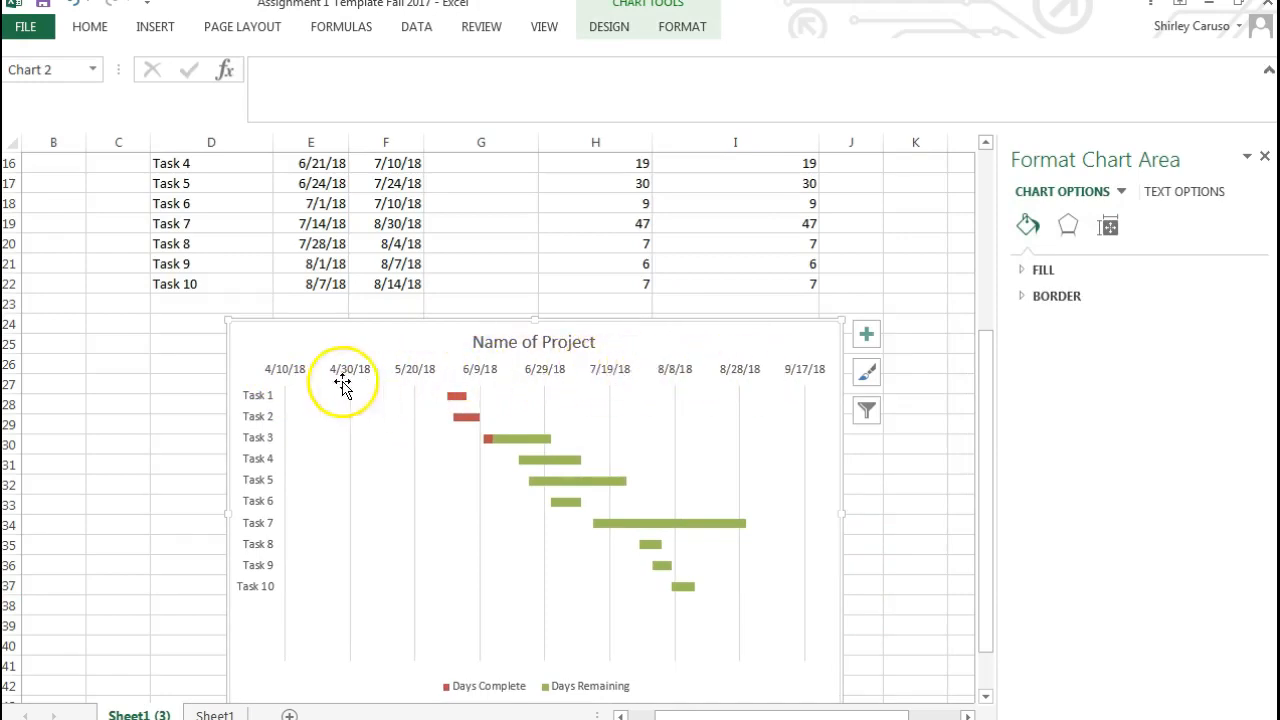
left_click(290, 378)
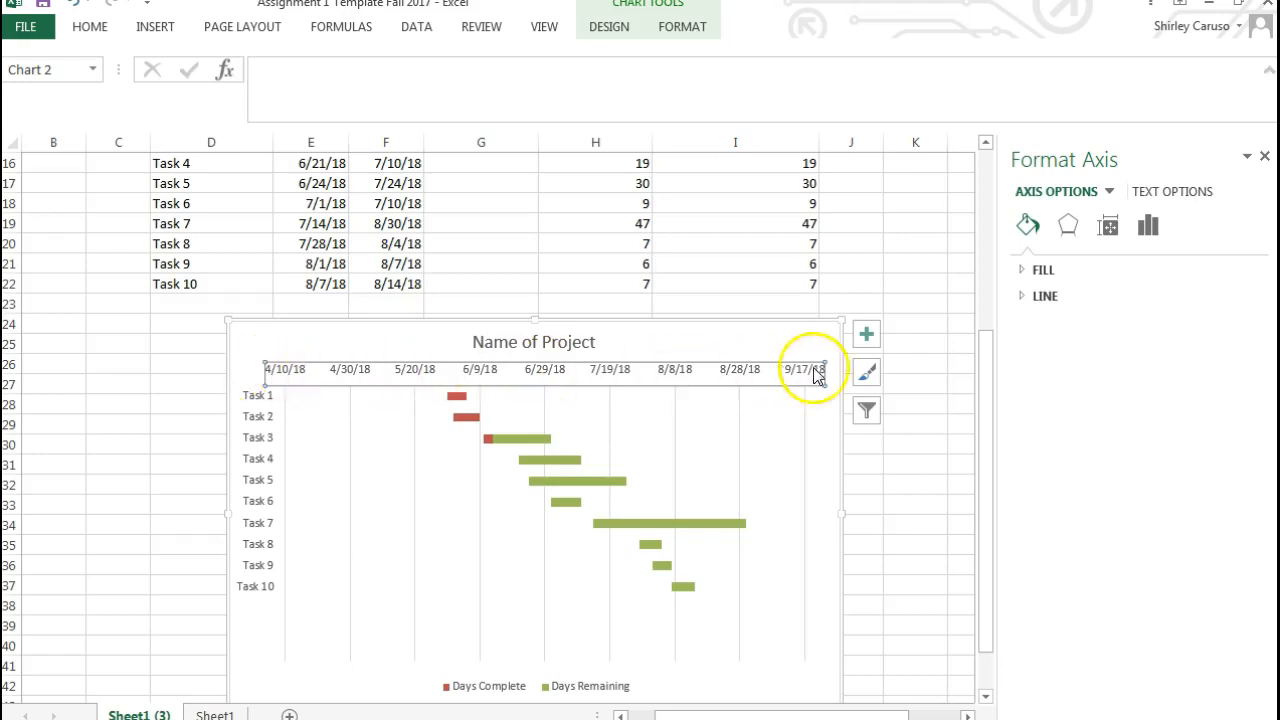
right_click(286, 376)
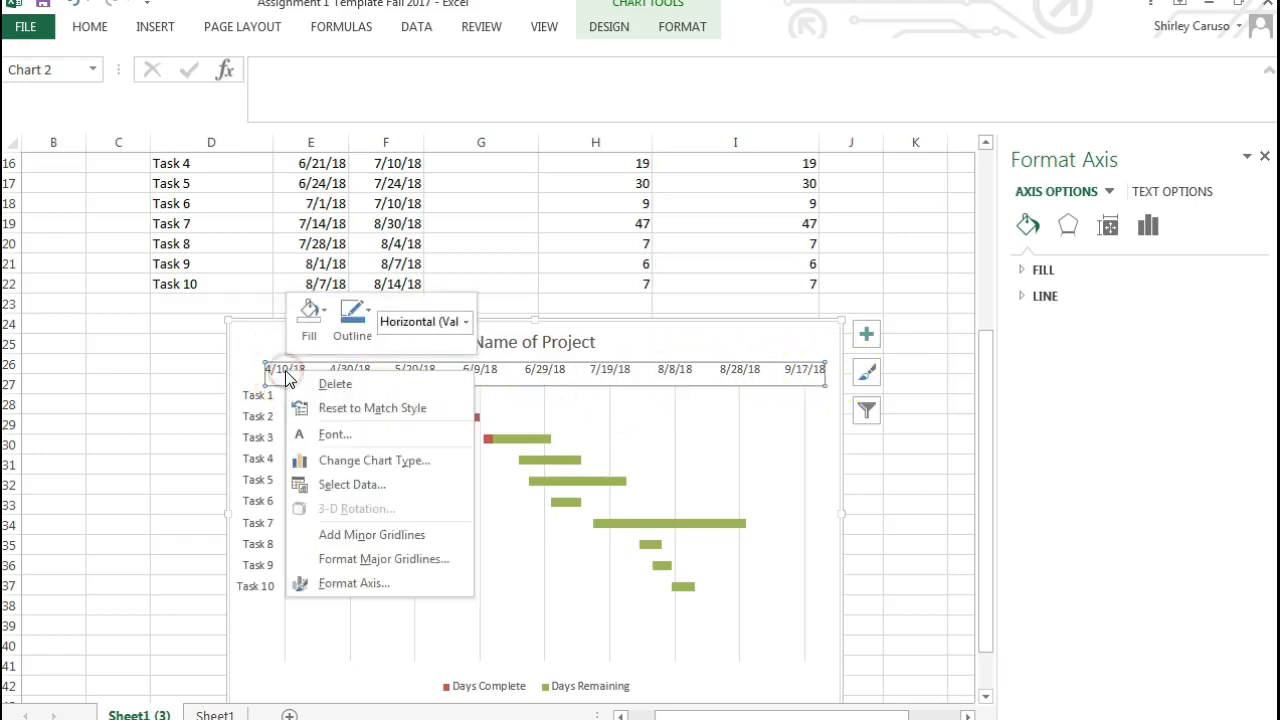
left_click(356, 584)
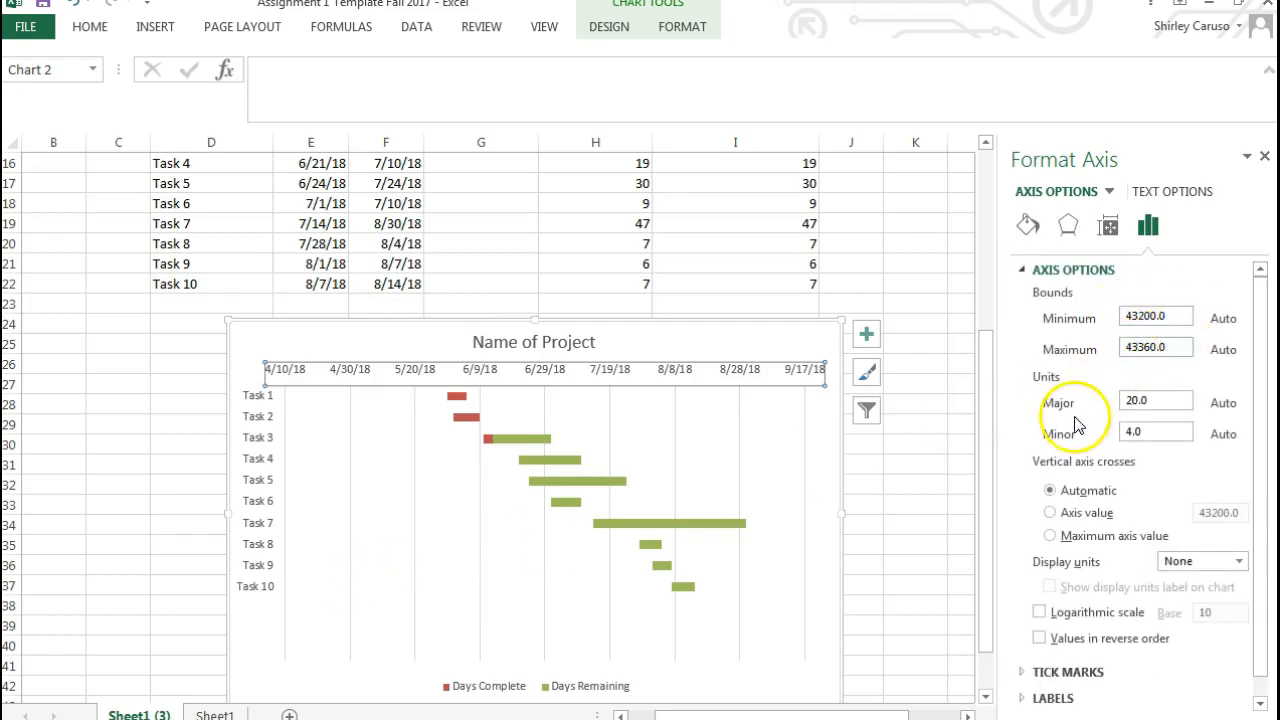
left_click(1157, 402)
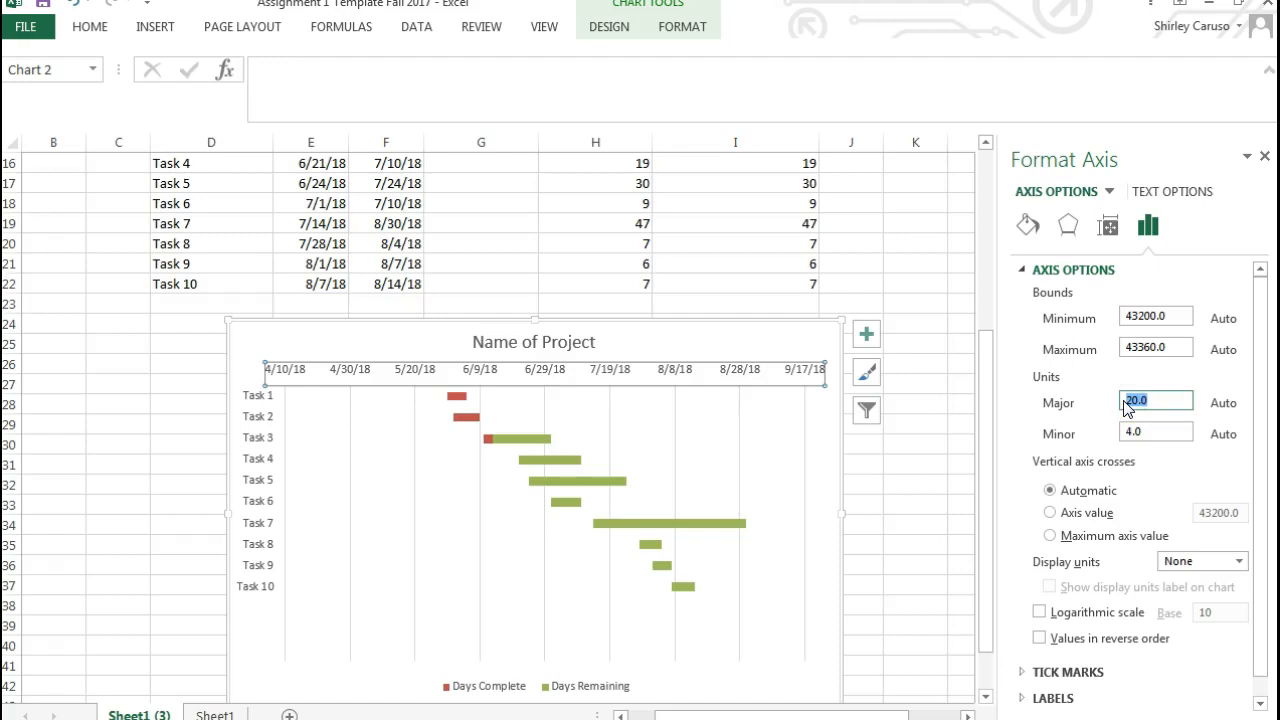
type("10")
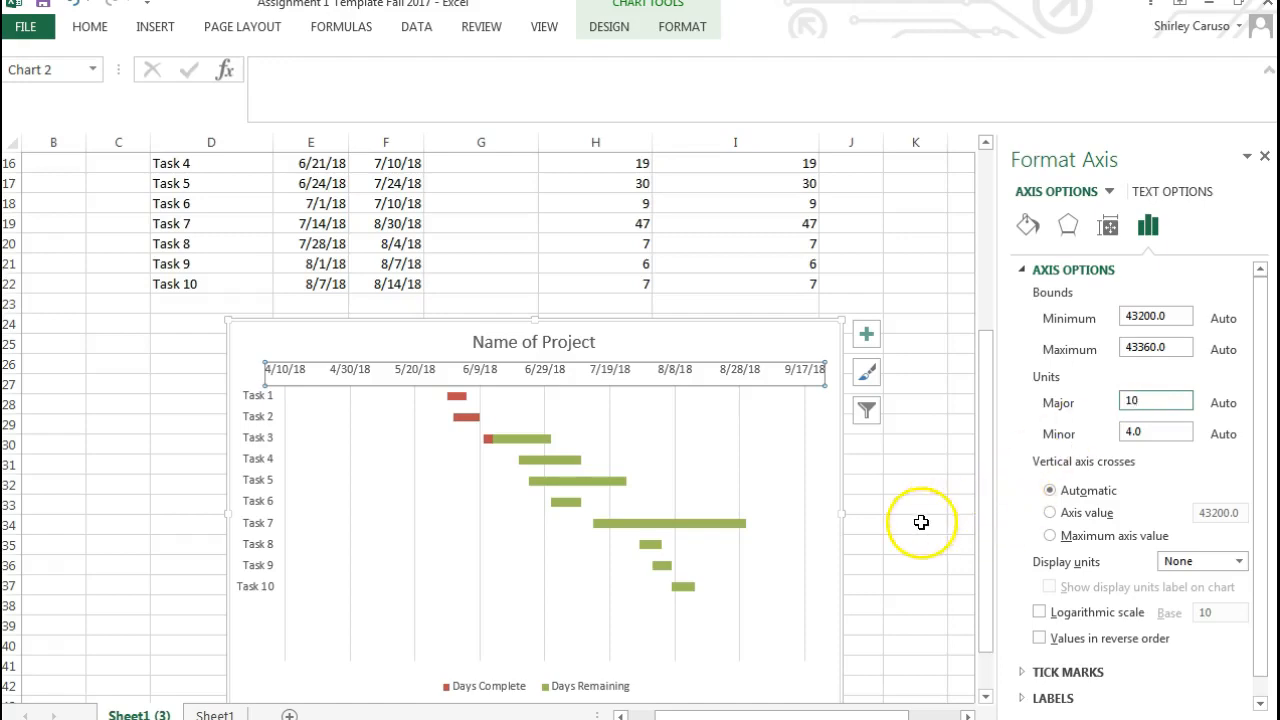
left_click(921, 522)
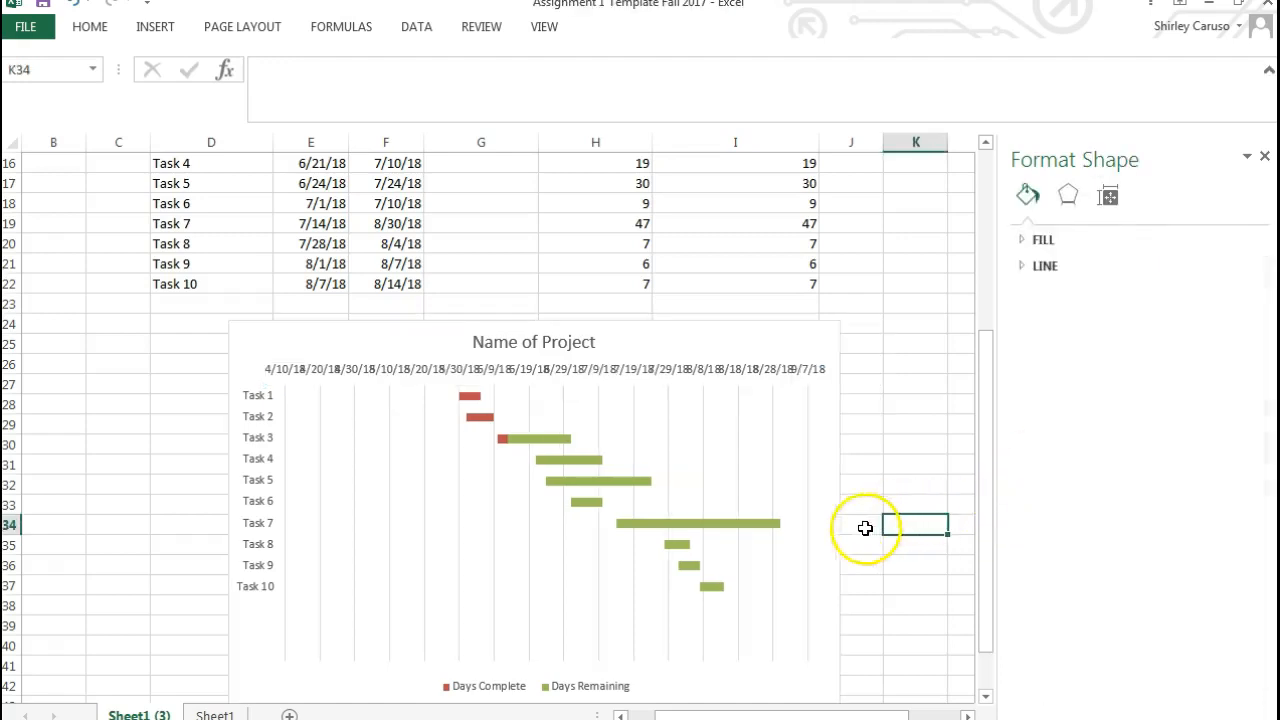
Step: Widen the chart on both sides to run from column C to the start of column L, and close the formatting pane
left_click(791, 517)
left_click_drag(843, 515, 960, 514)
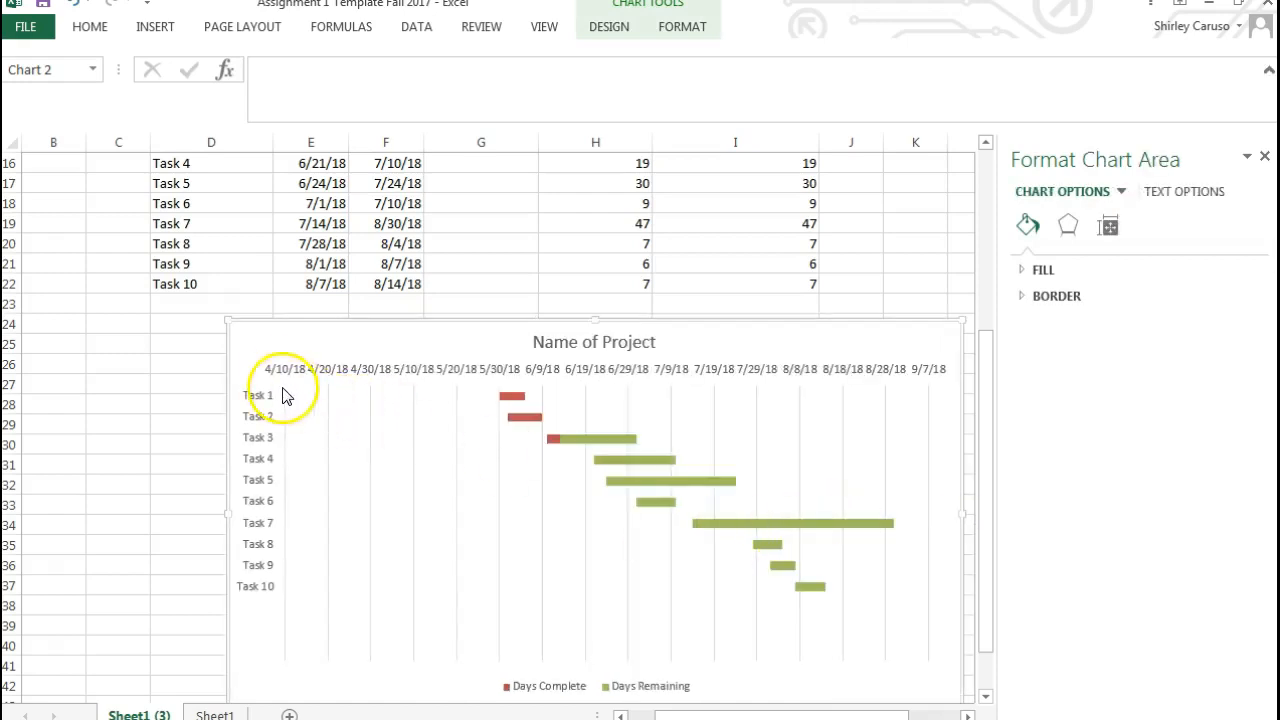
left_click_drag(229, 514, 107, 515)
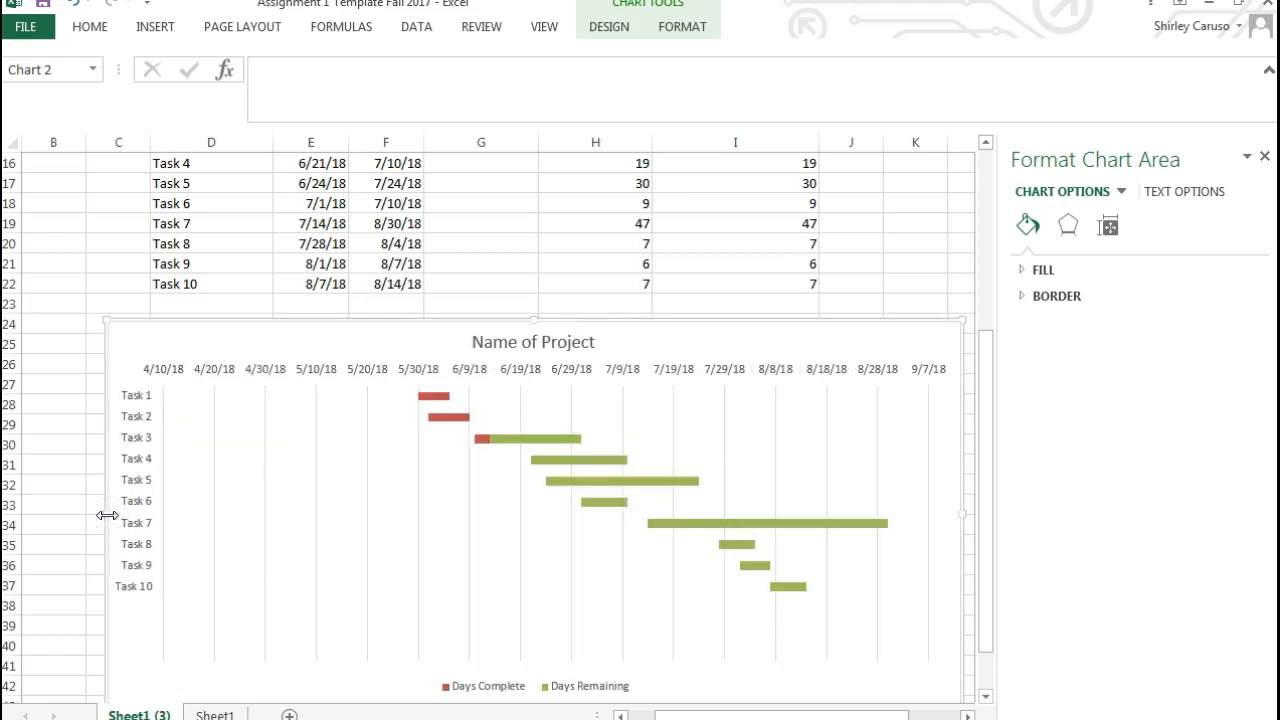
left_click(1264, 157)
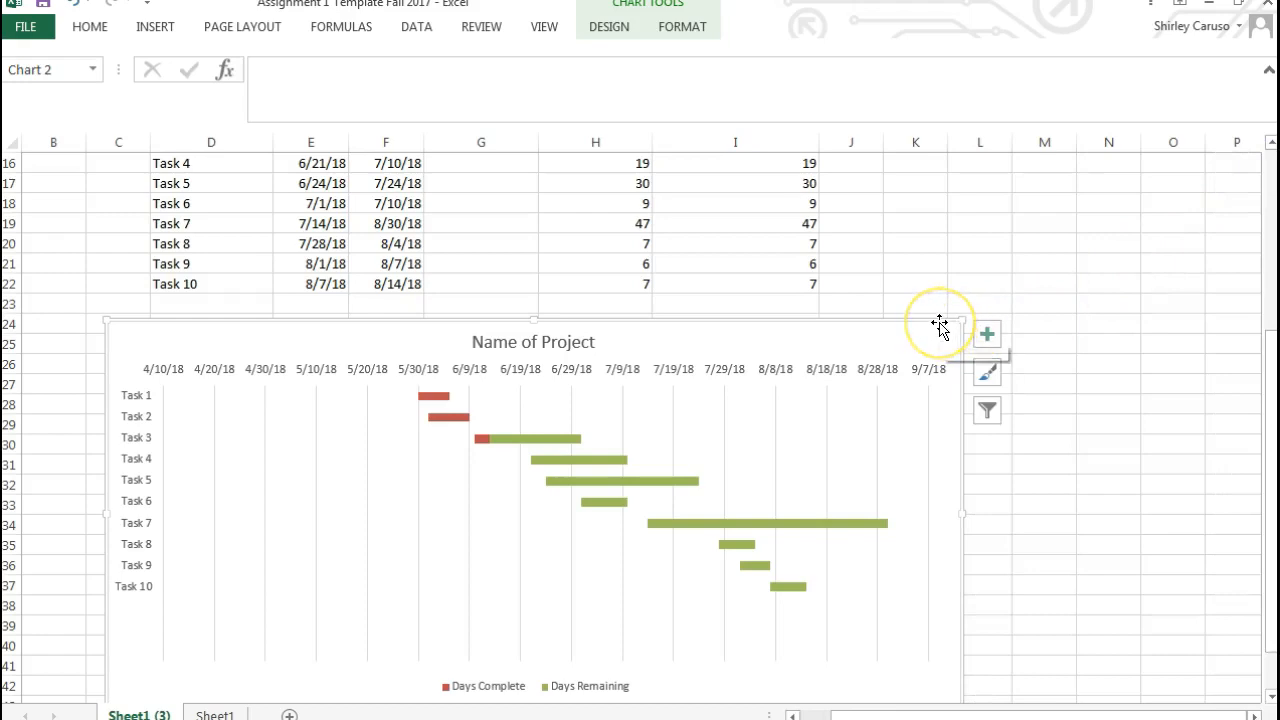